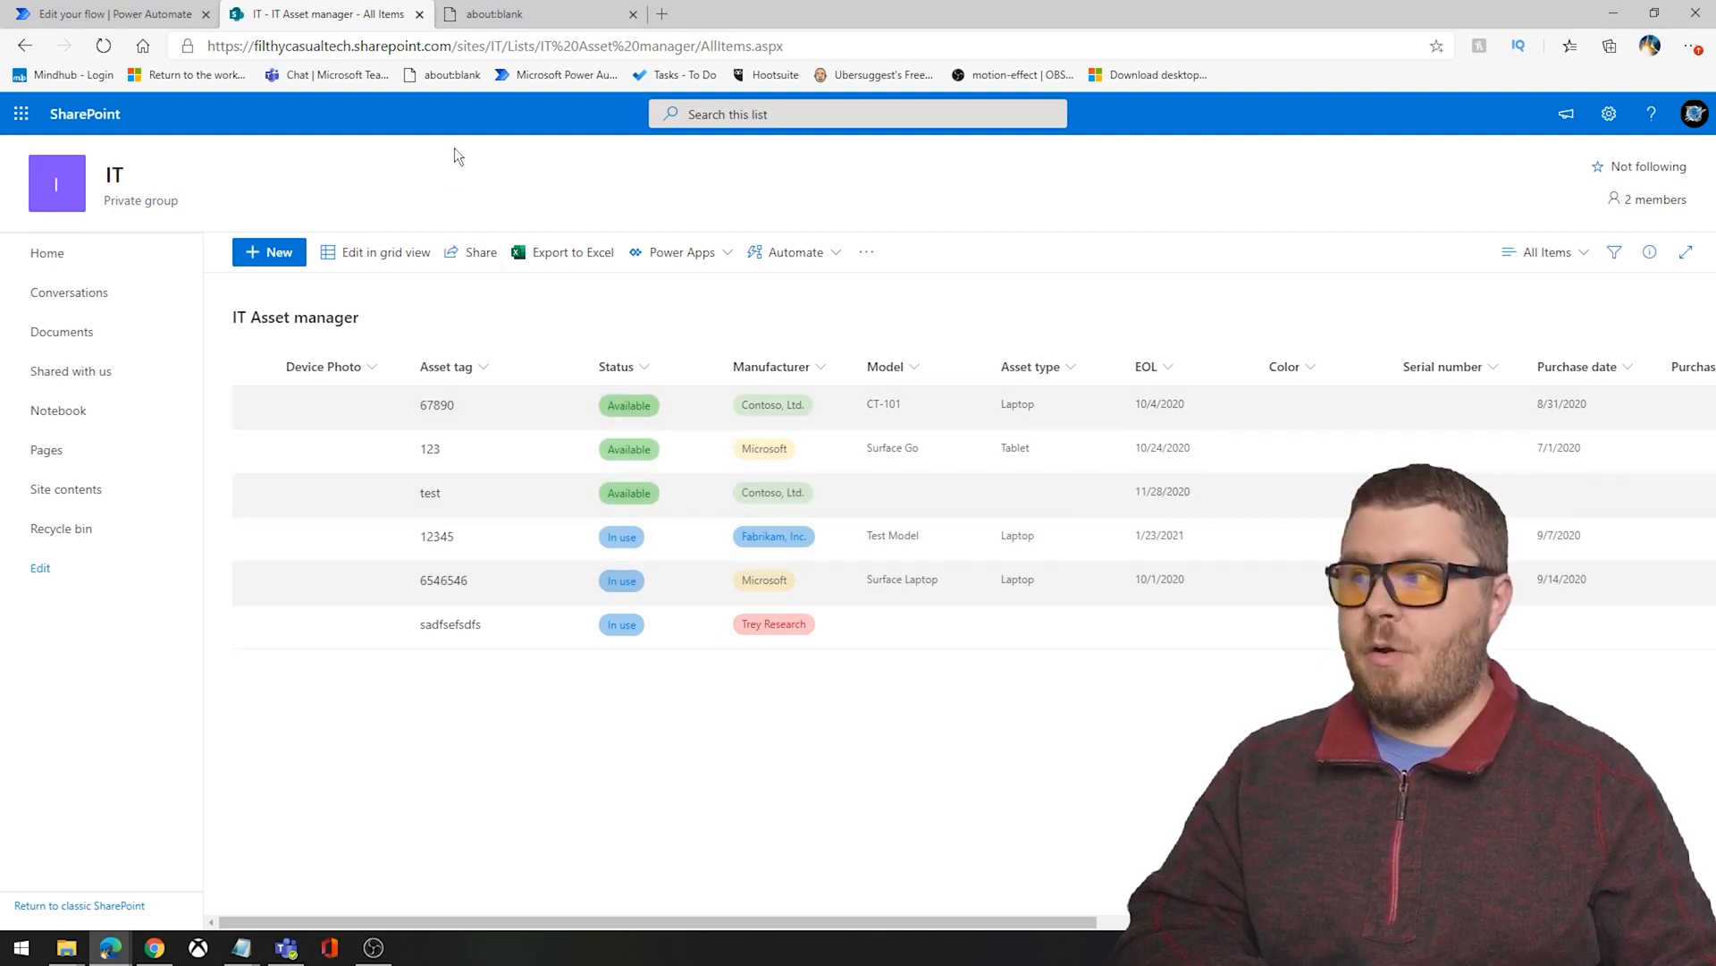
Step: Open the Power Automate site at flow.microsoft.com and start building a scheduled flow from blank
click(533, 17)
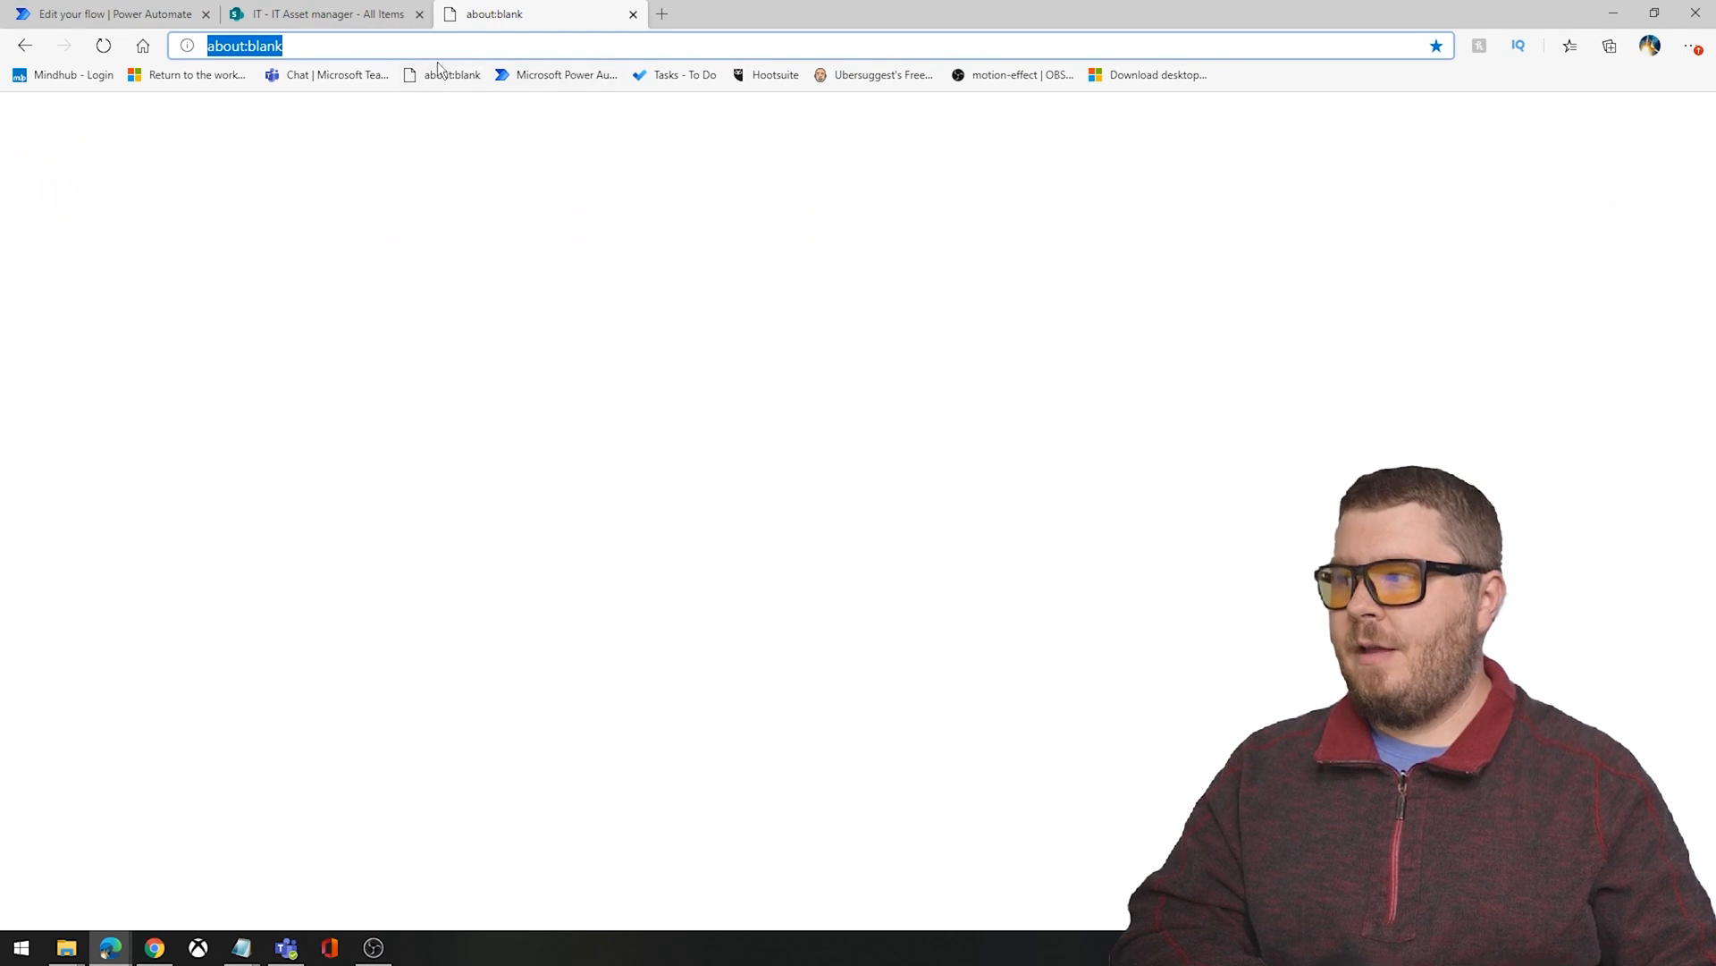
text(flow)
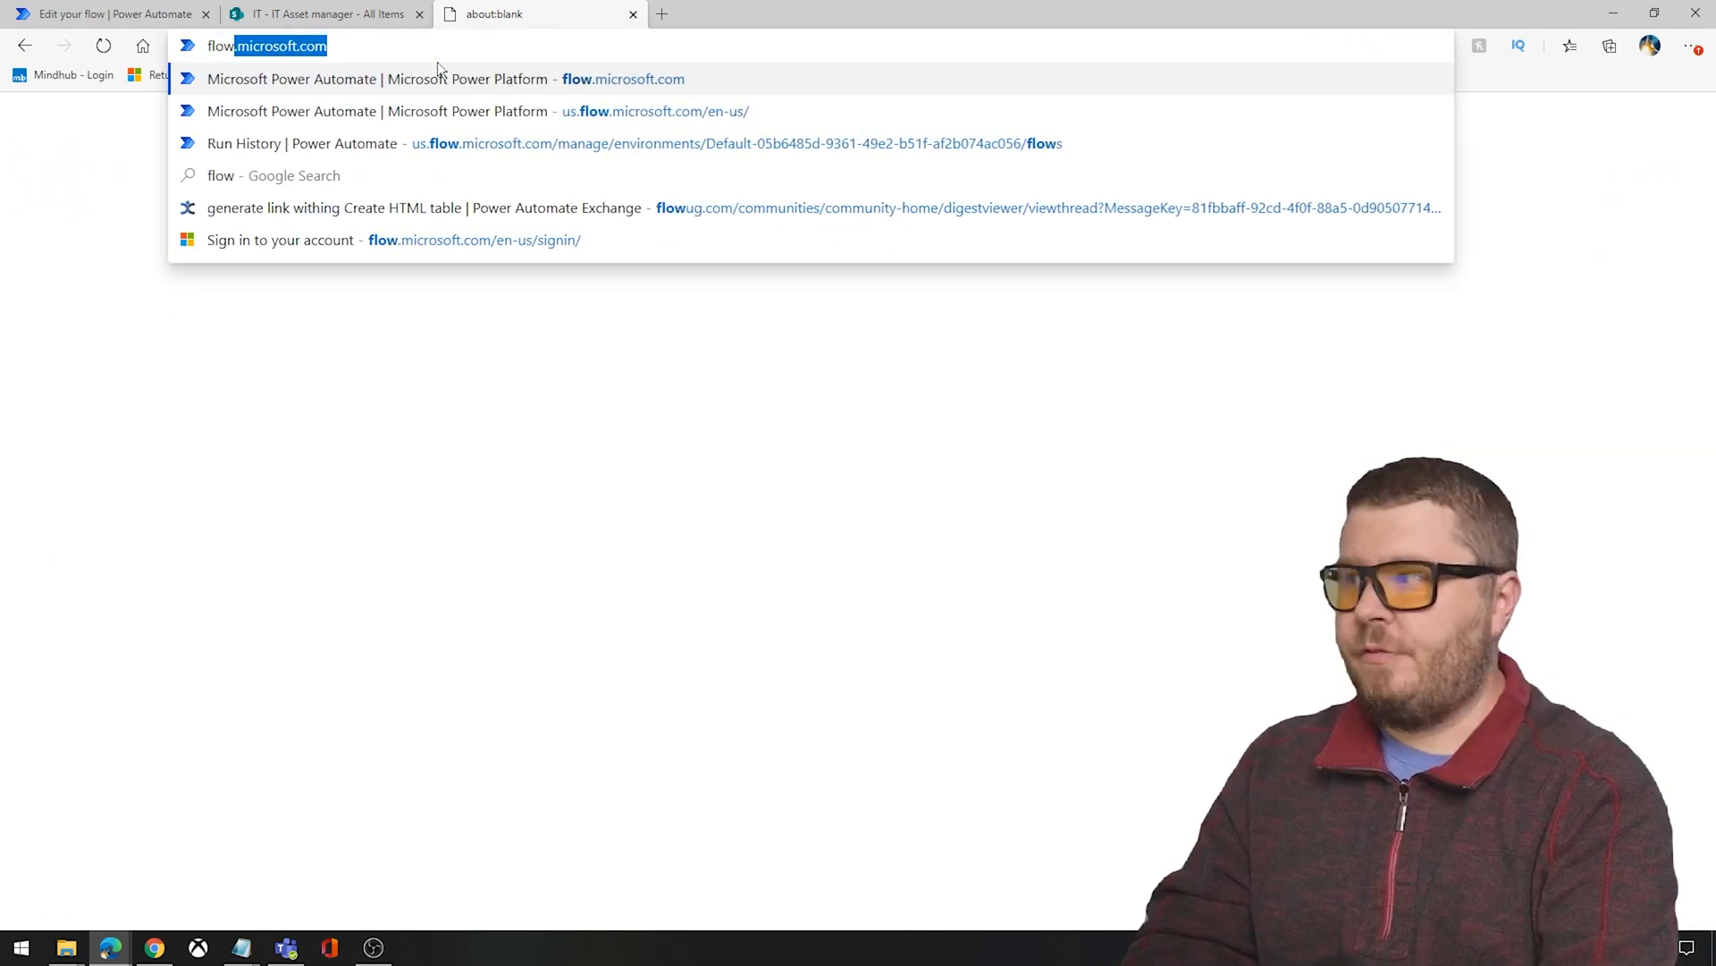
key(Return)
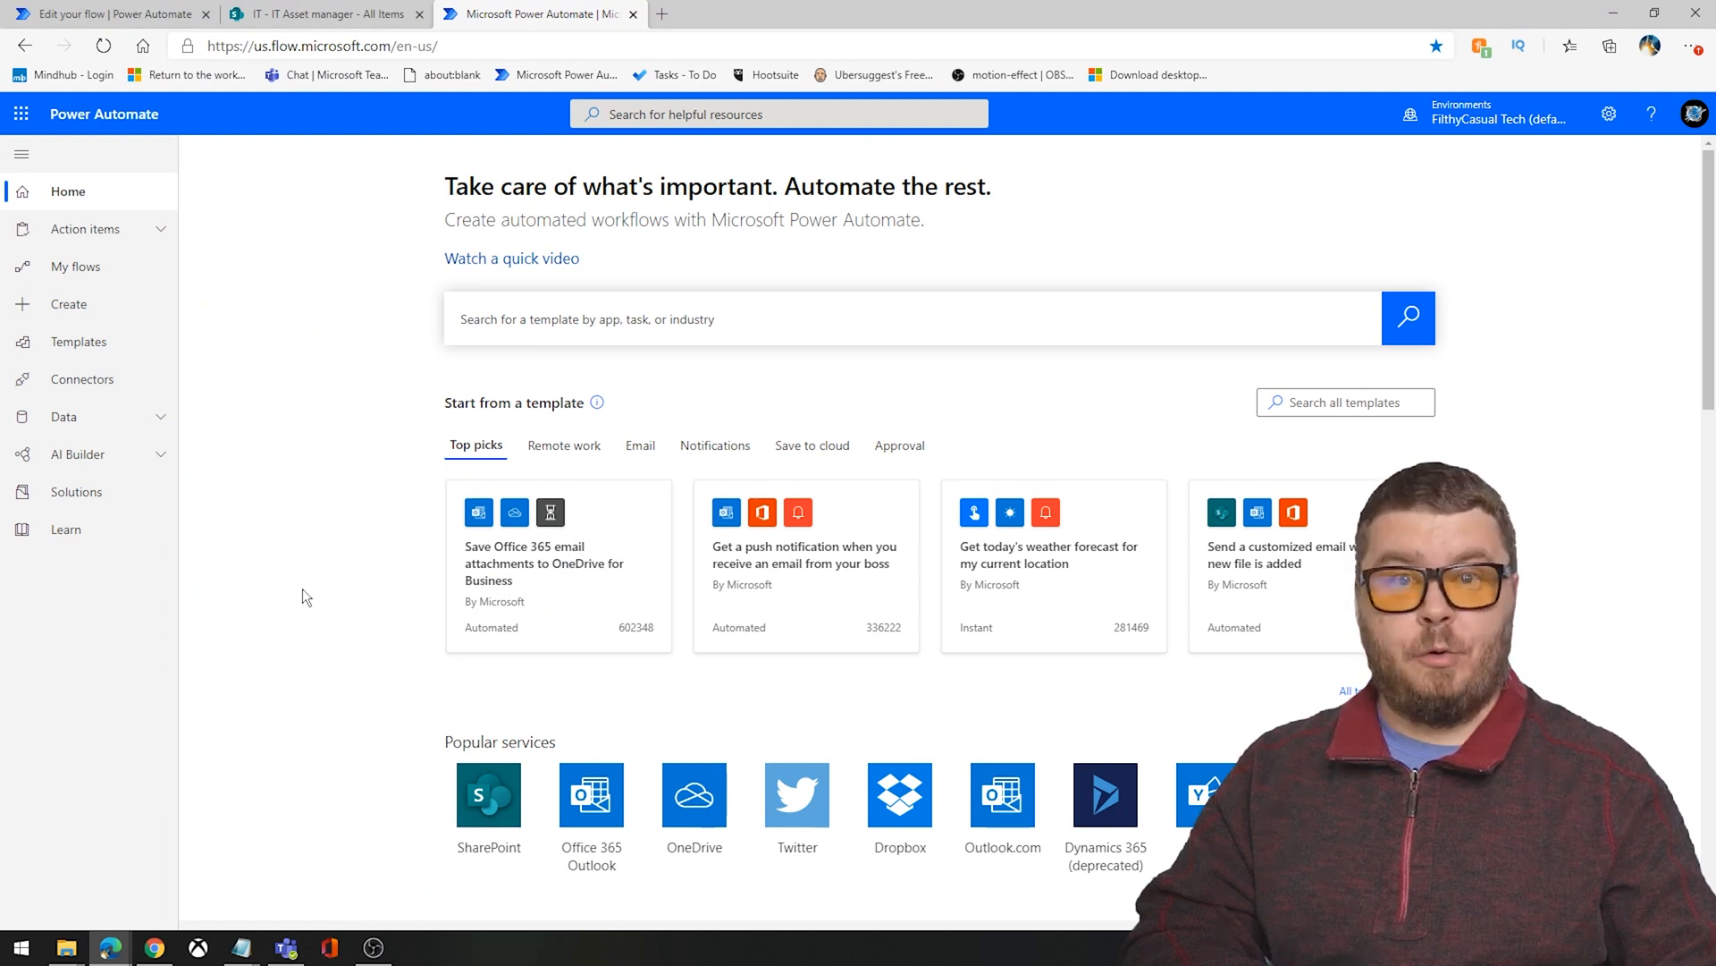
click(46, 315)
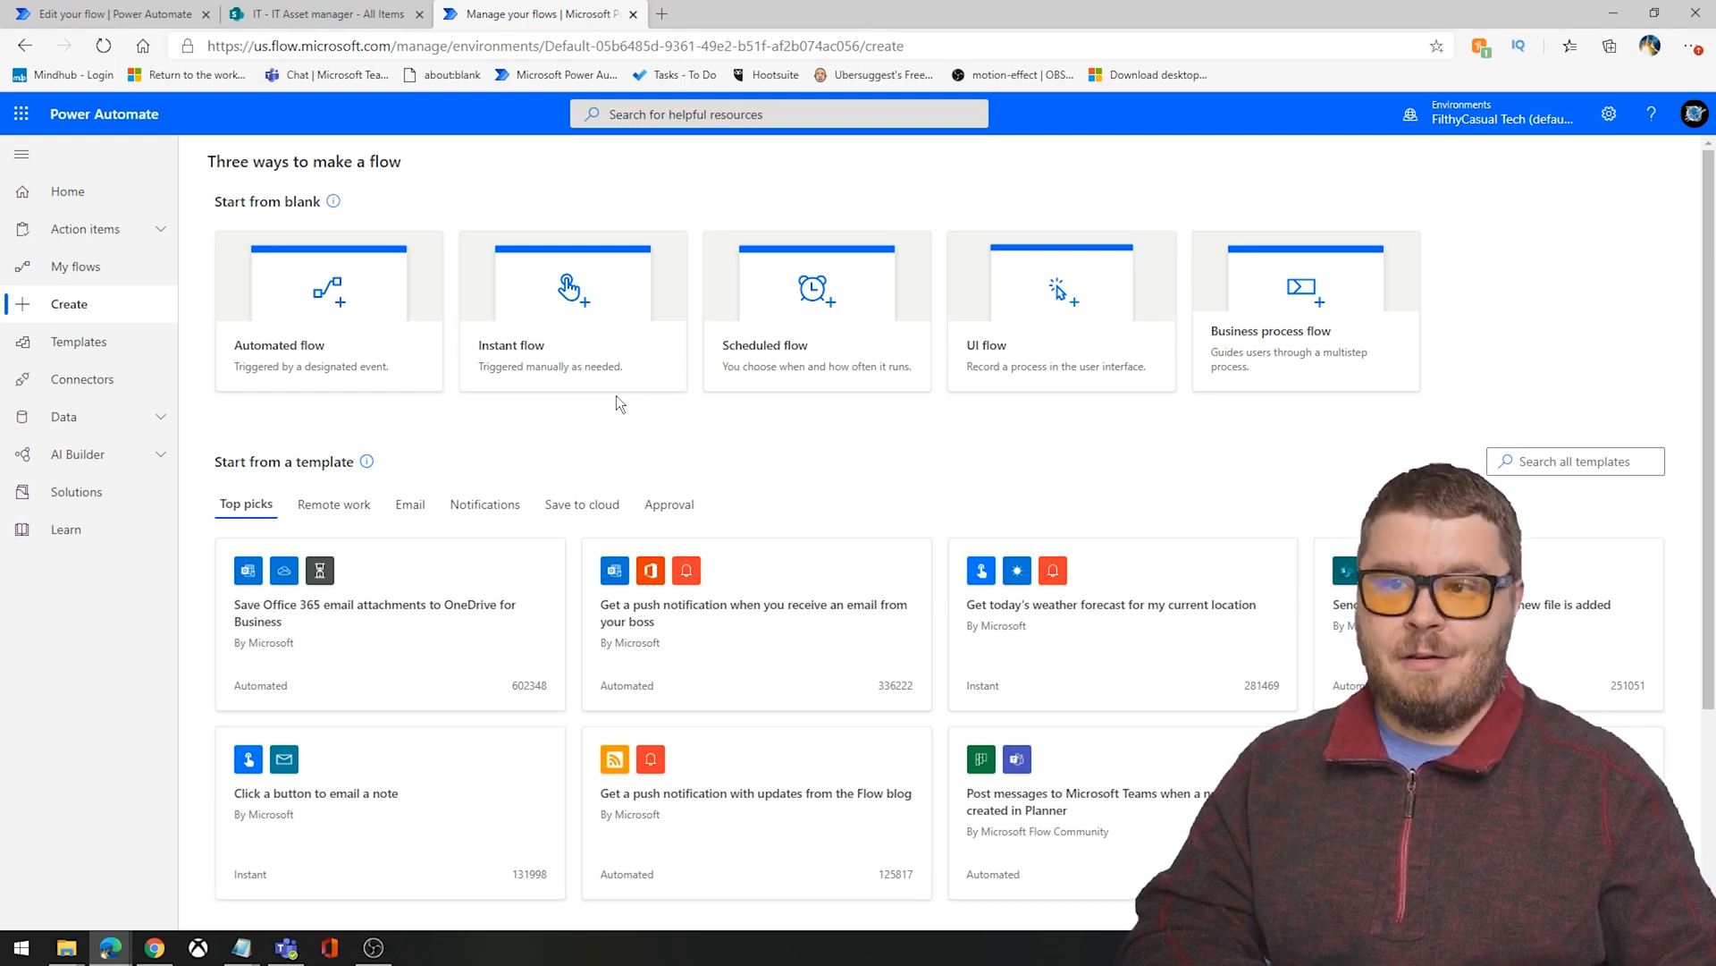
click(769, 331)
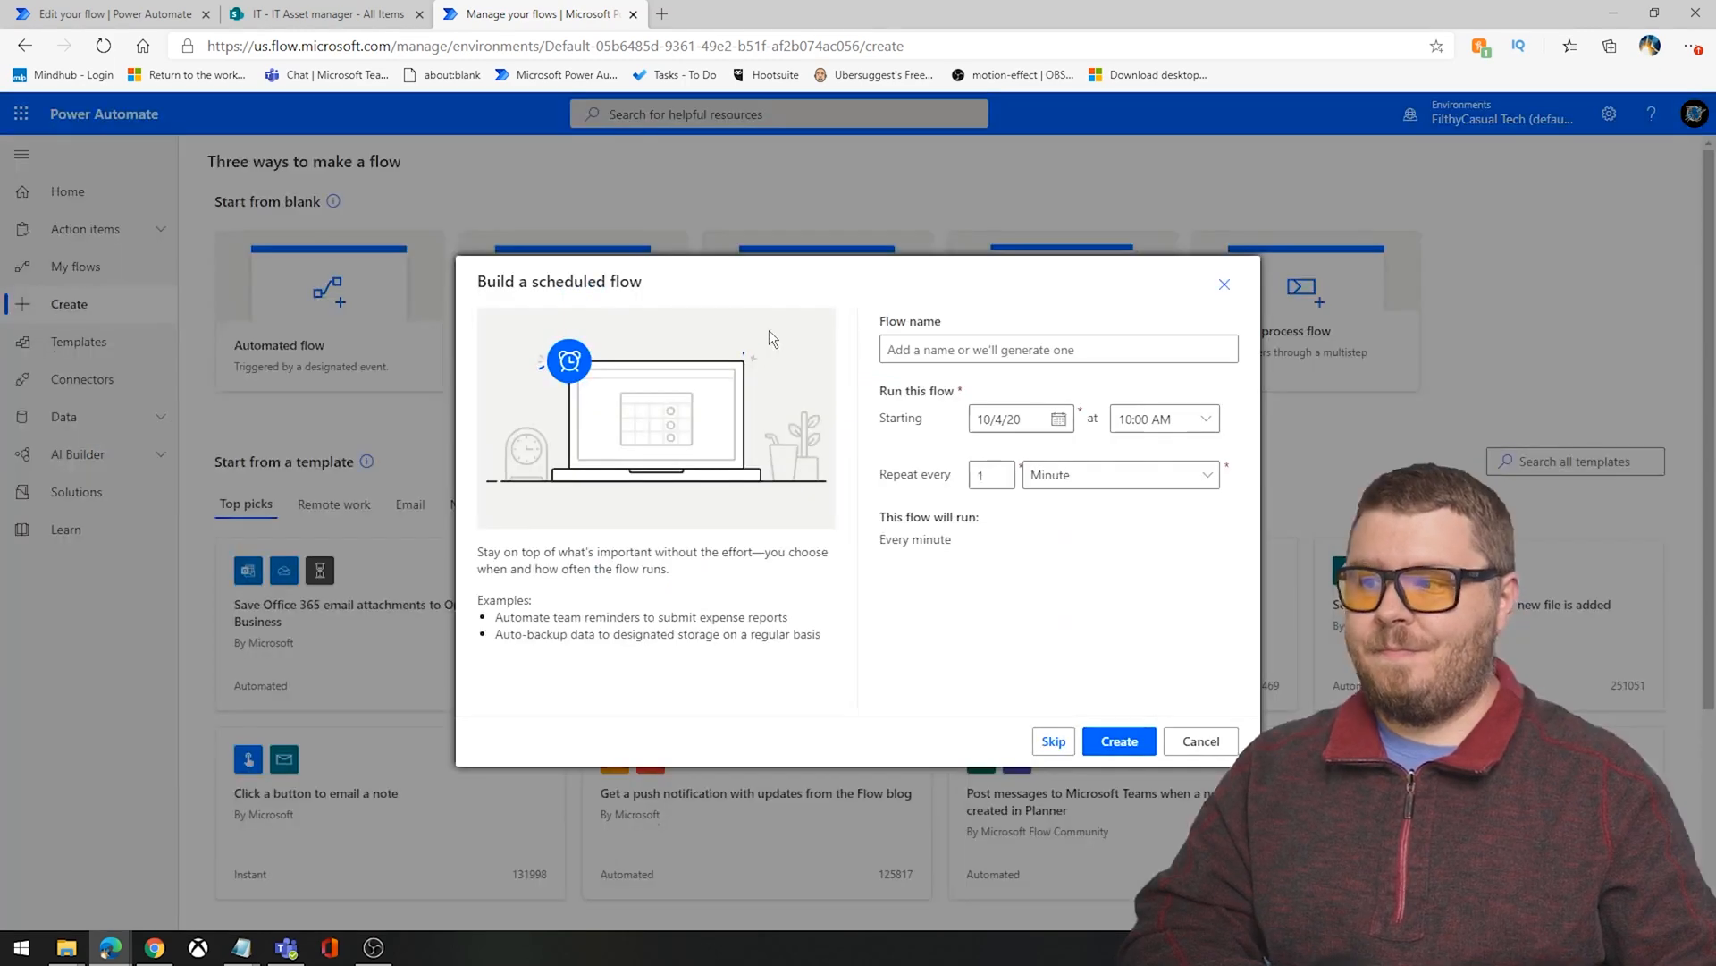
Step: Name the new scheduled flow AssetExpirations
click(921, 347)
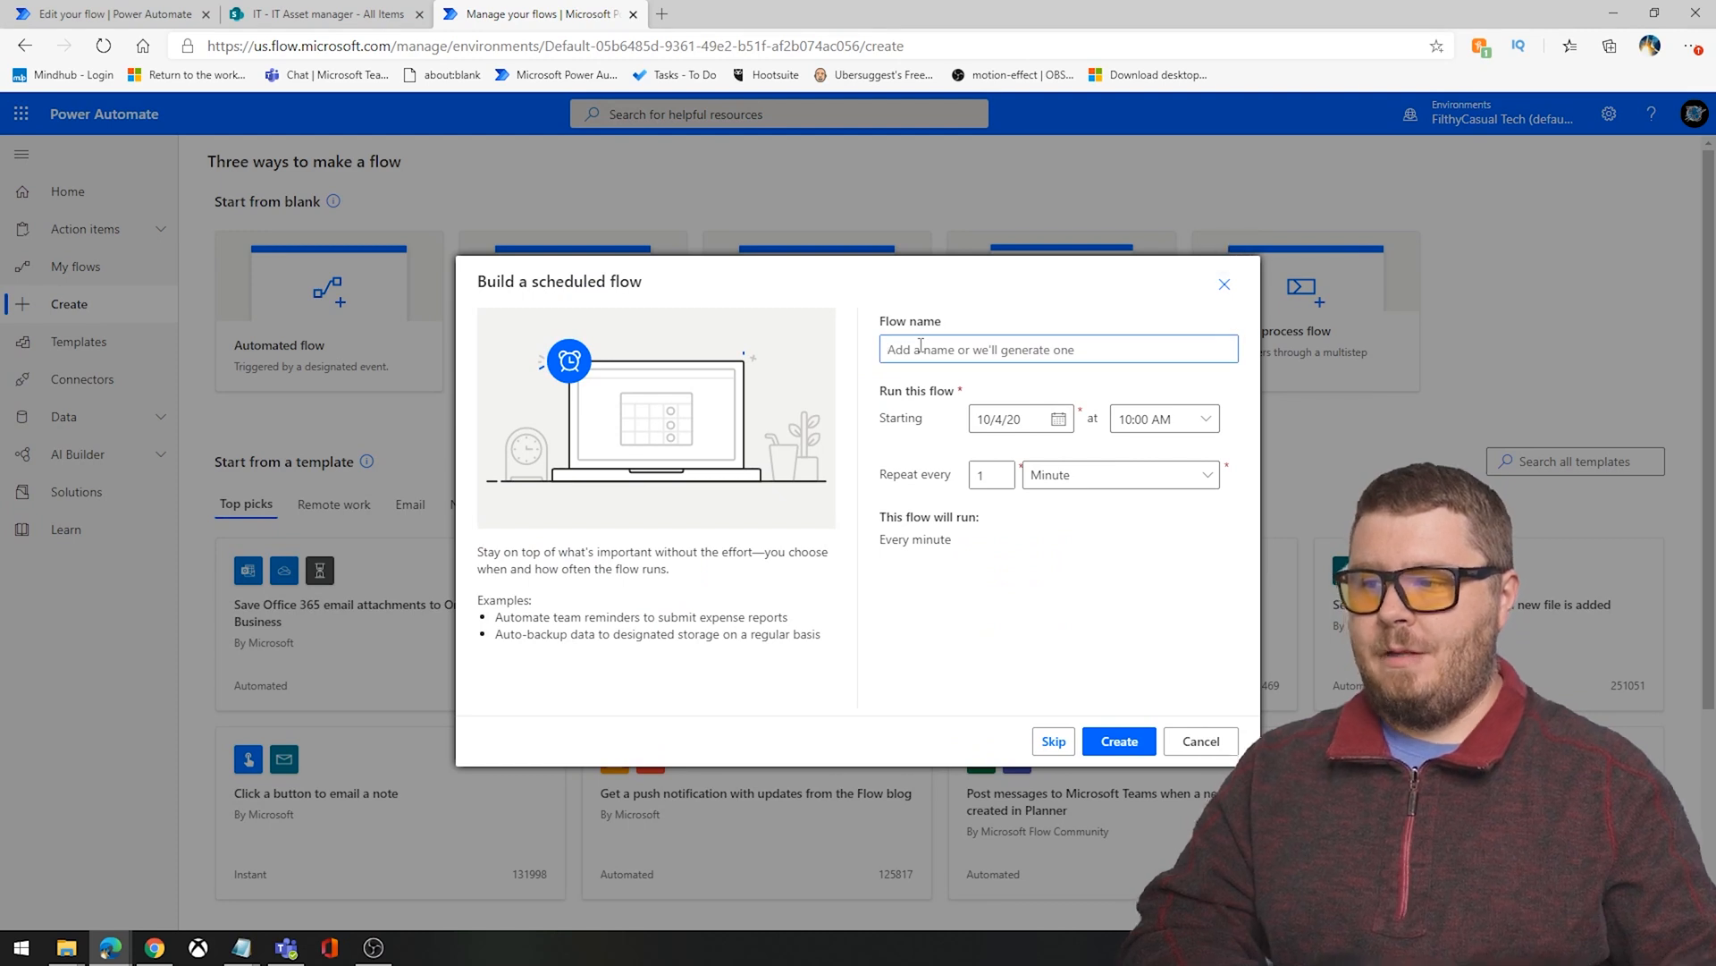
text(As)
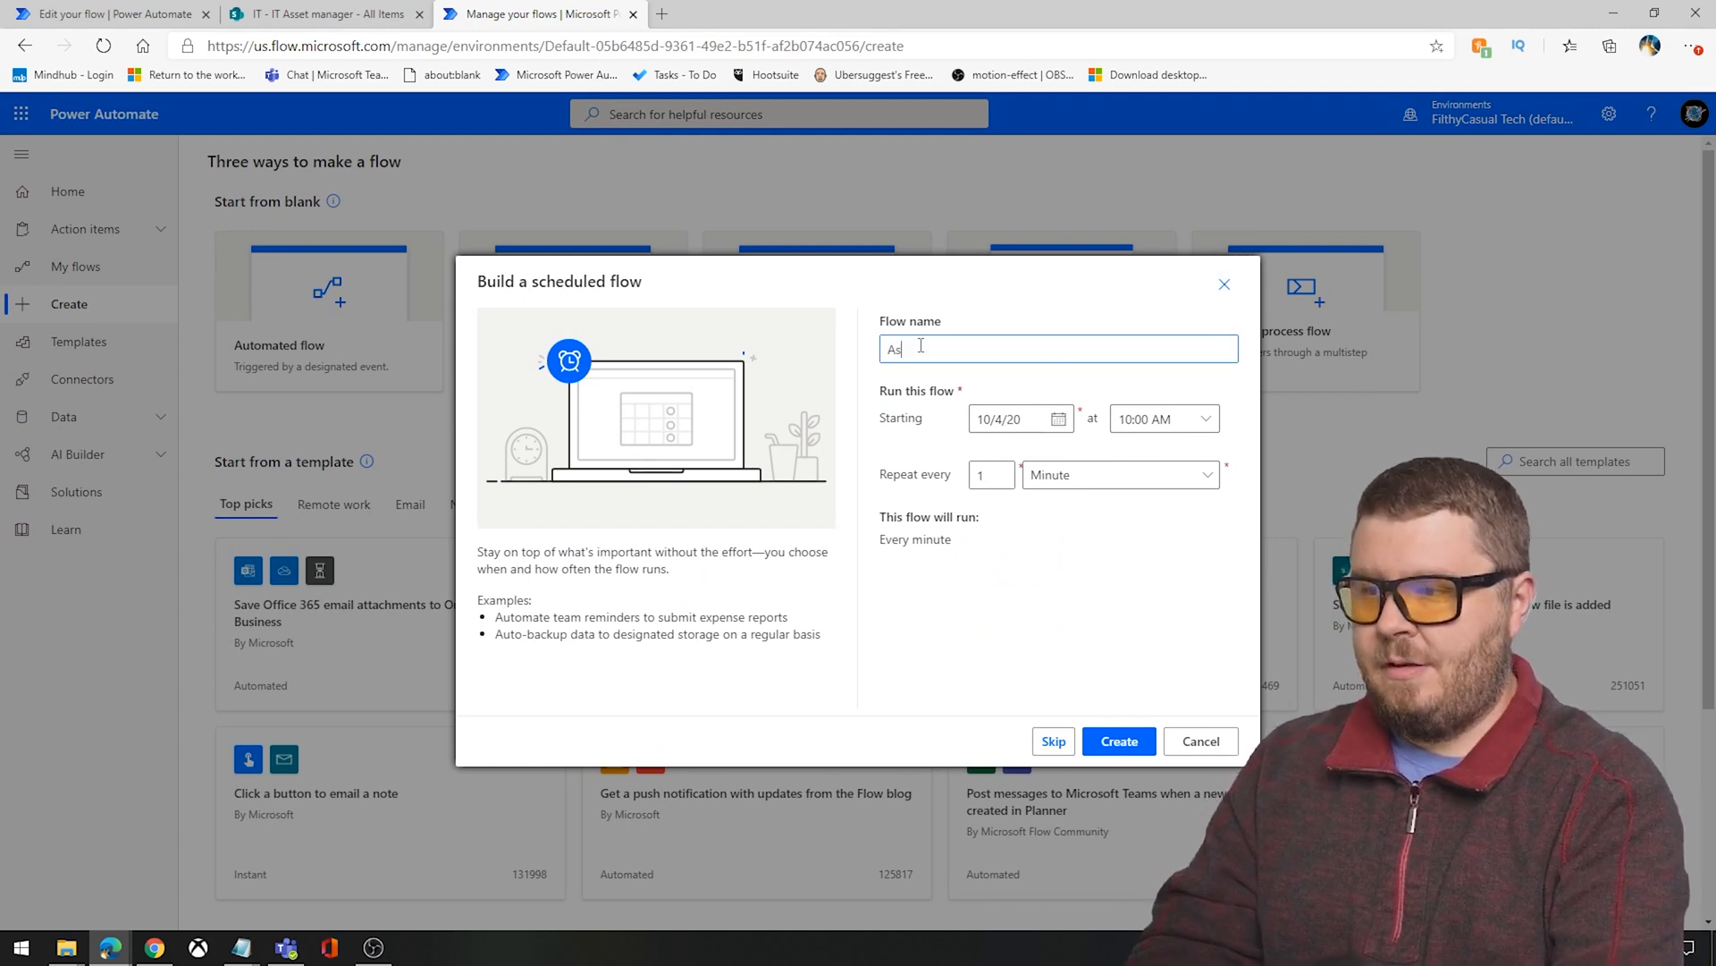
text(setExpira)
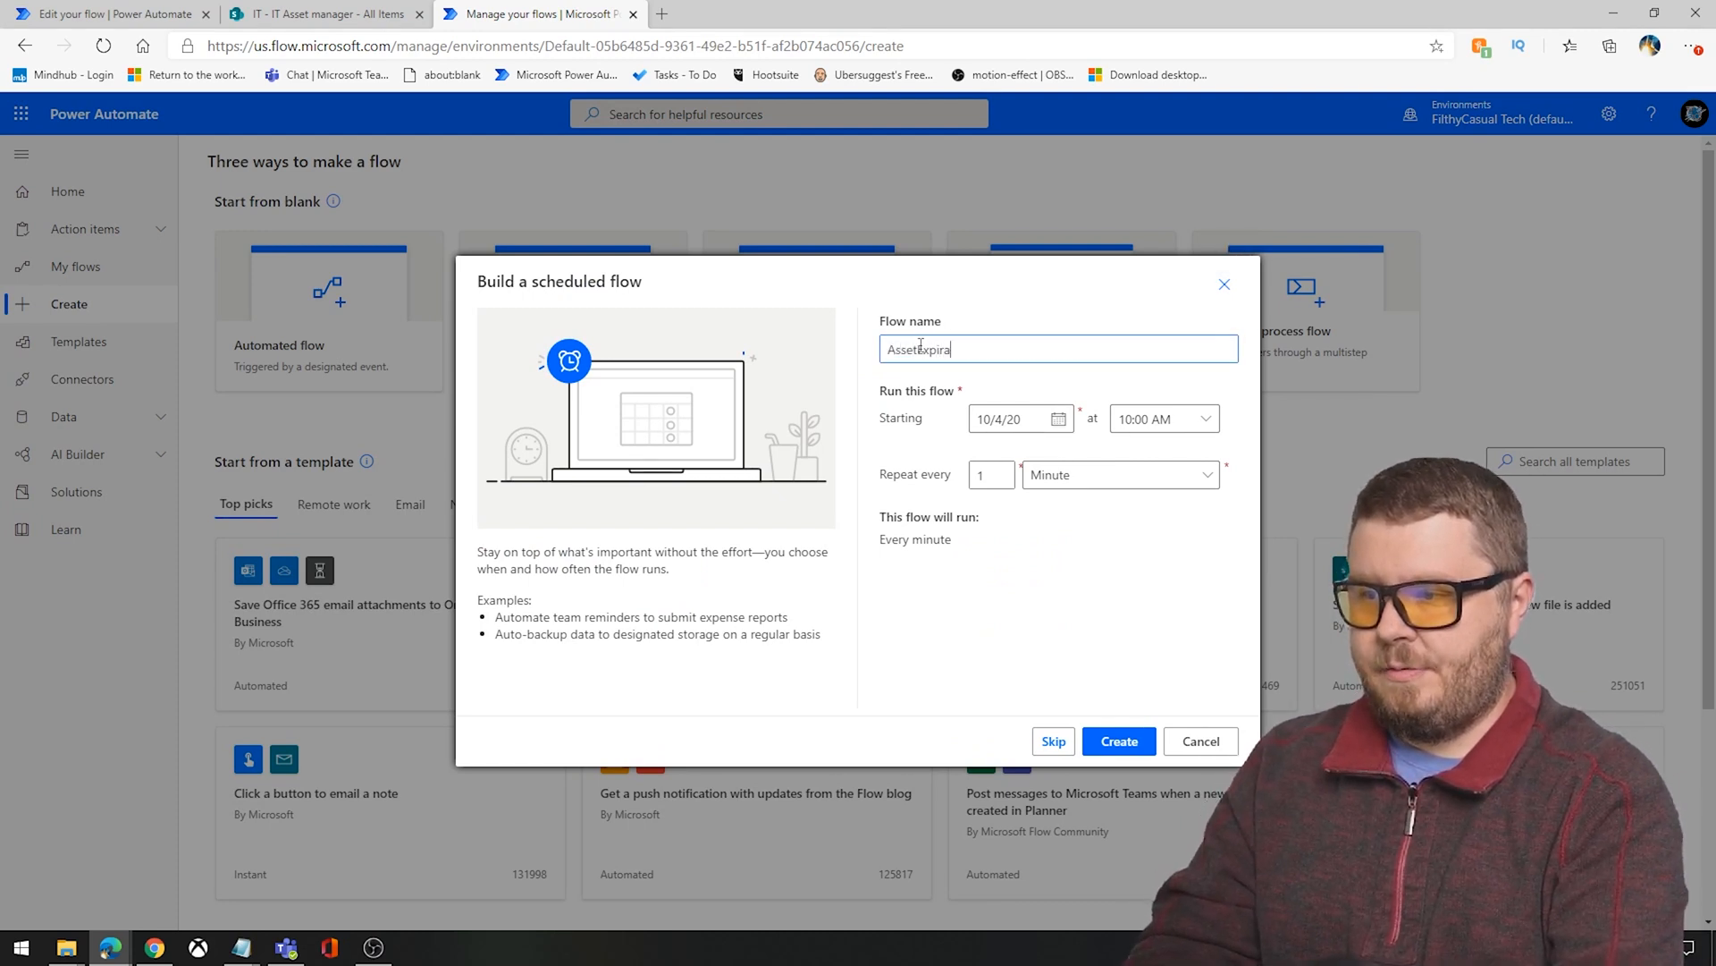
text(tions)
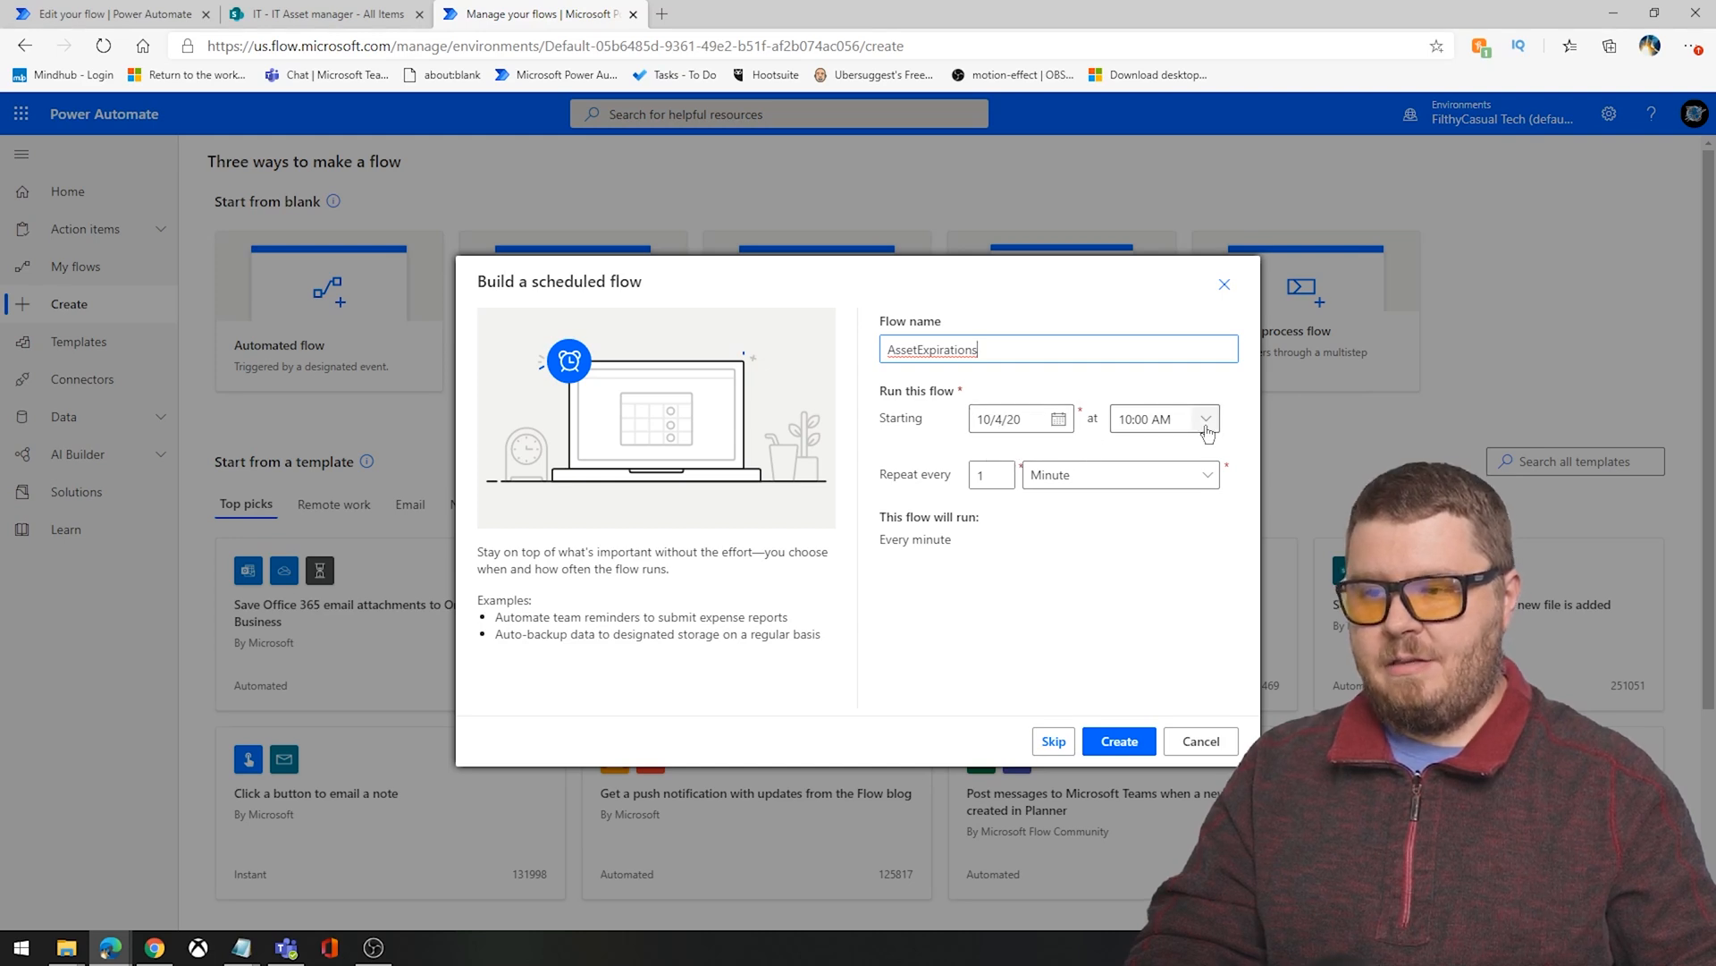
Step: Schedule the flow to start 10/5/20 at 08:00 AM, repeat every 1 day, and create it
click(1058, 419)
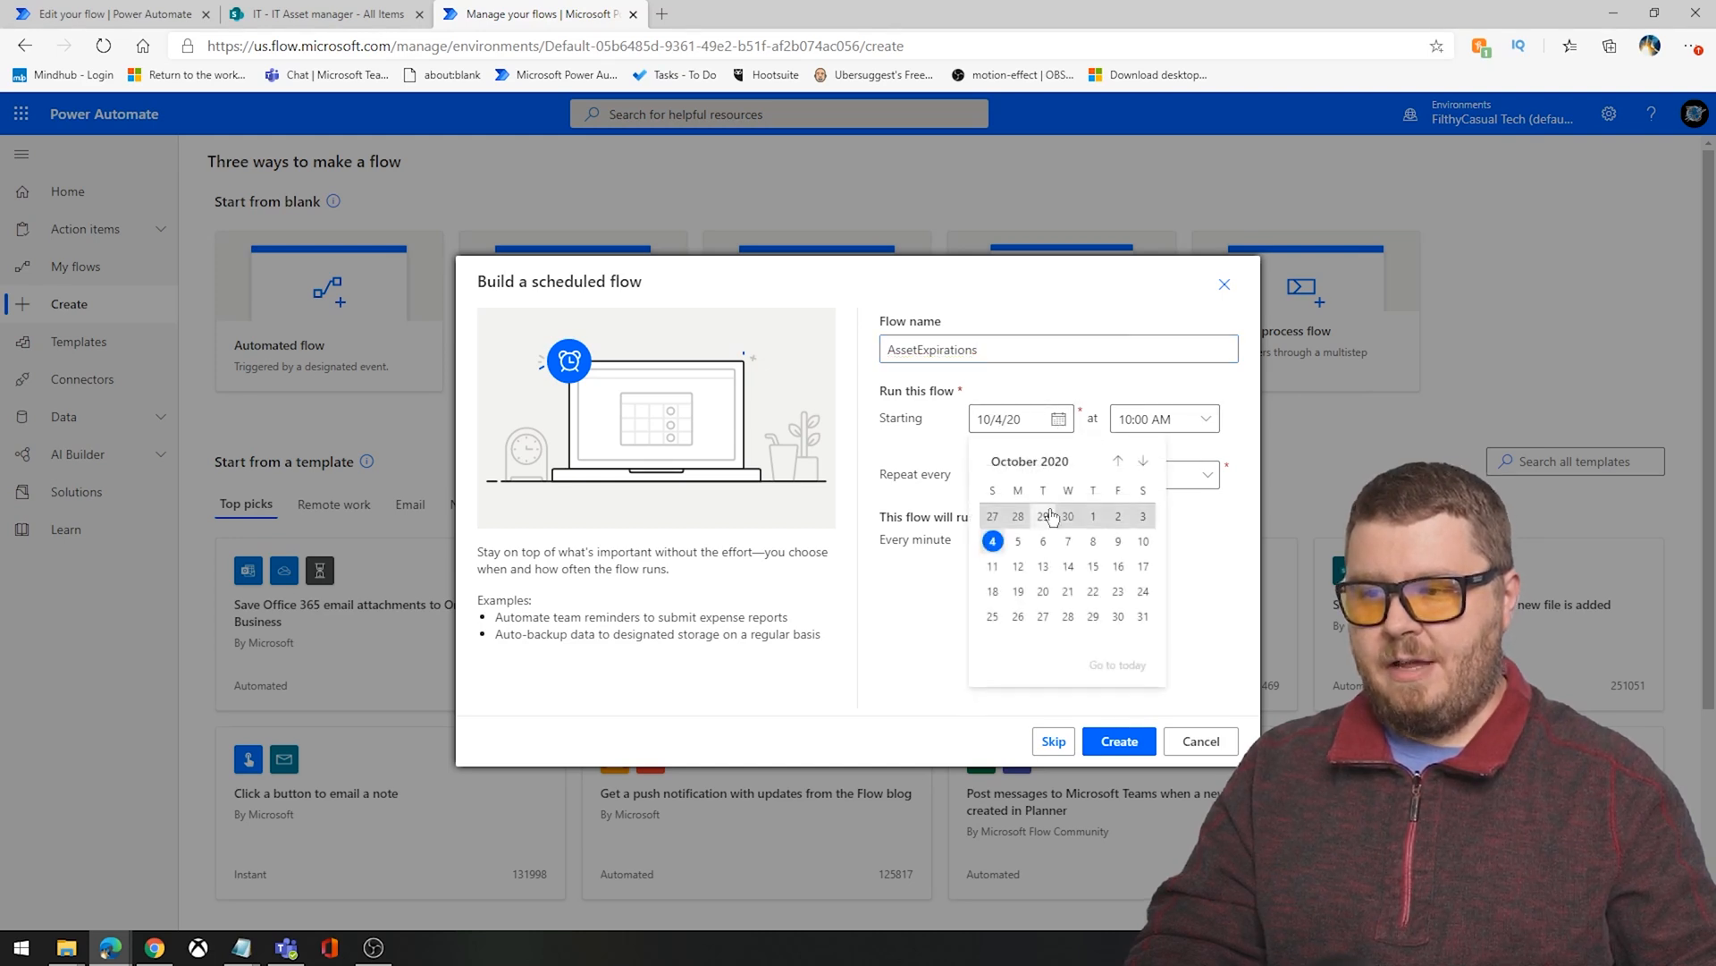
click(1015, 543)
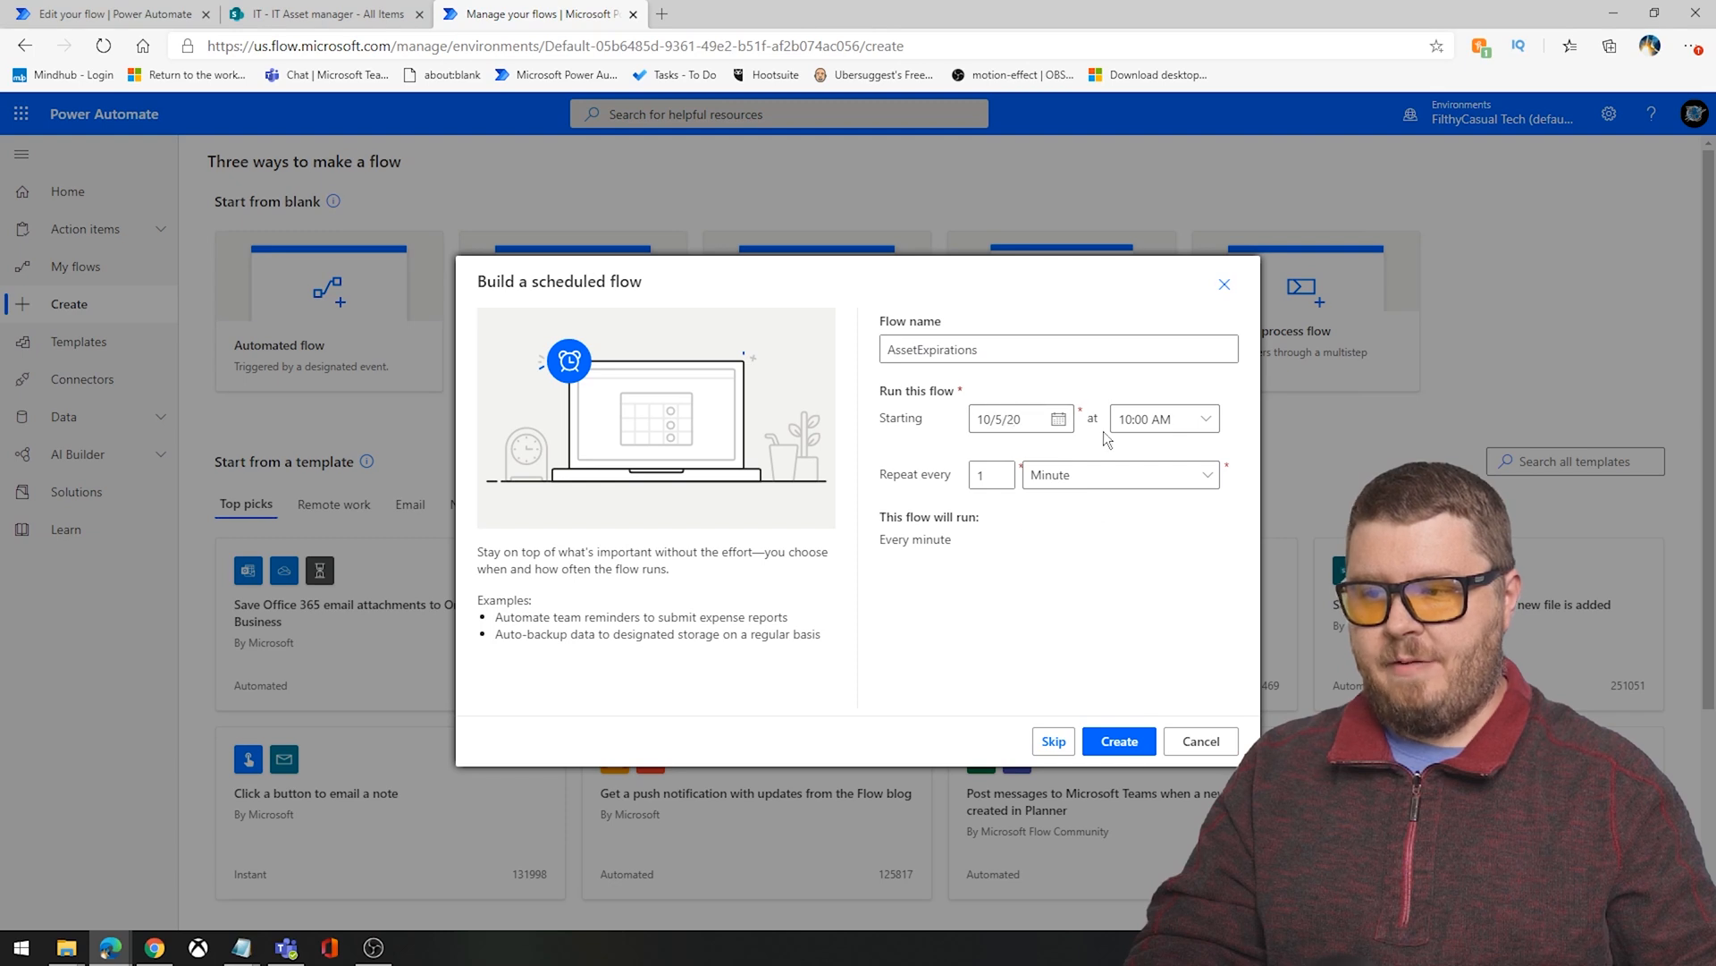
click(1153, 419)
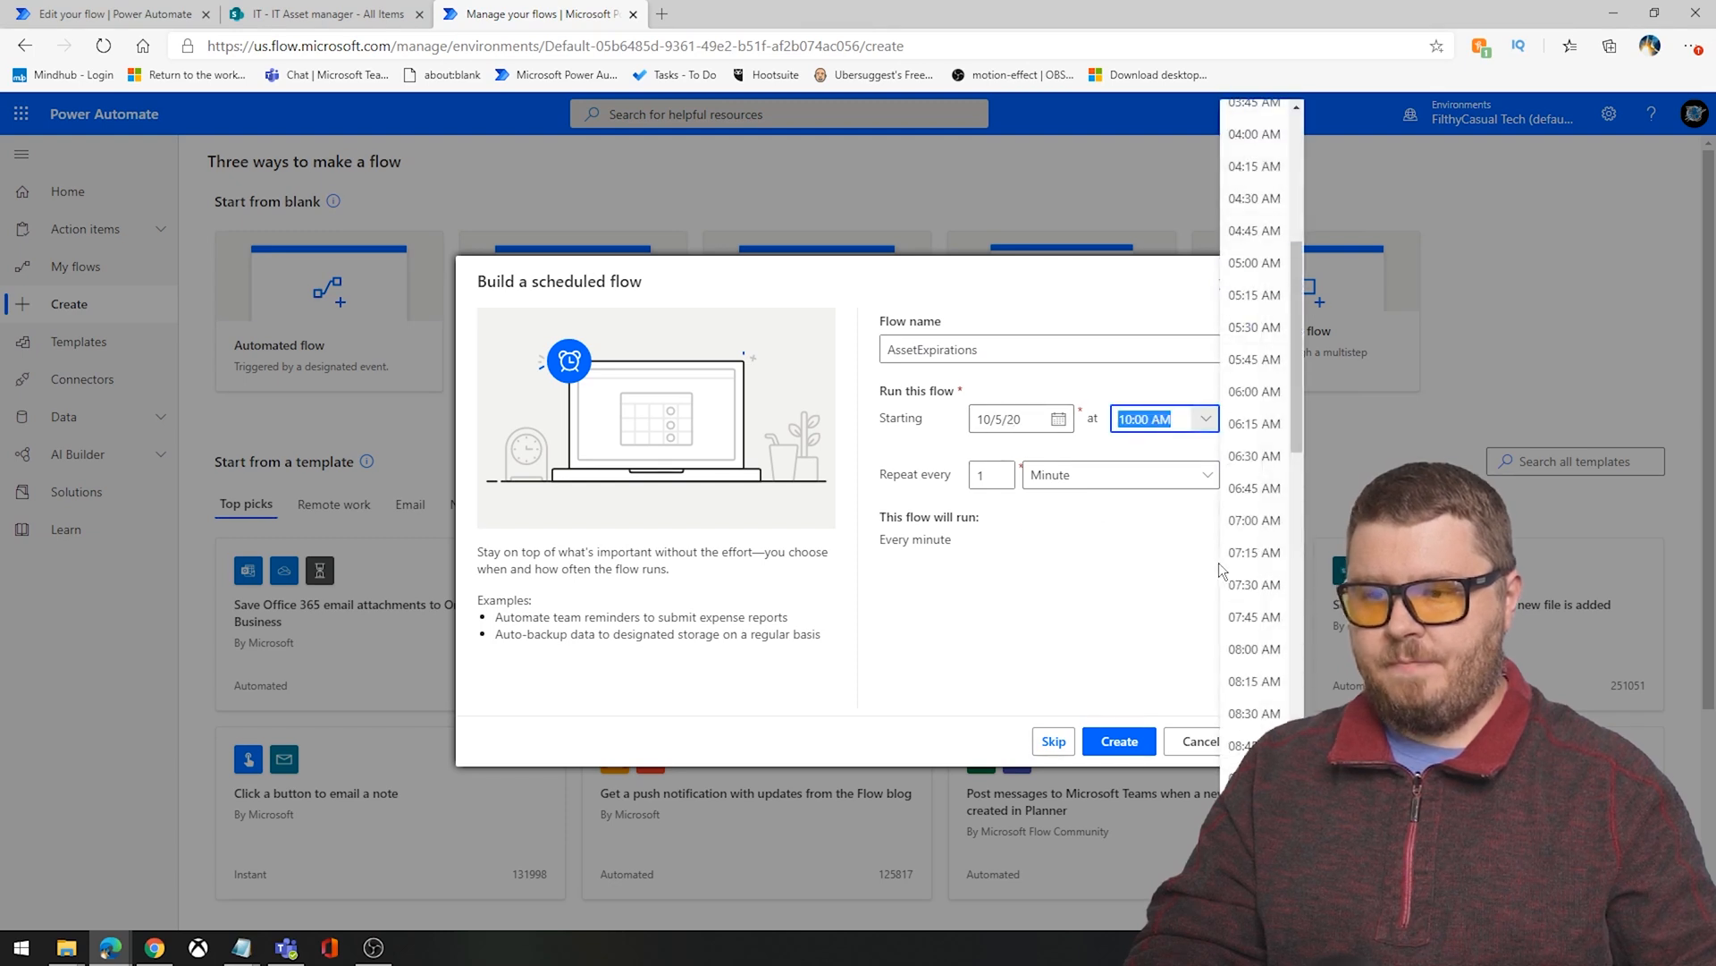
click(1249, 652)
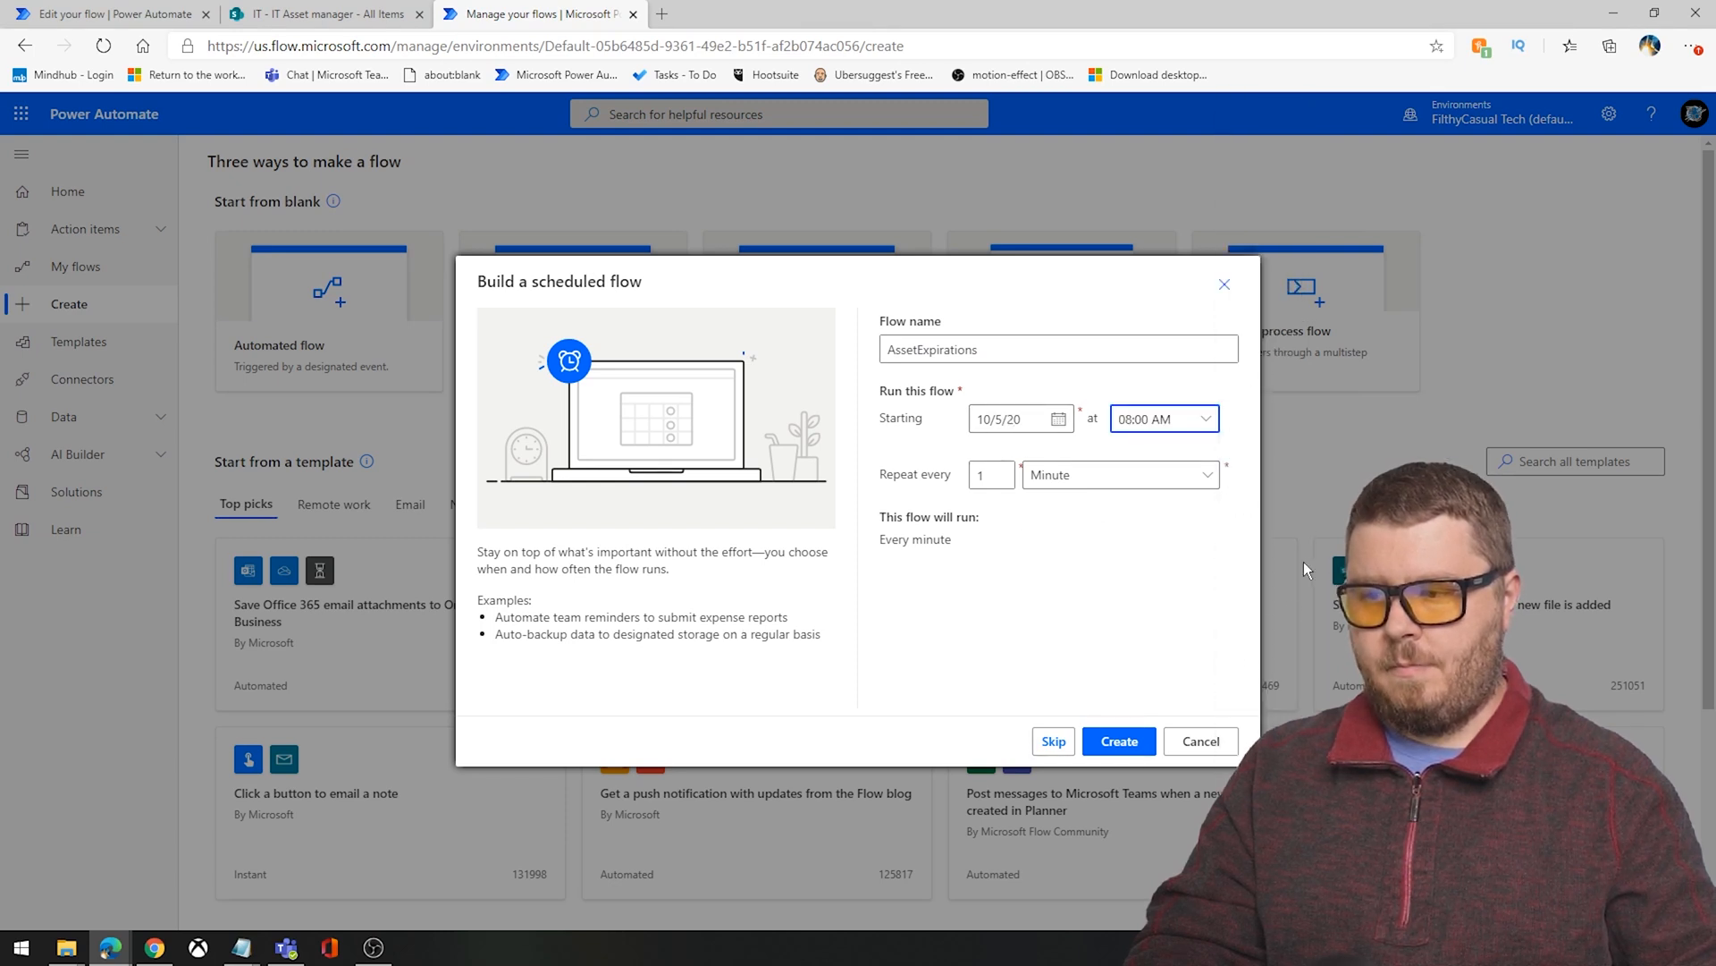
click(1105, 475)
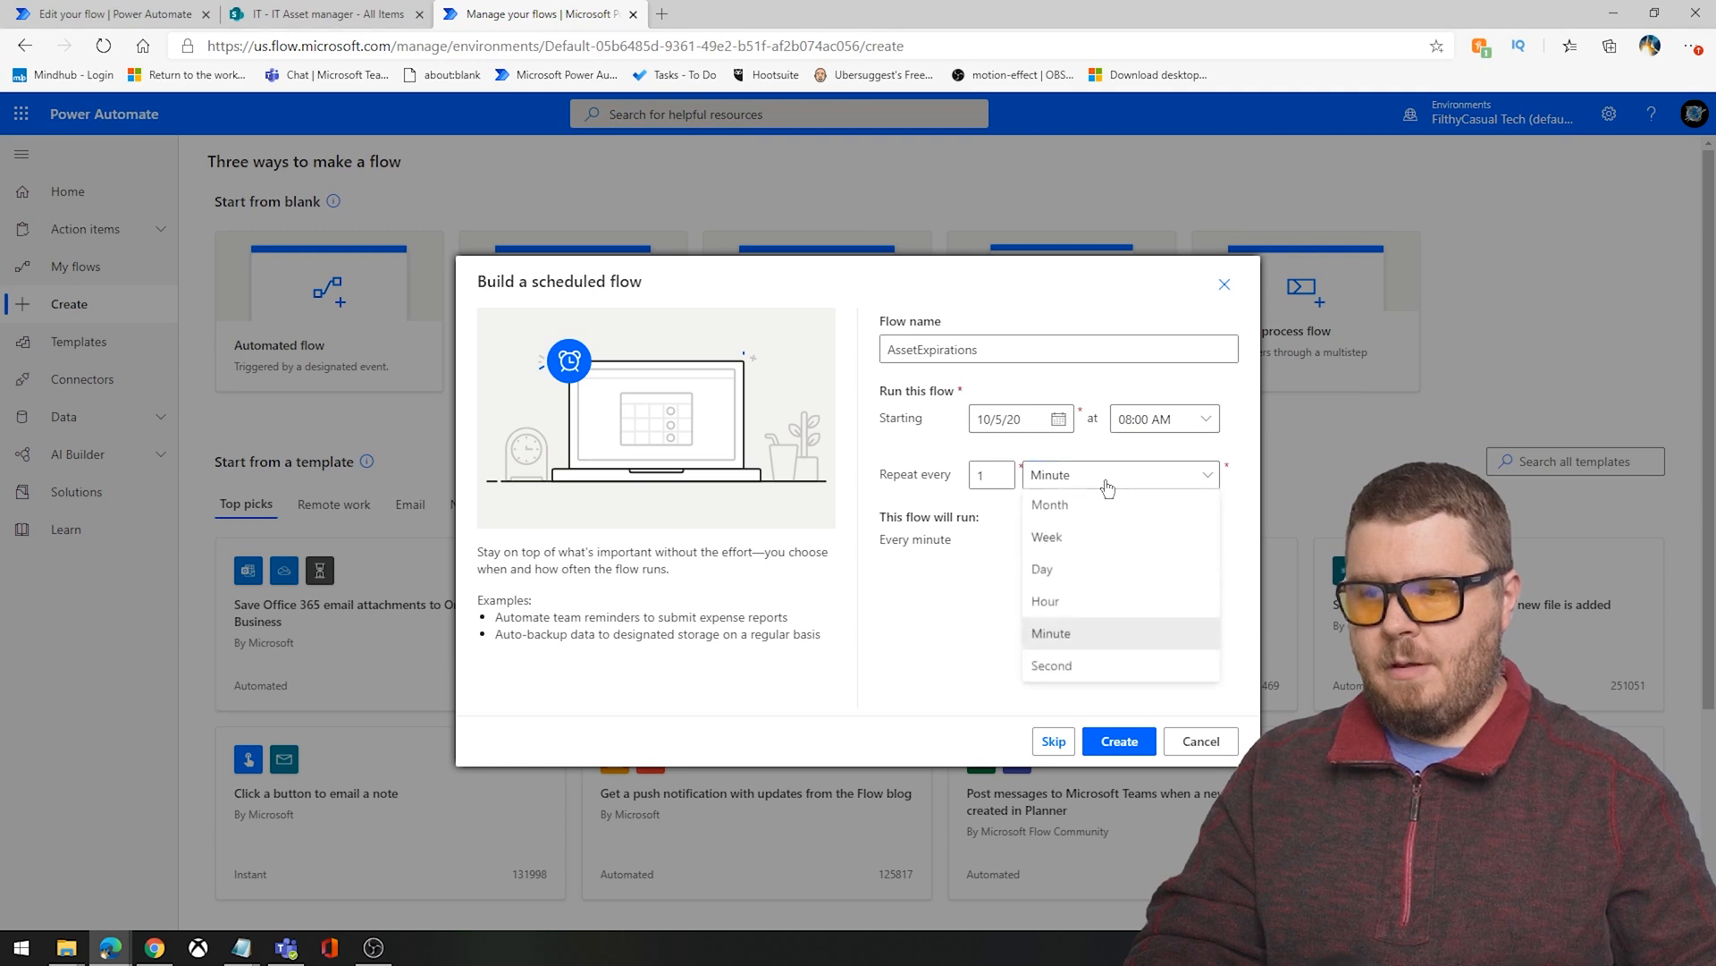
click(1046, 570)
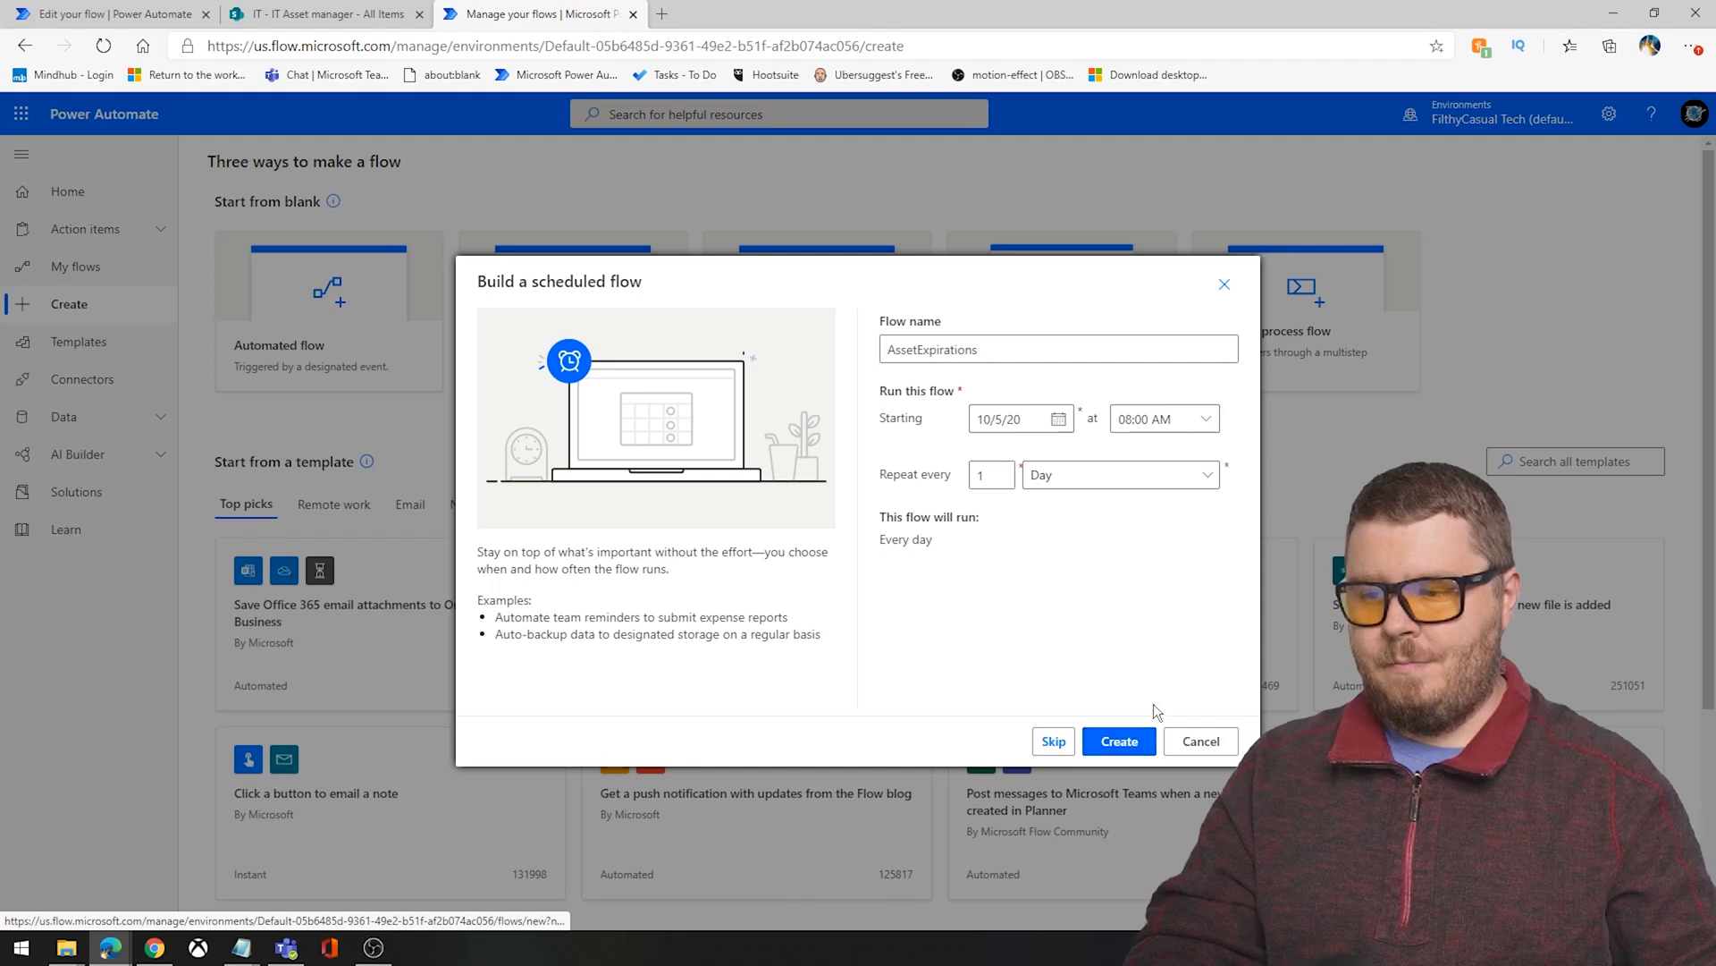
click(1130, 742)
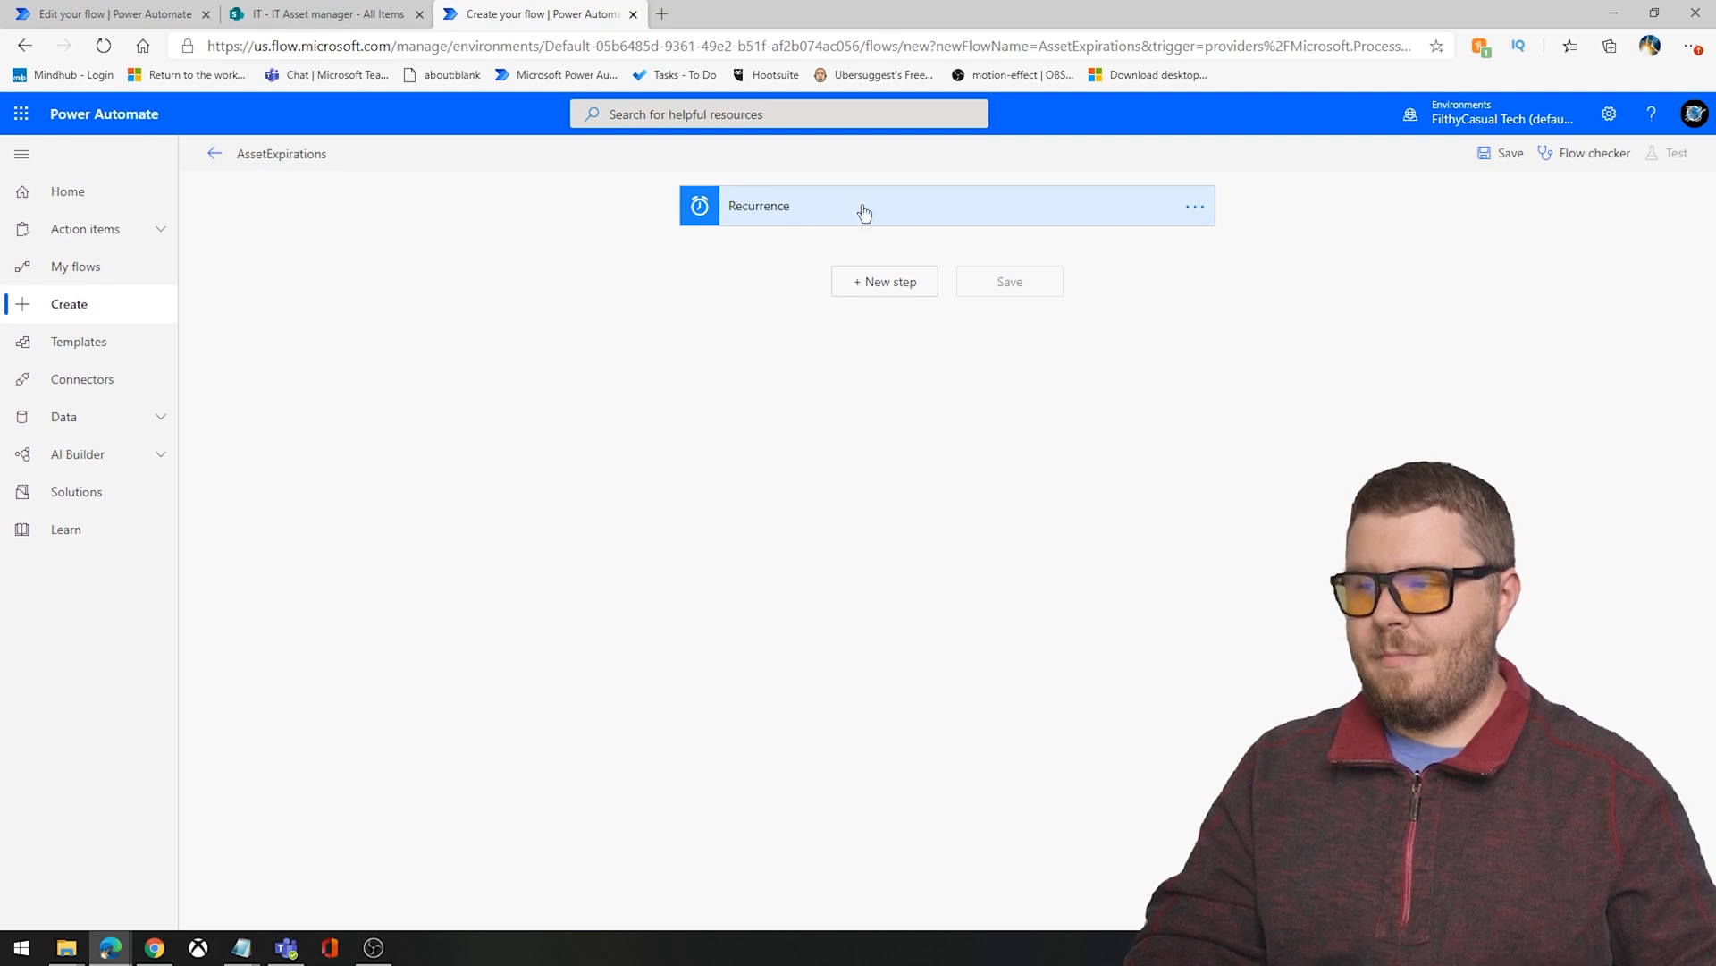
Step: Add the SharePoint Get items action after the Recurrence trigger
click(989, 222)
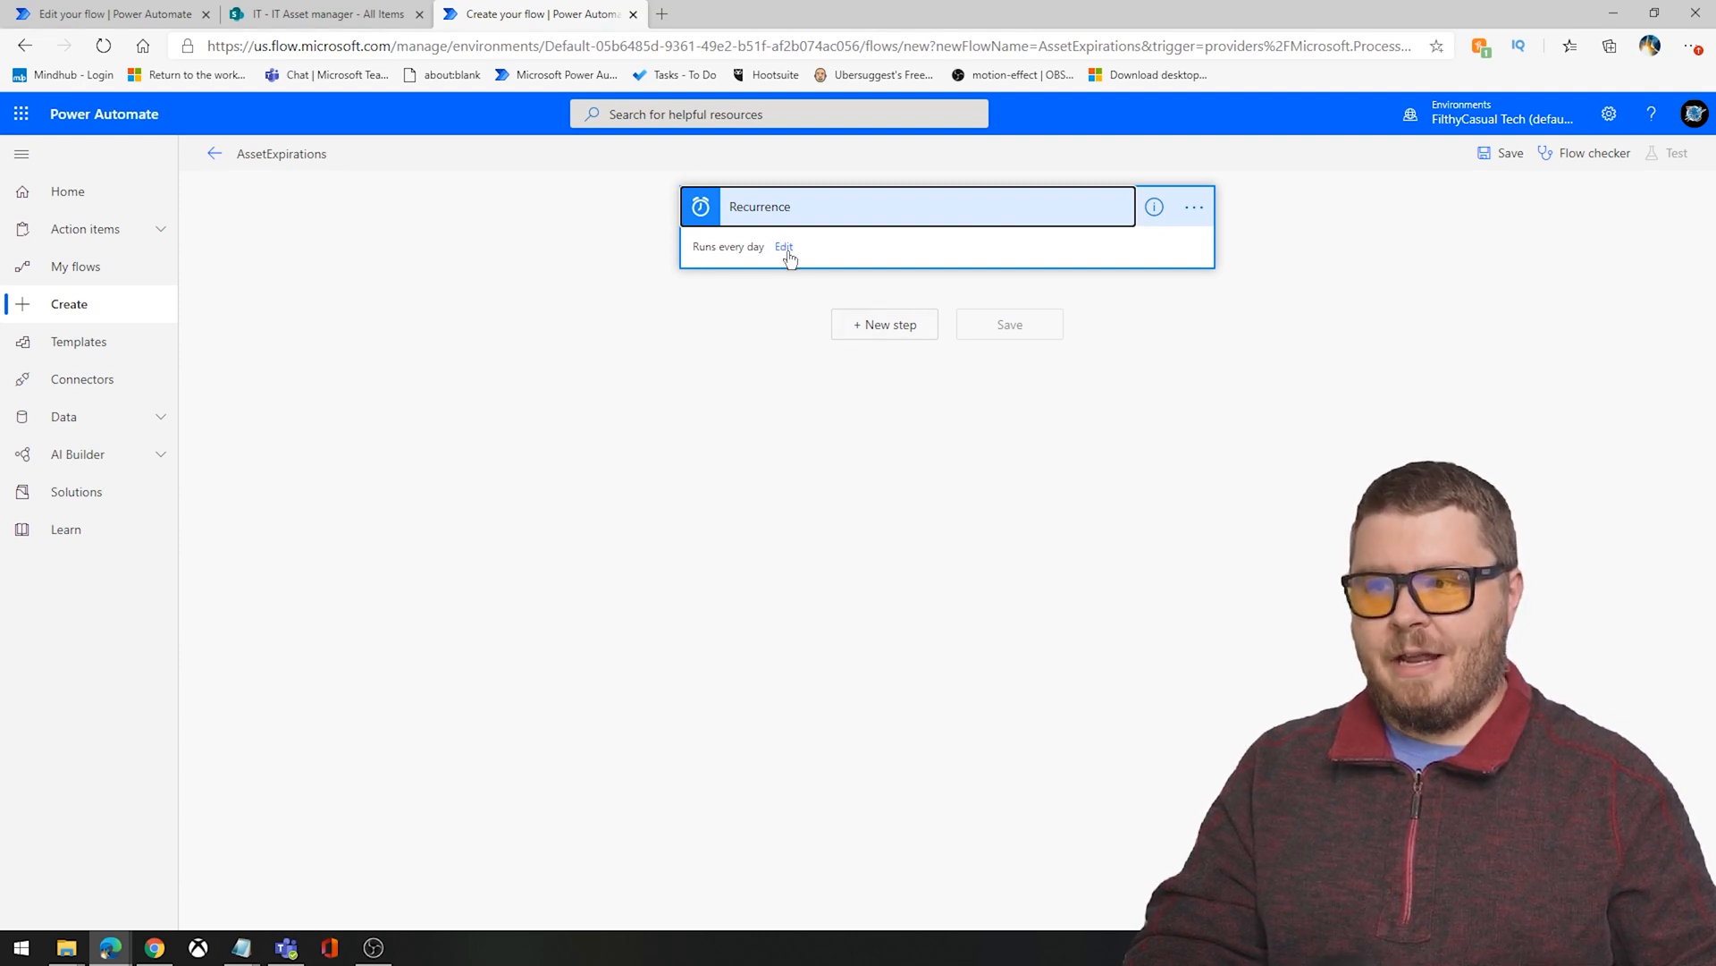
click(898, 328)
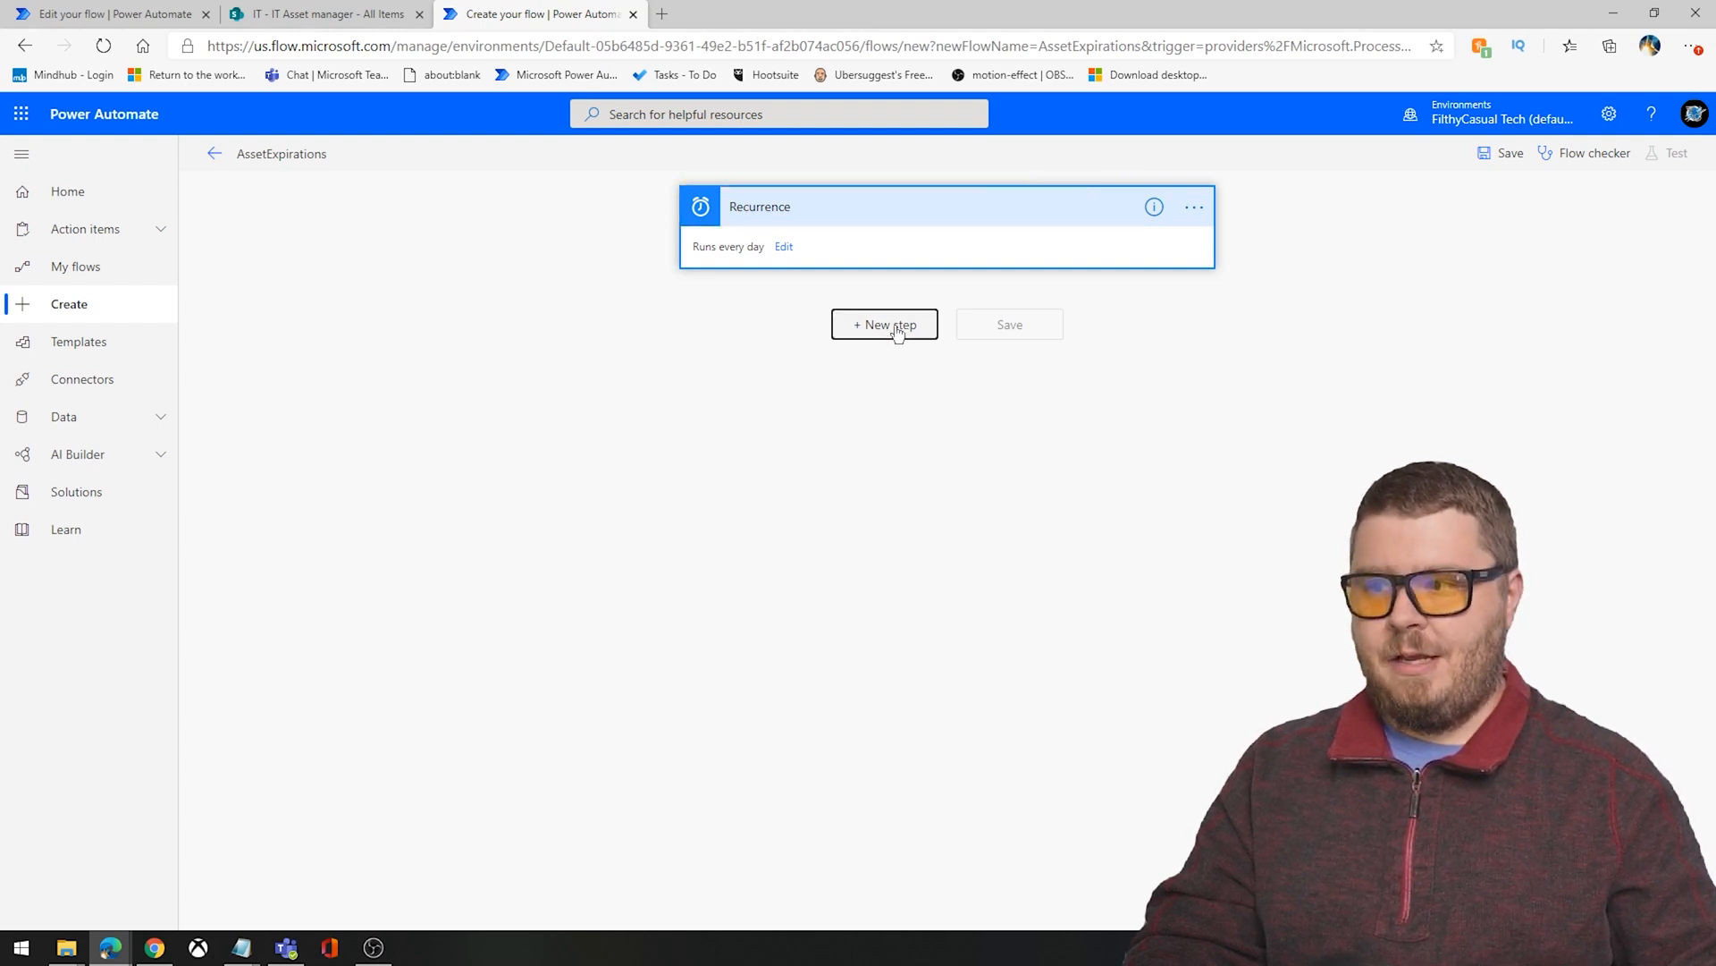
text(g)
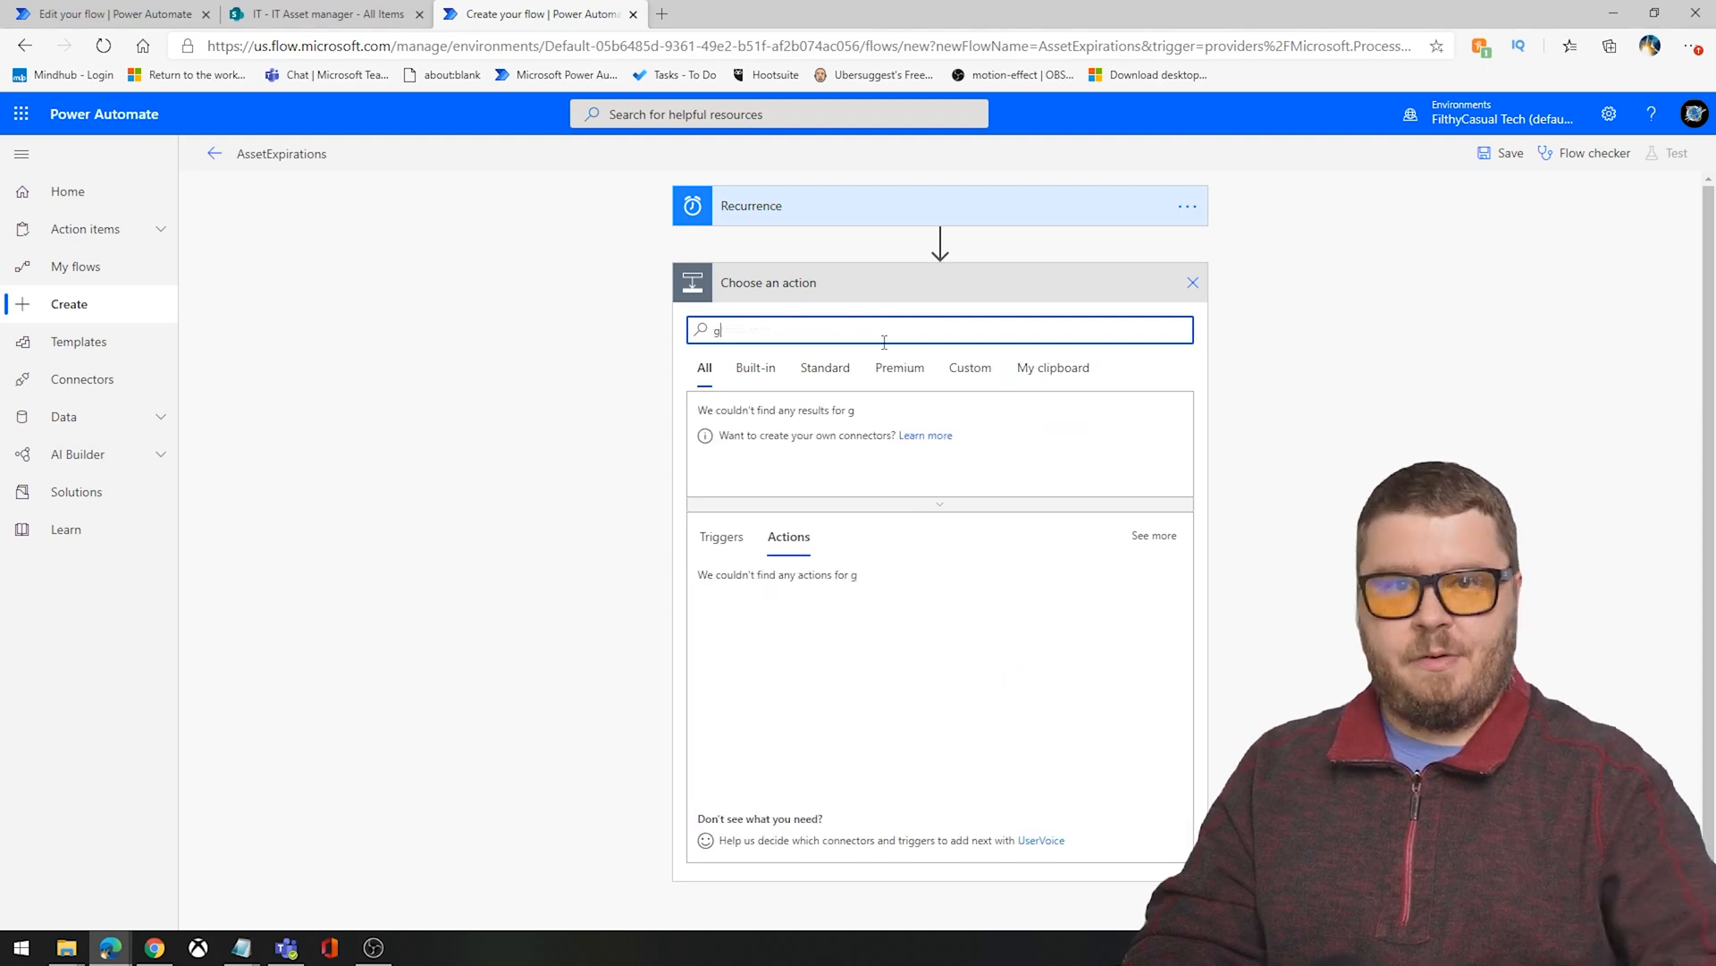
text(et items)
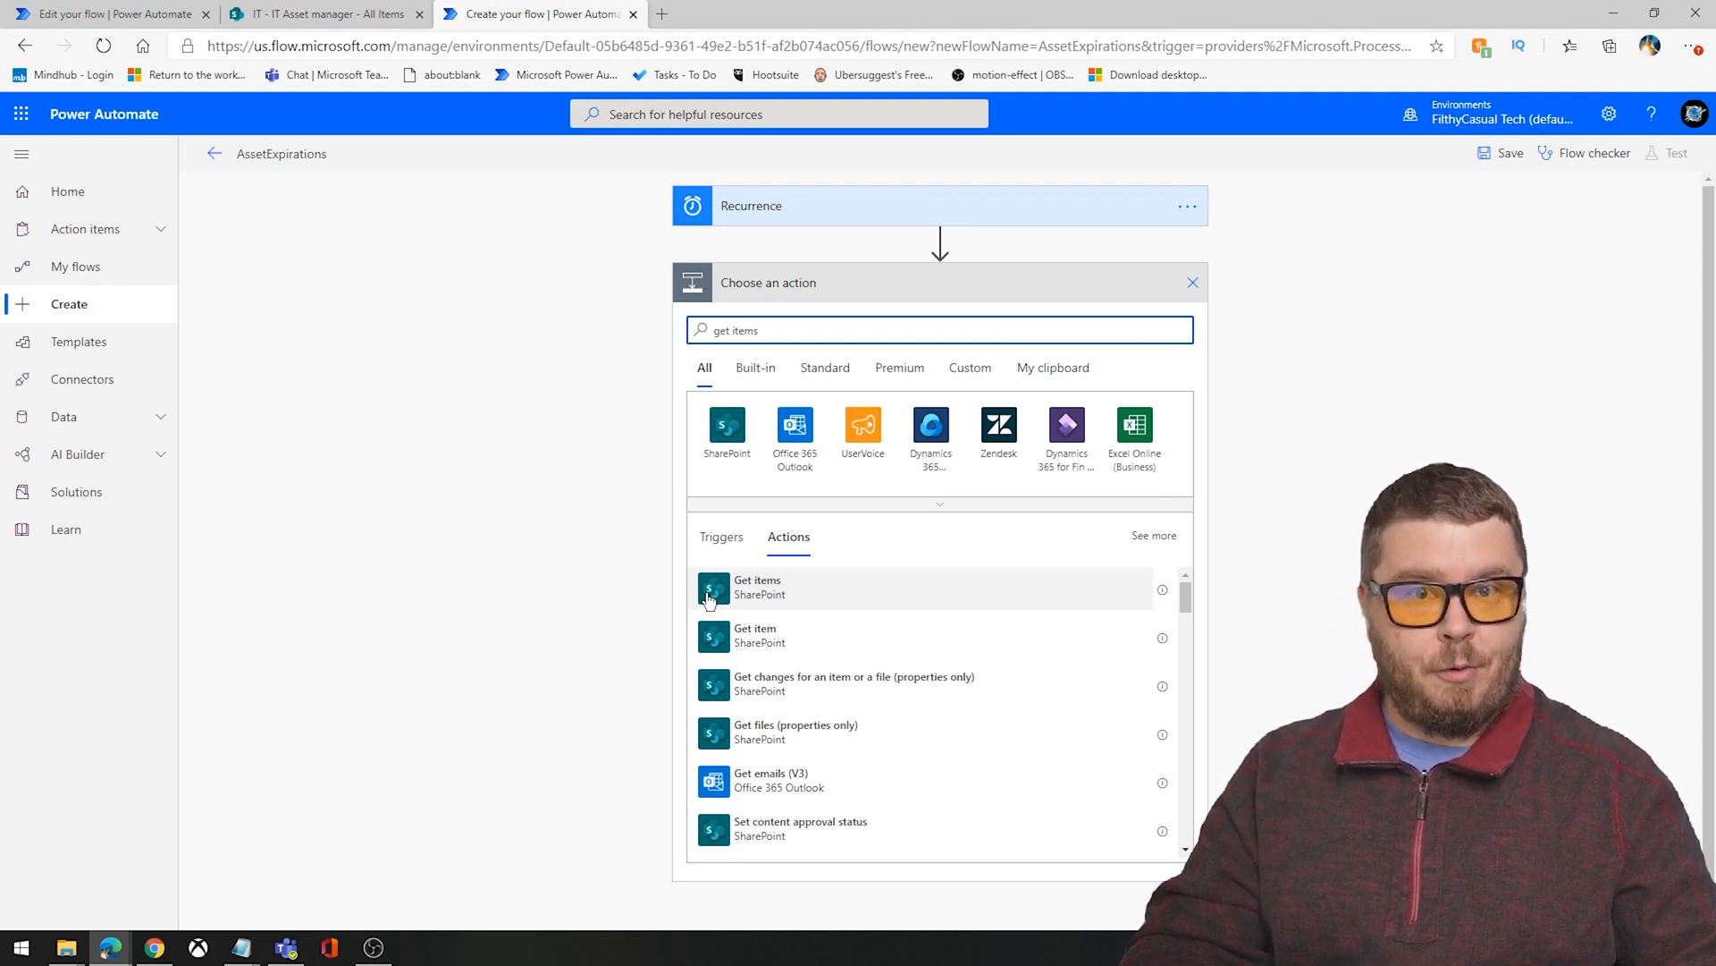
click(709, 597)
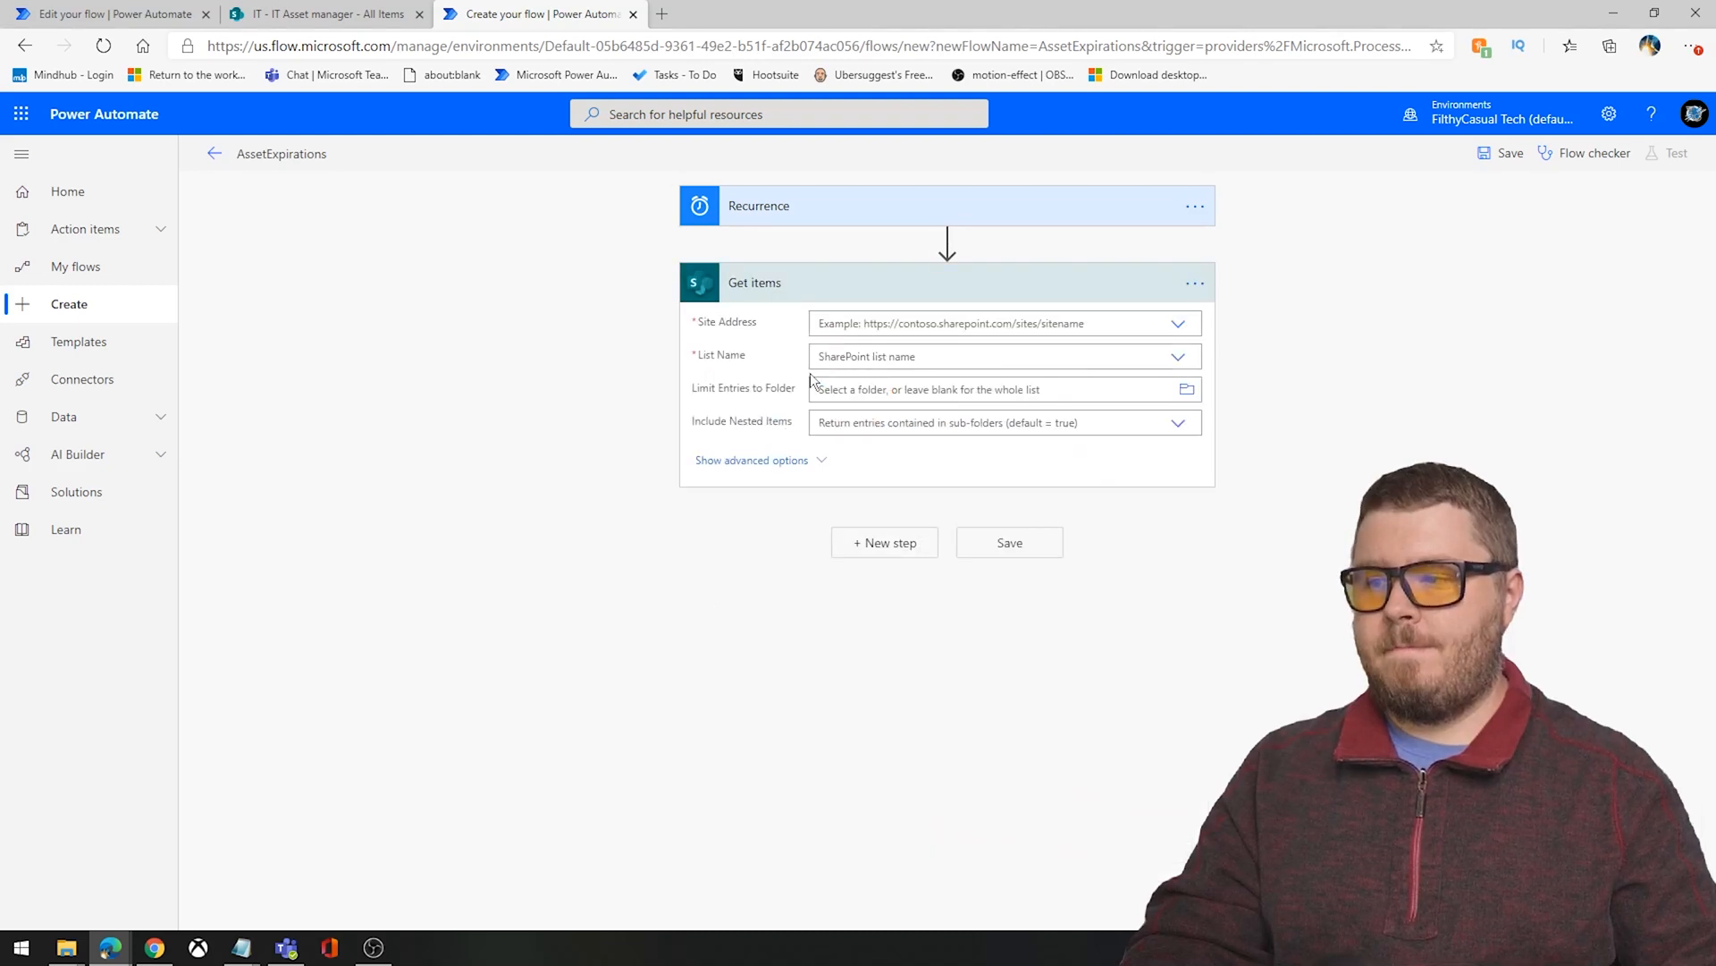
Step: Set the Get items action to the IT site address and the IT Asset manager list
click(1147, 322)
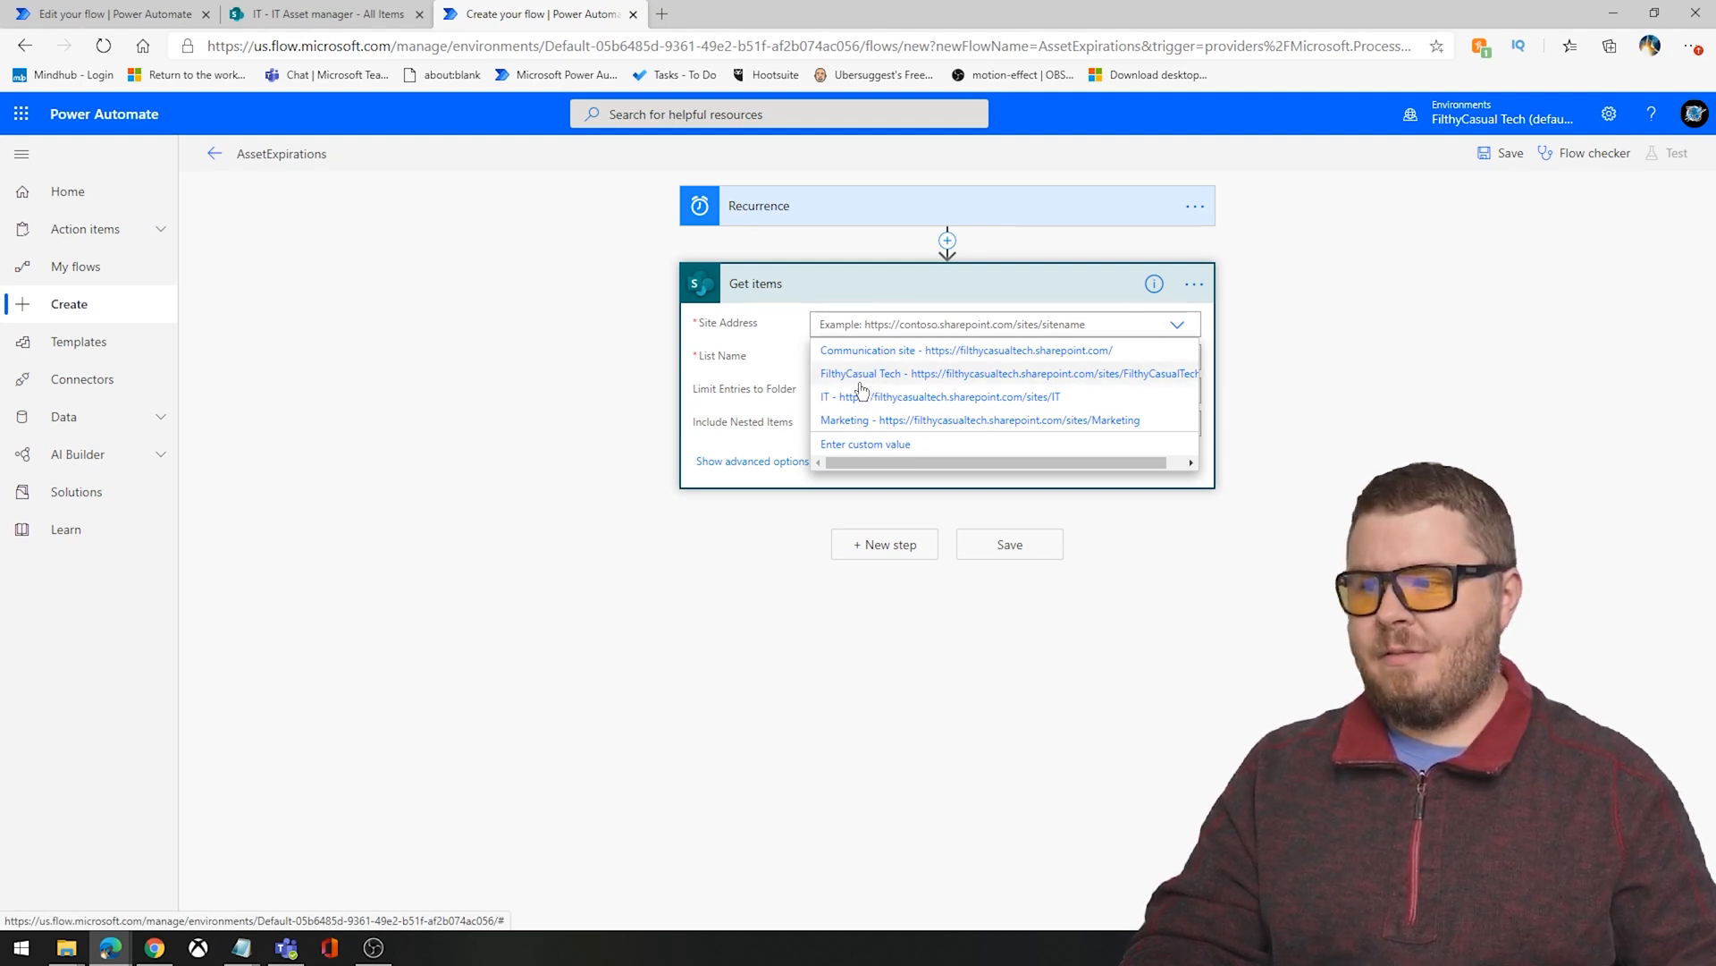
click(927, 402)
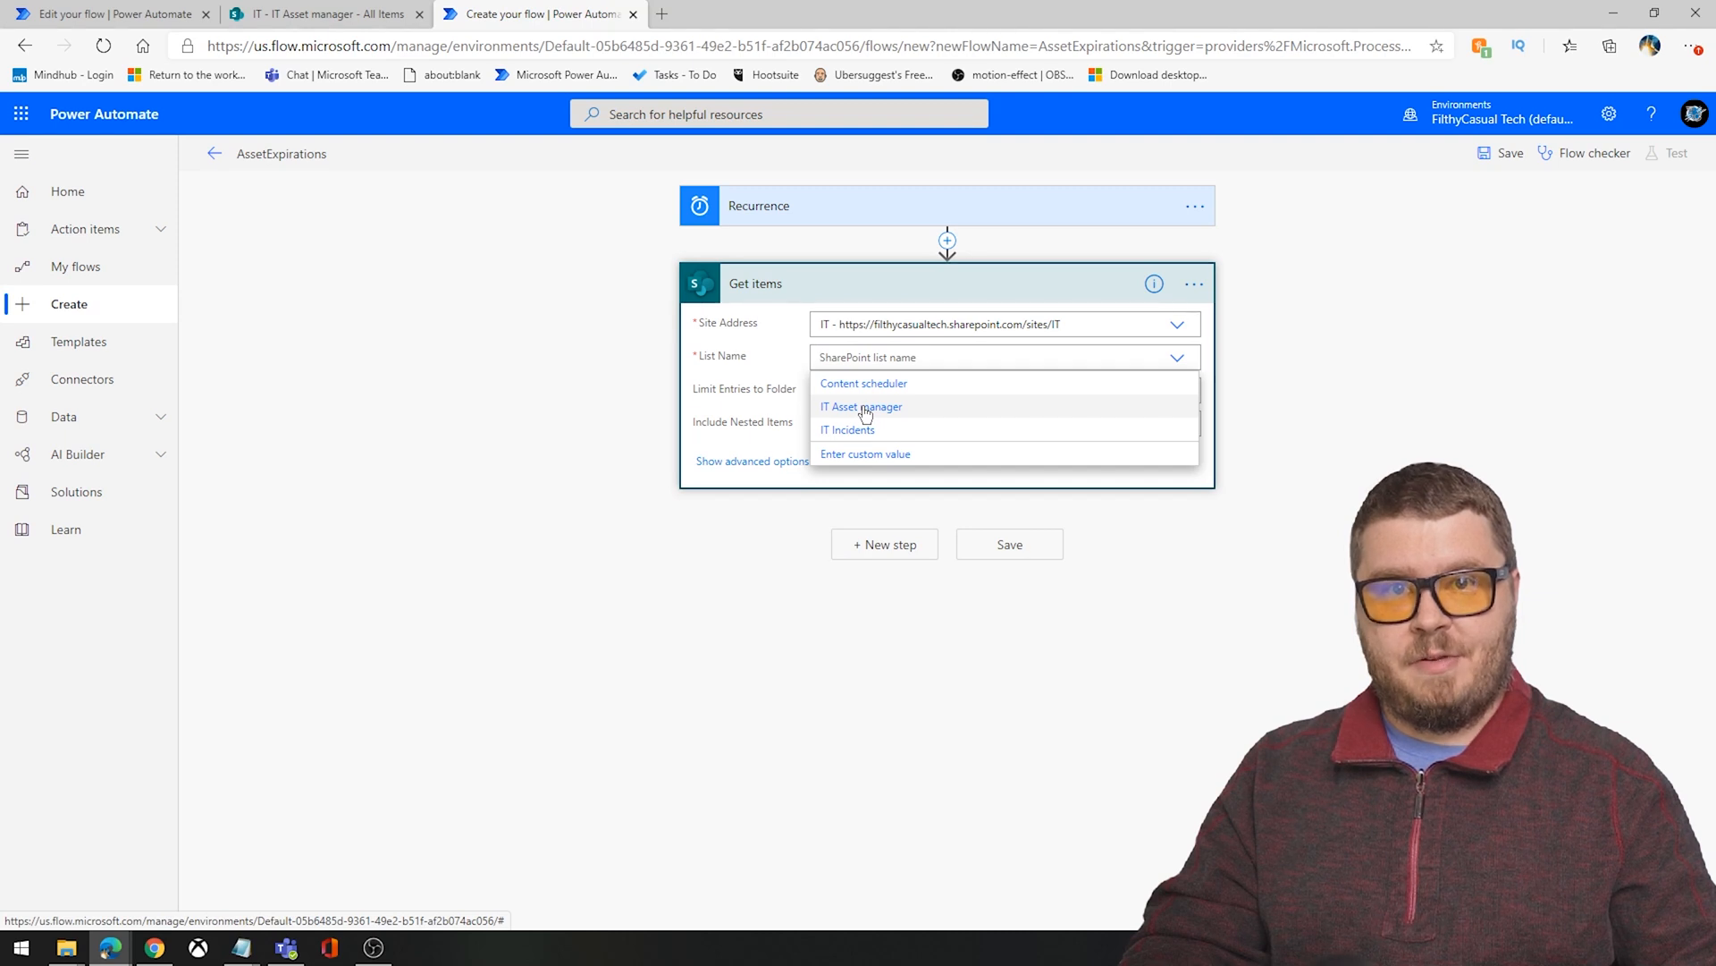
click(865, 410)
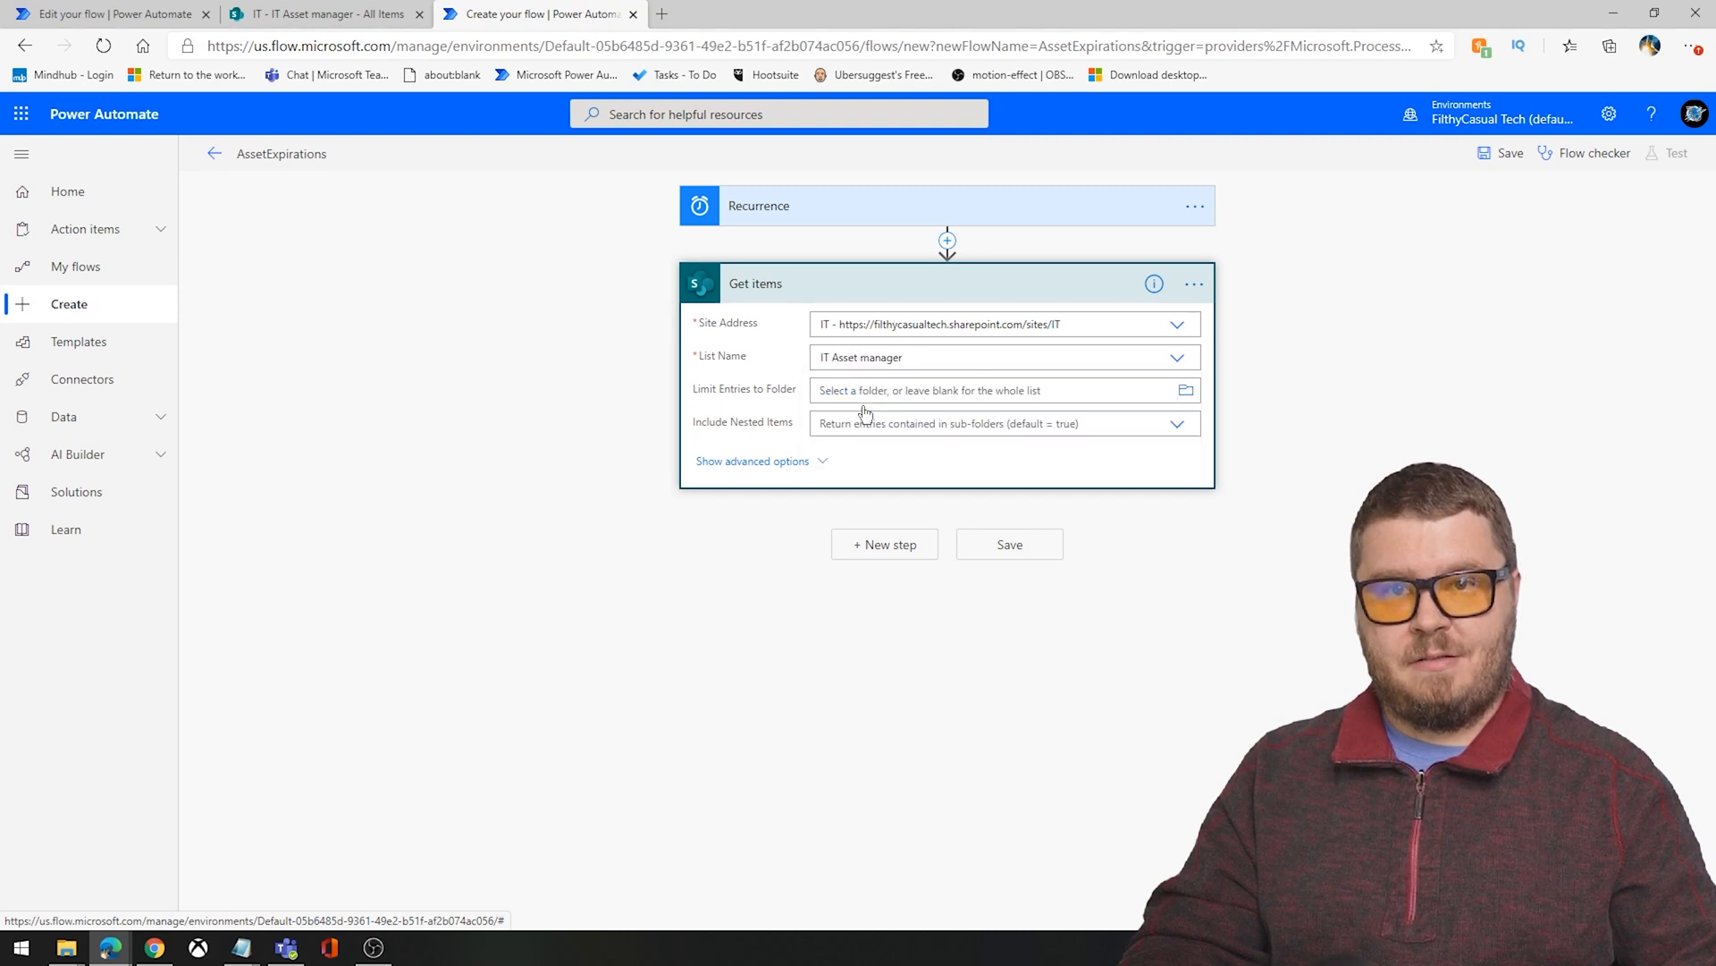
Step: Add the Data Operation action Create HTML table after Get items
click(901, 554)
text(create)
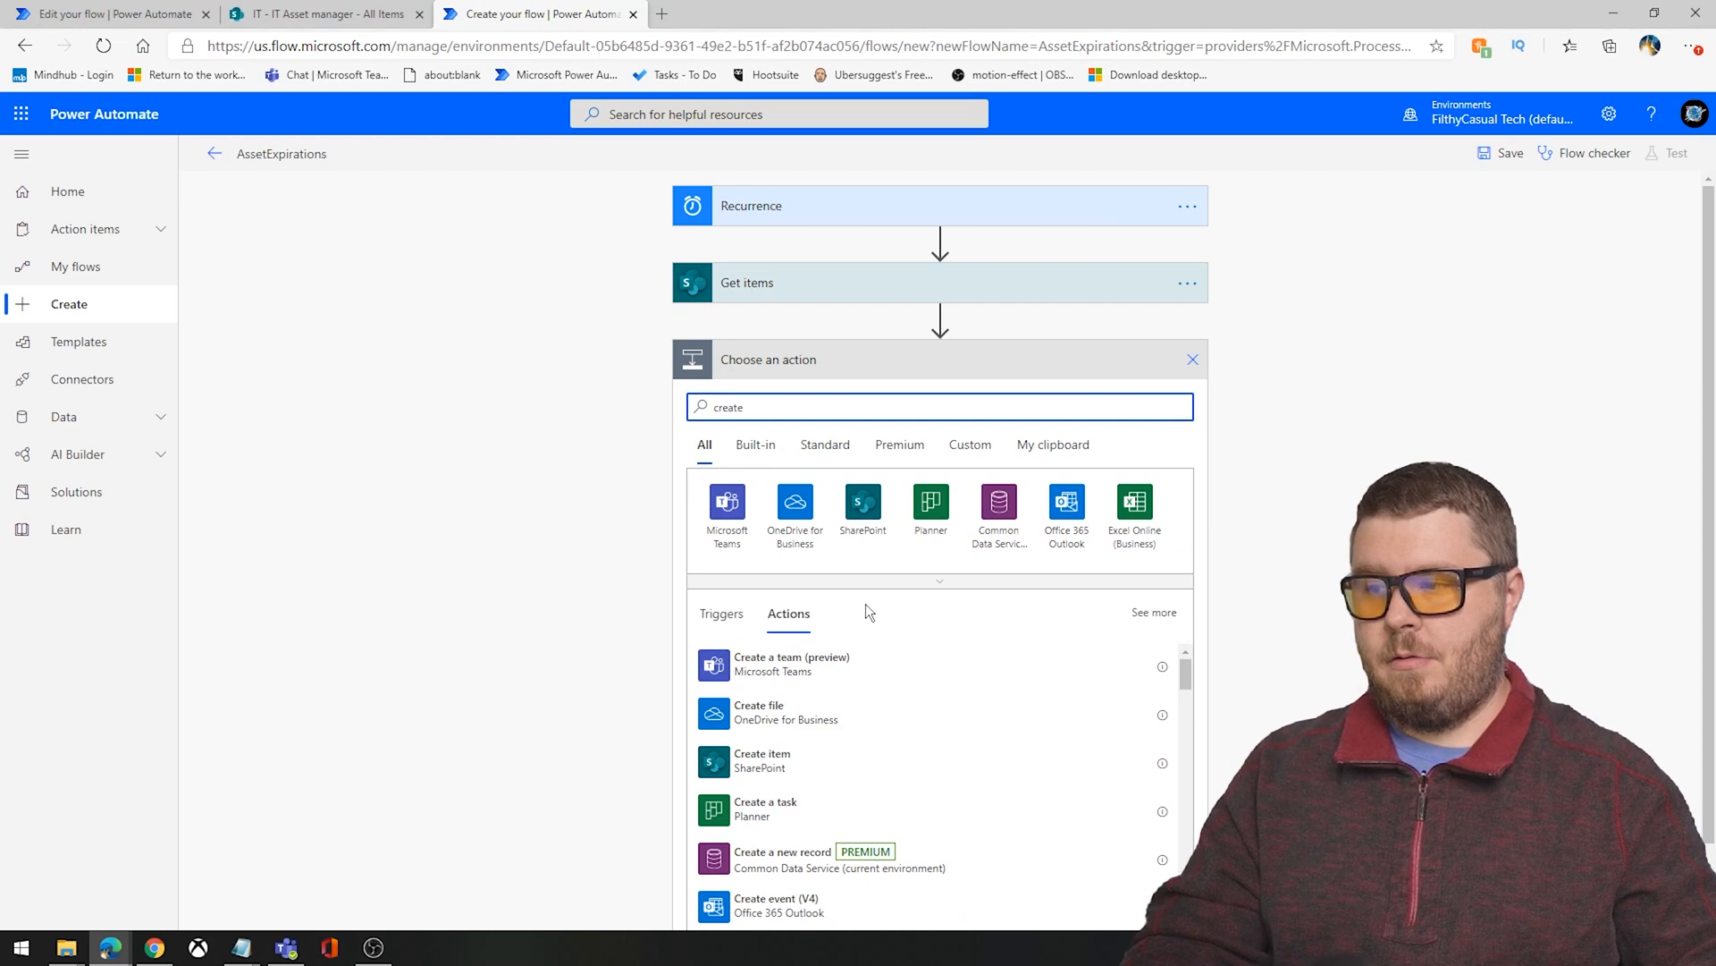
text( html)
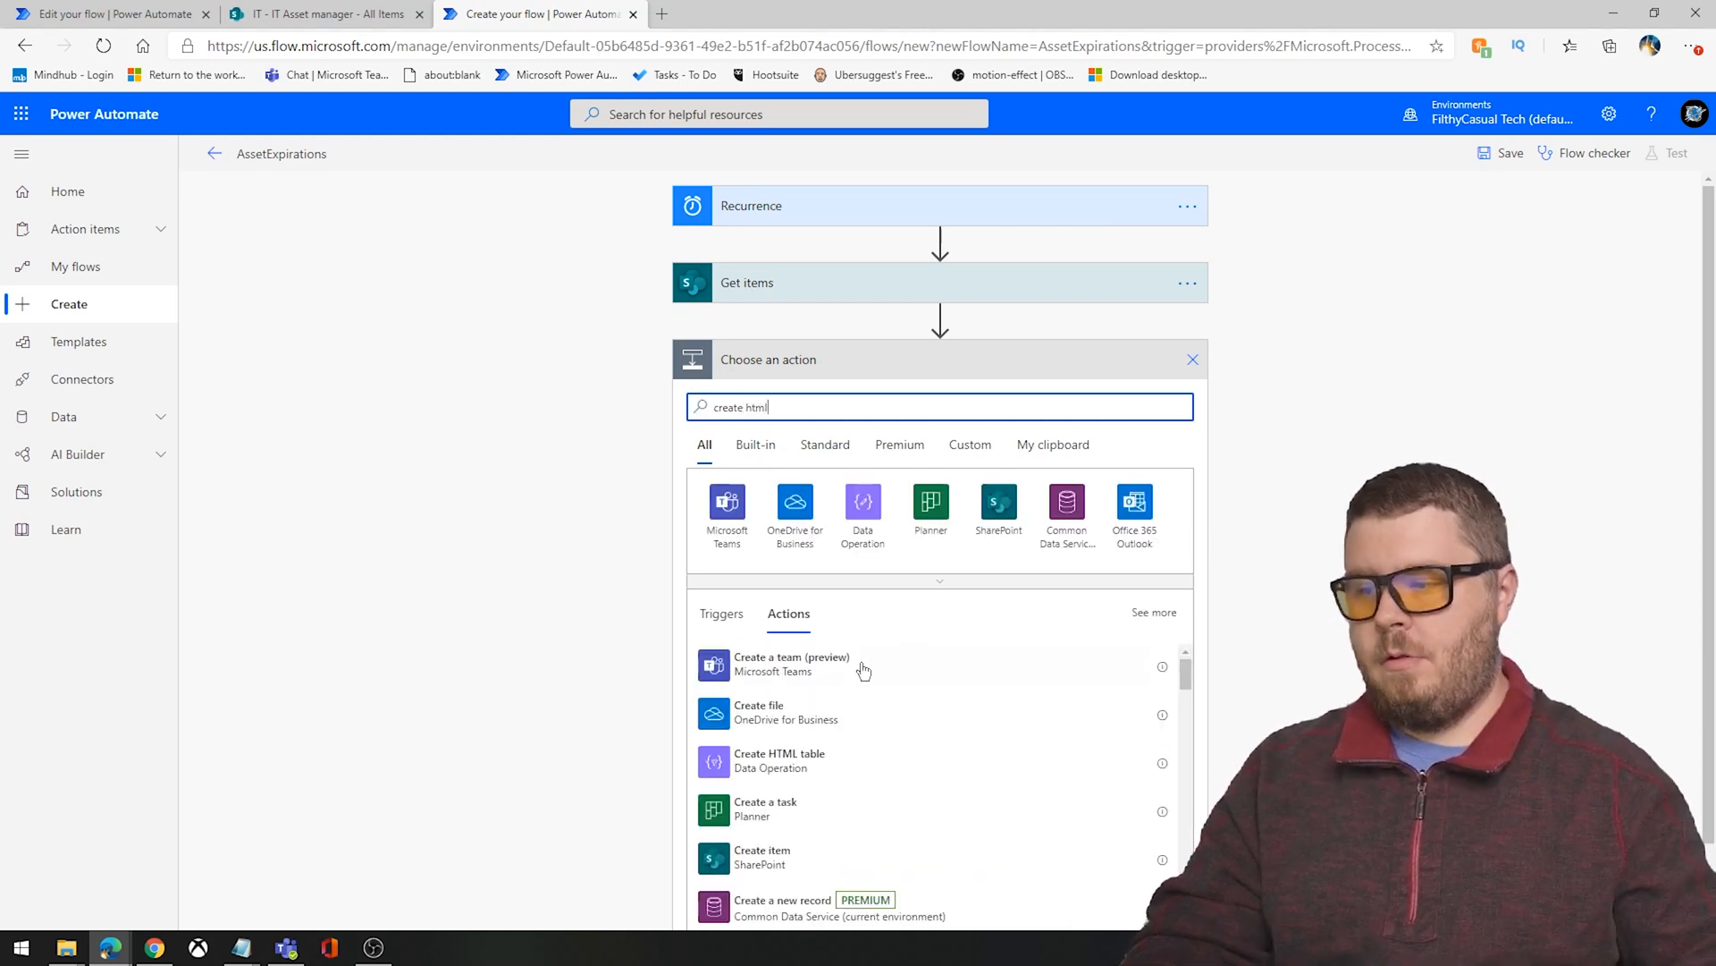
click(793, 770)
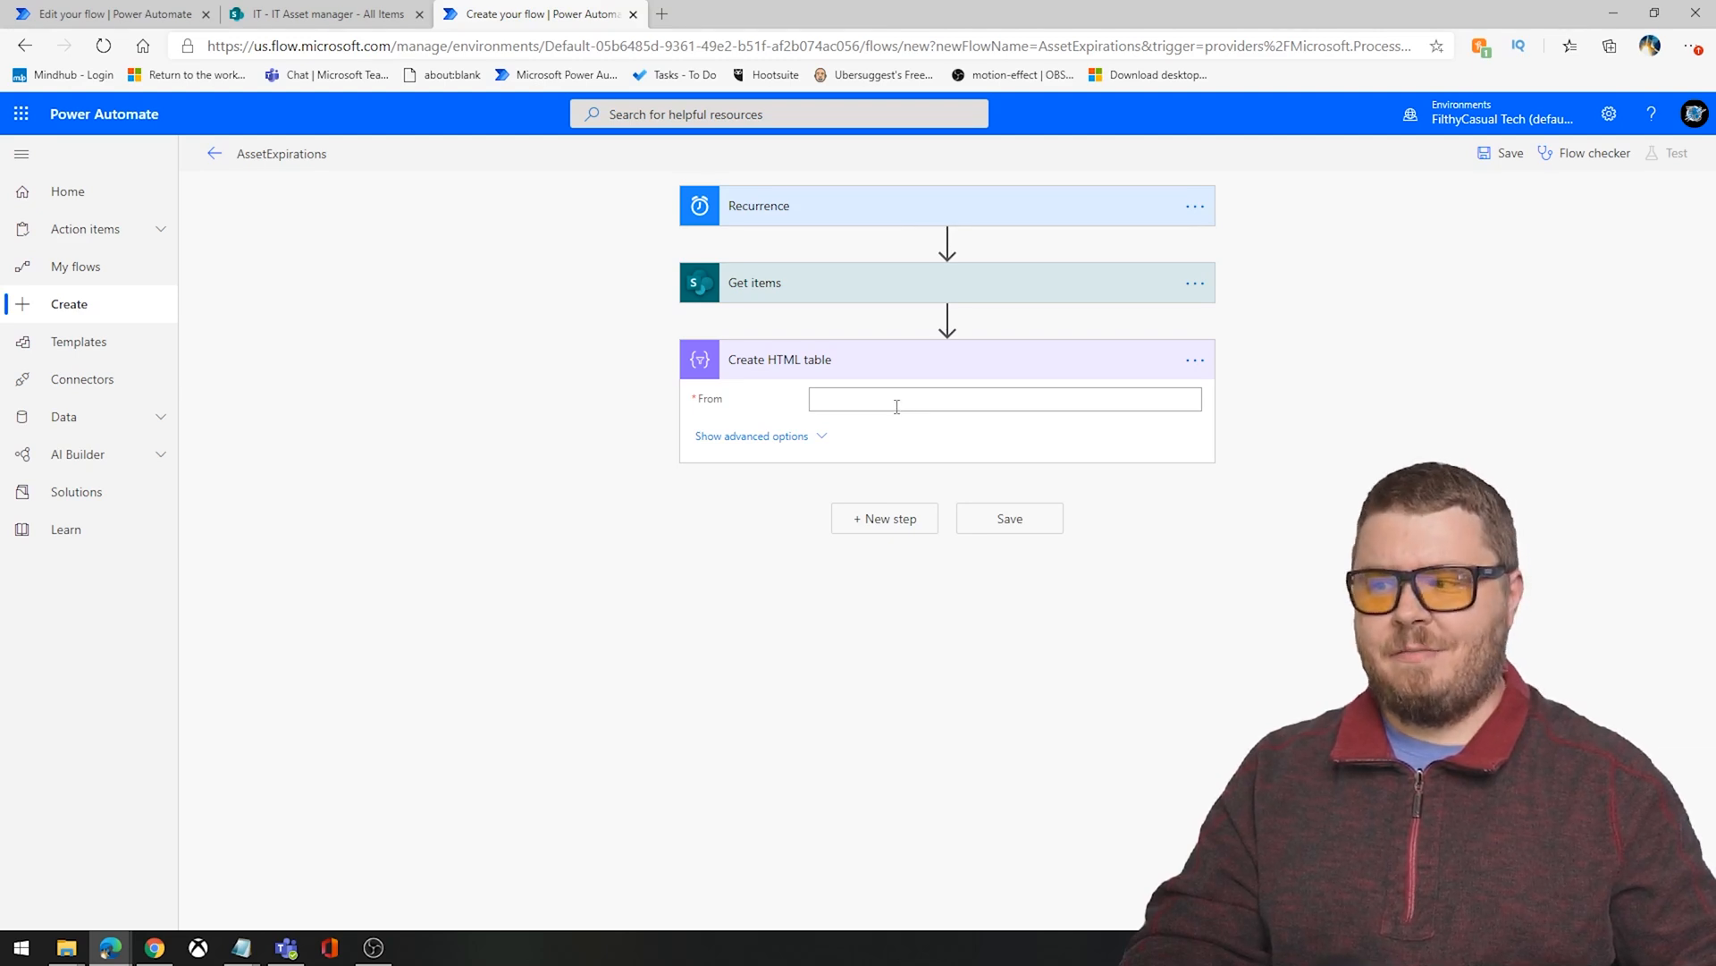
Step: Use the Get items value as the HTML table's source and set its columns to Custom
click(896, 400)
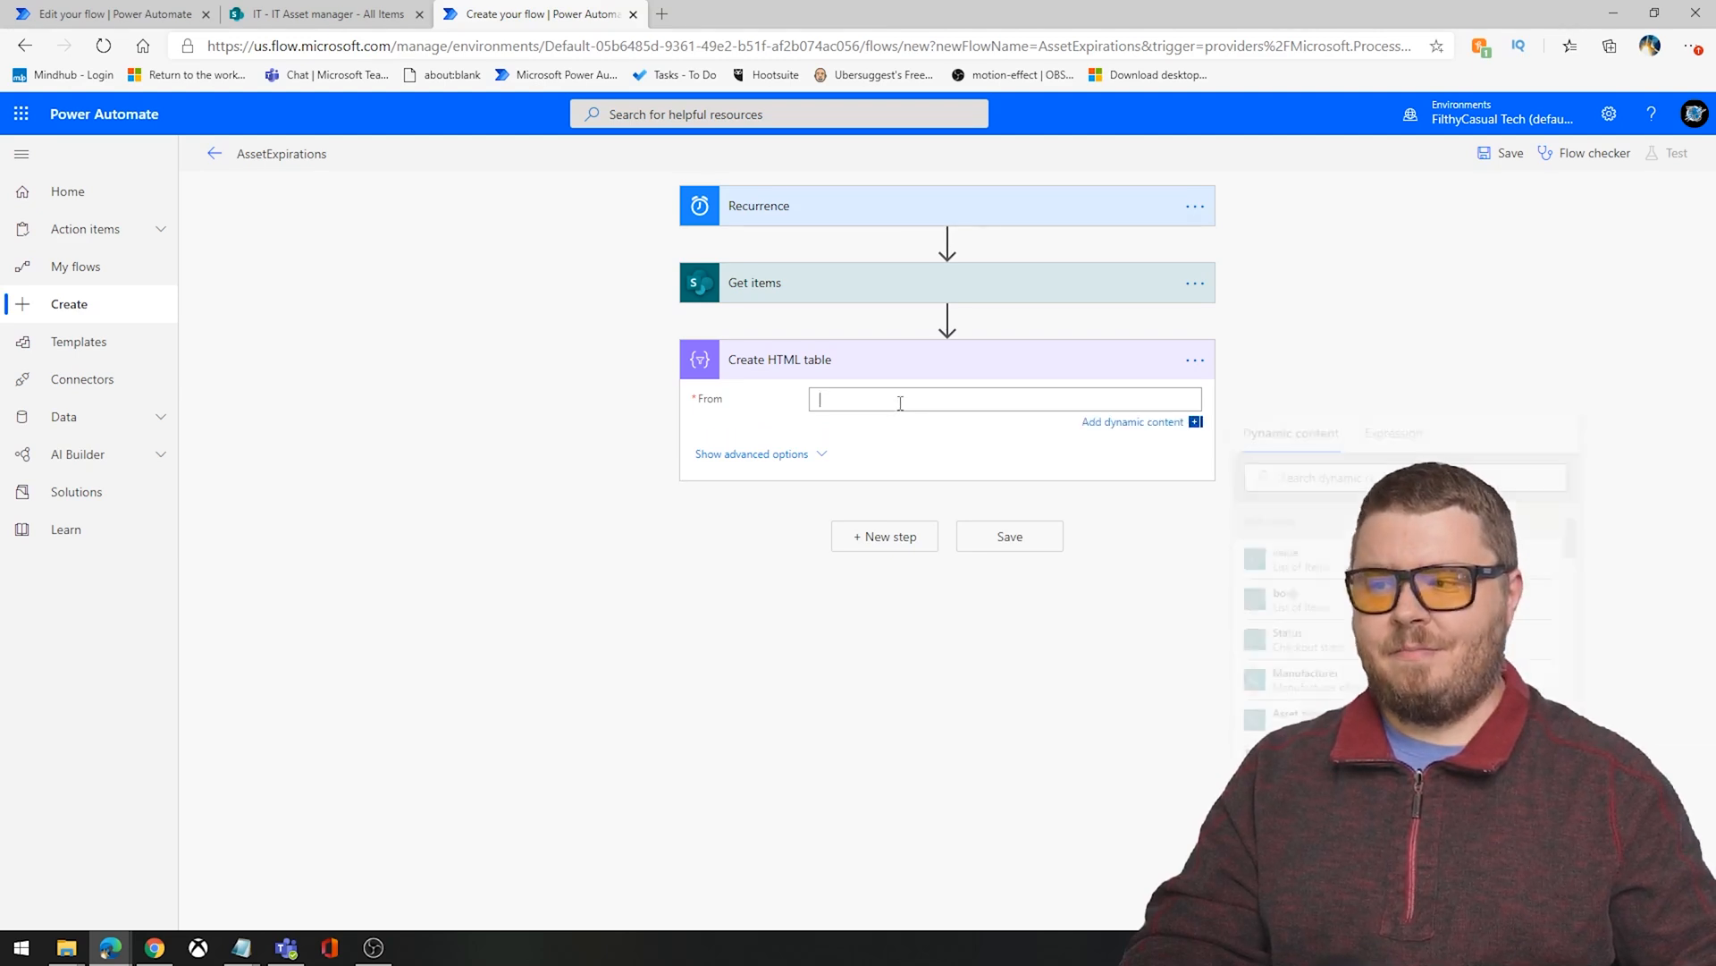
click(1301, 563)
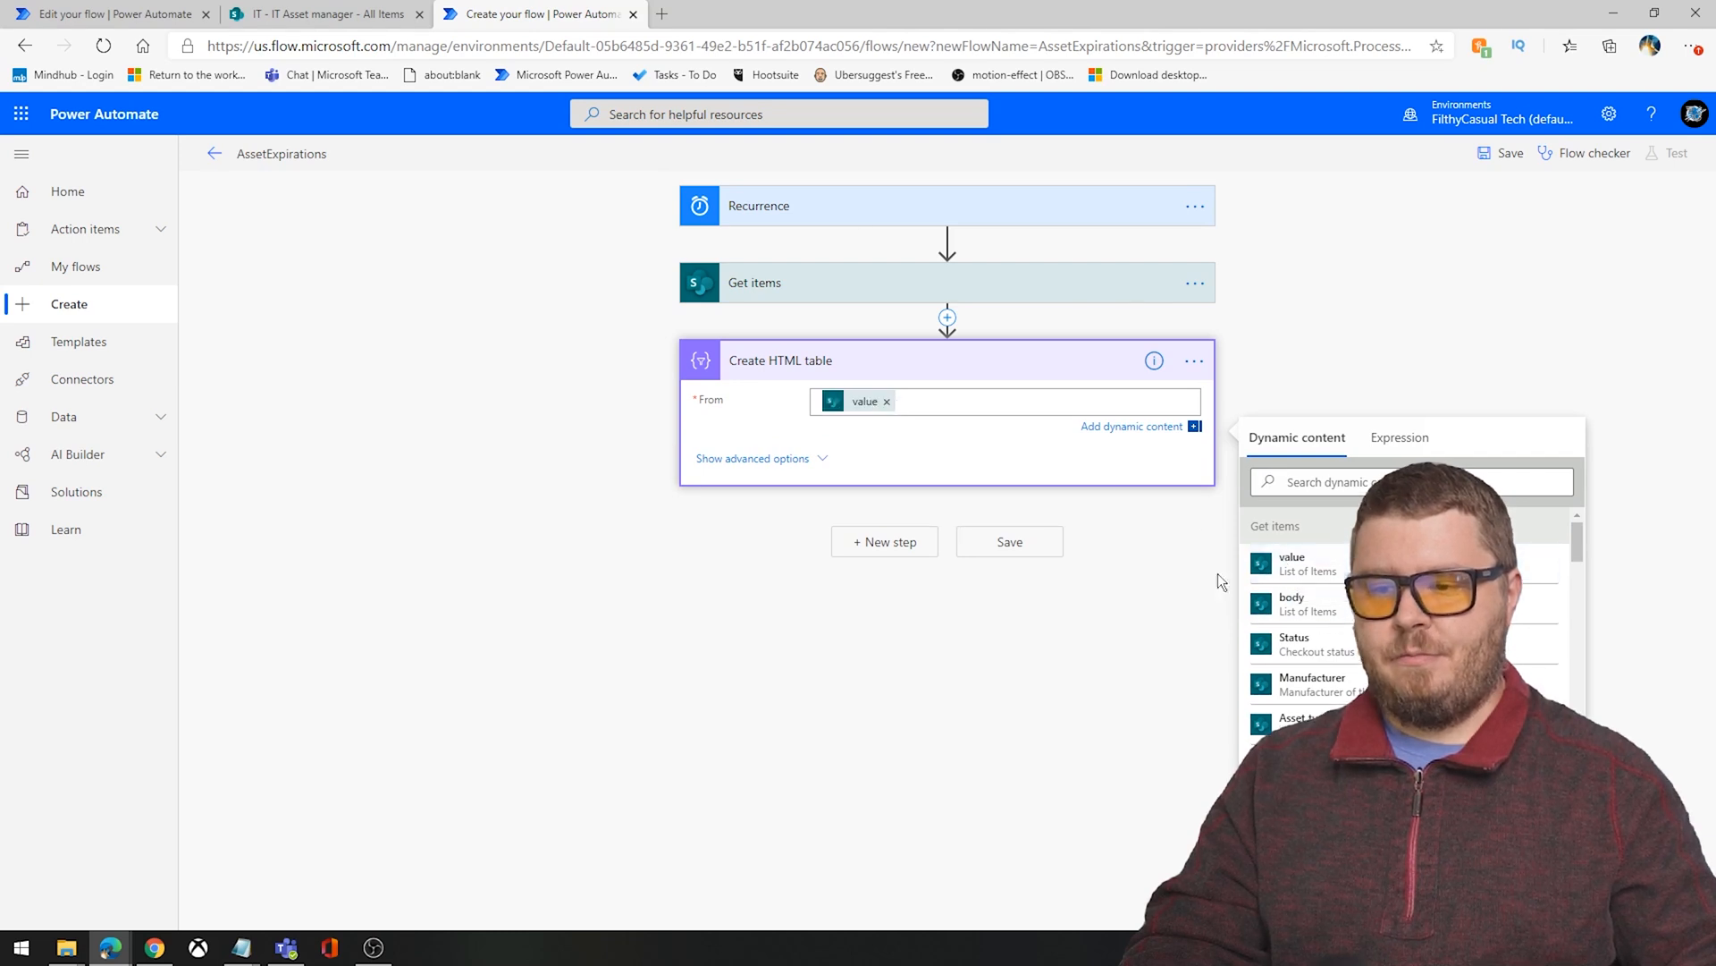
click(820, 460)
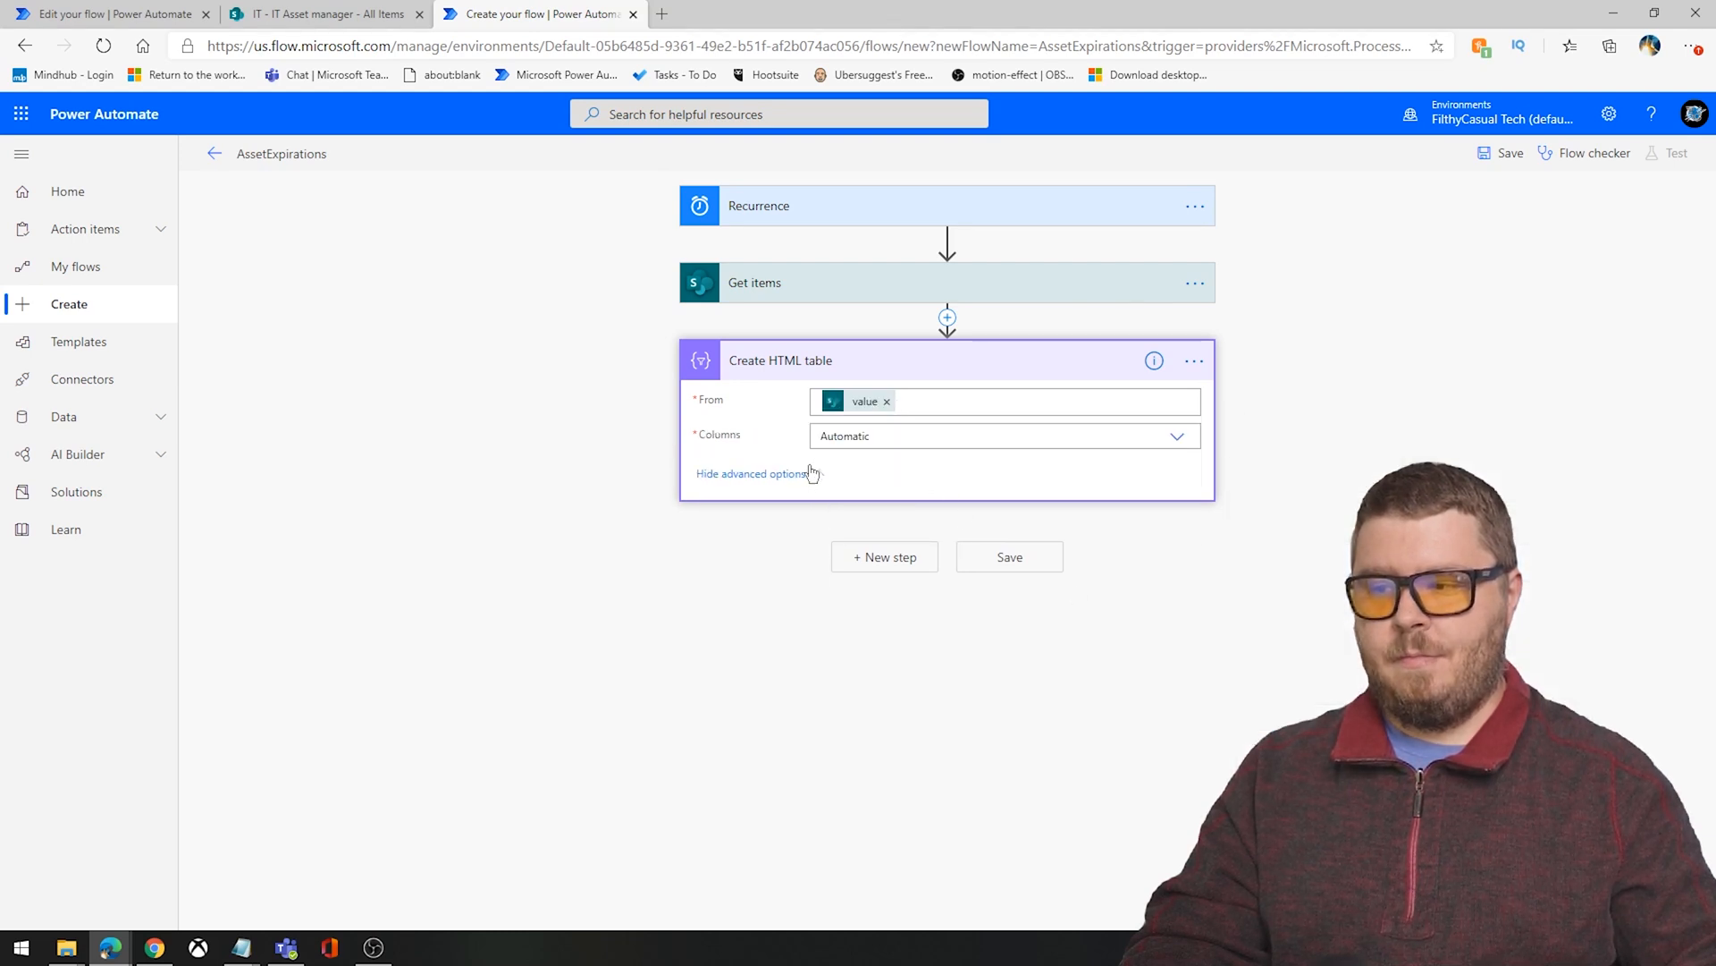
click(1178, 437)
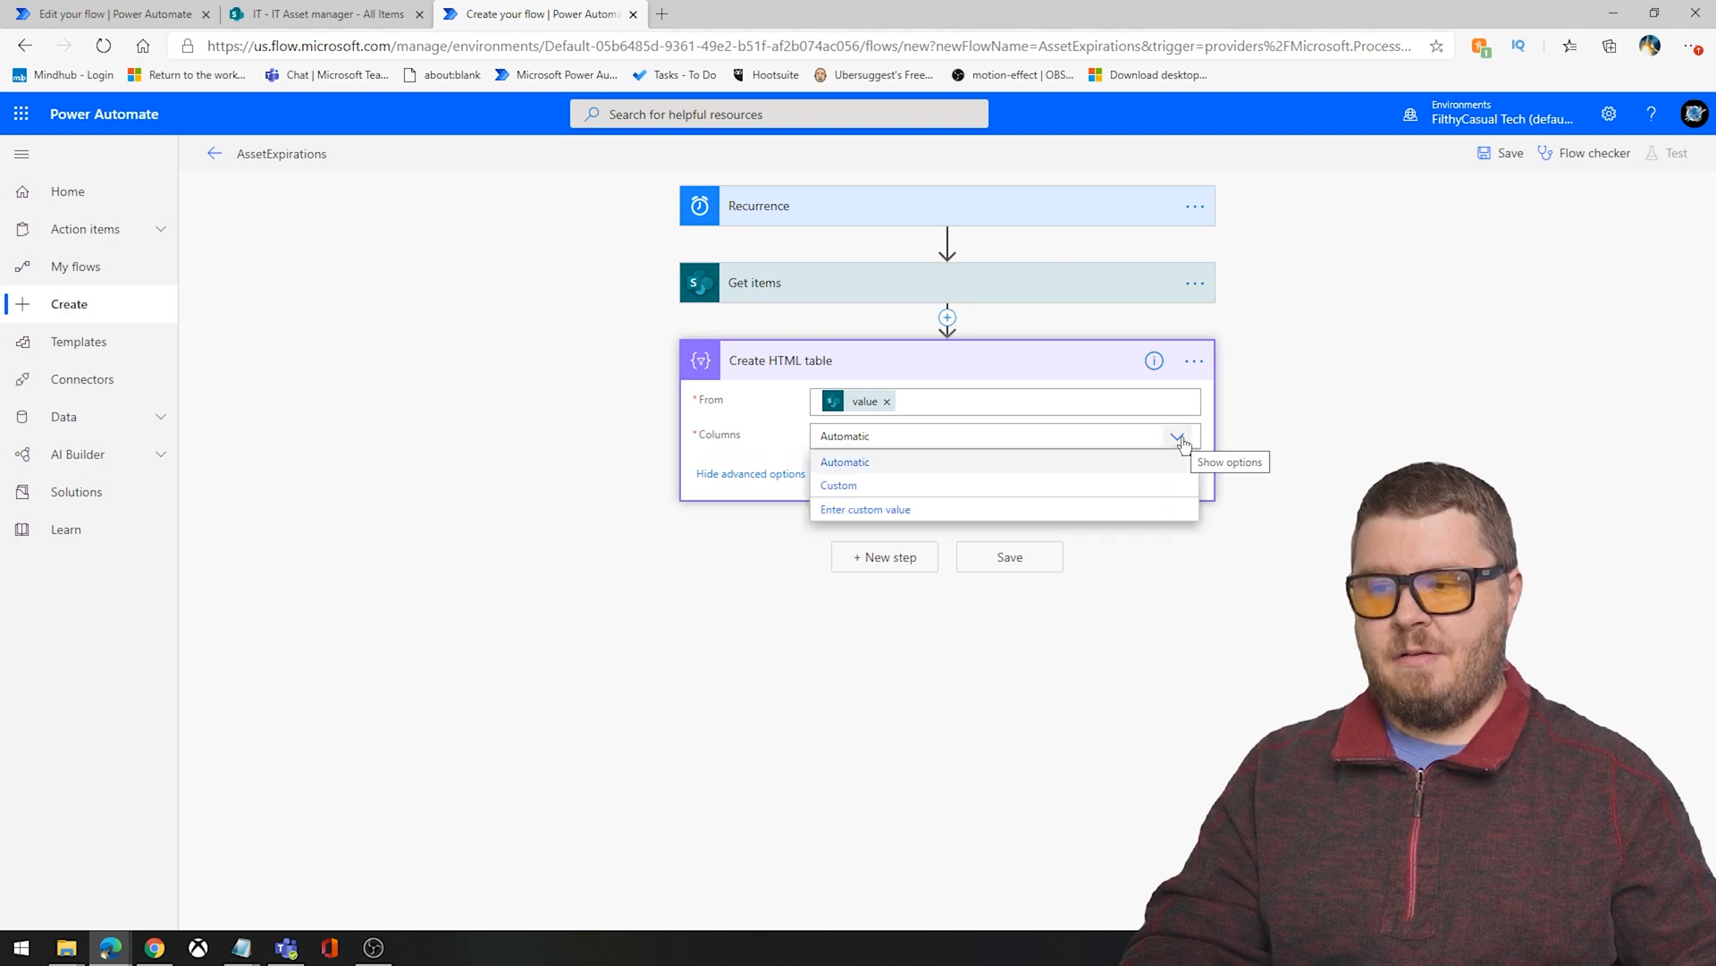
click(869, 486)
Step: Add an AssetTag column to the HTML table with the Get items Title field as its value
click(803, 482)
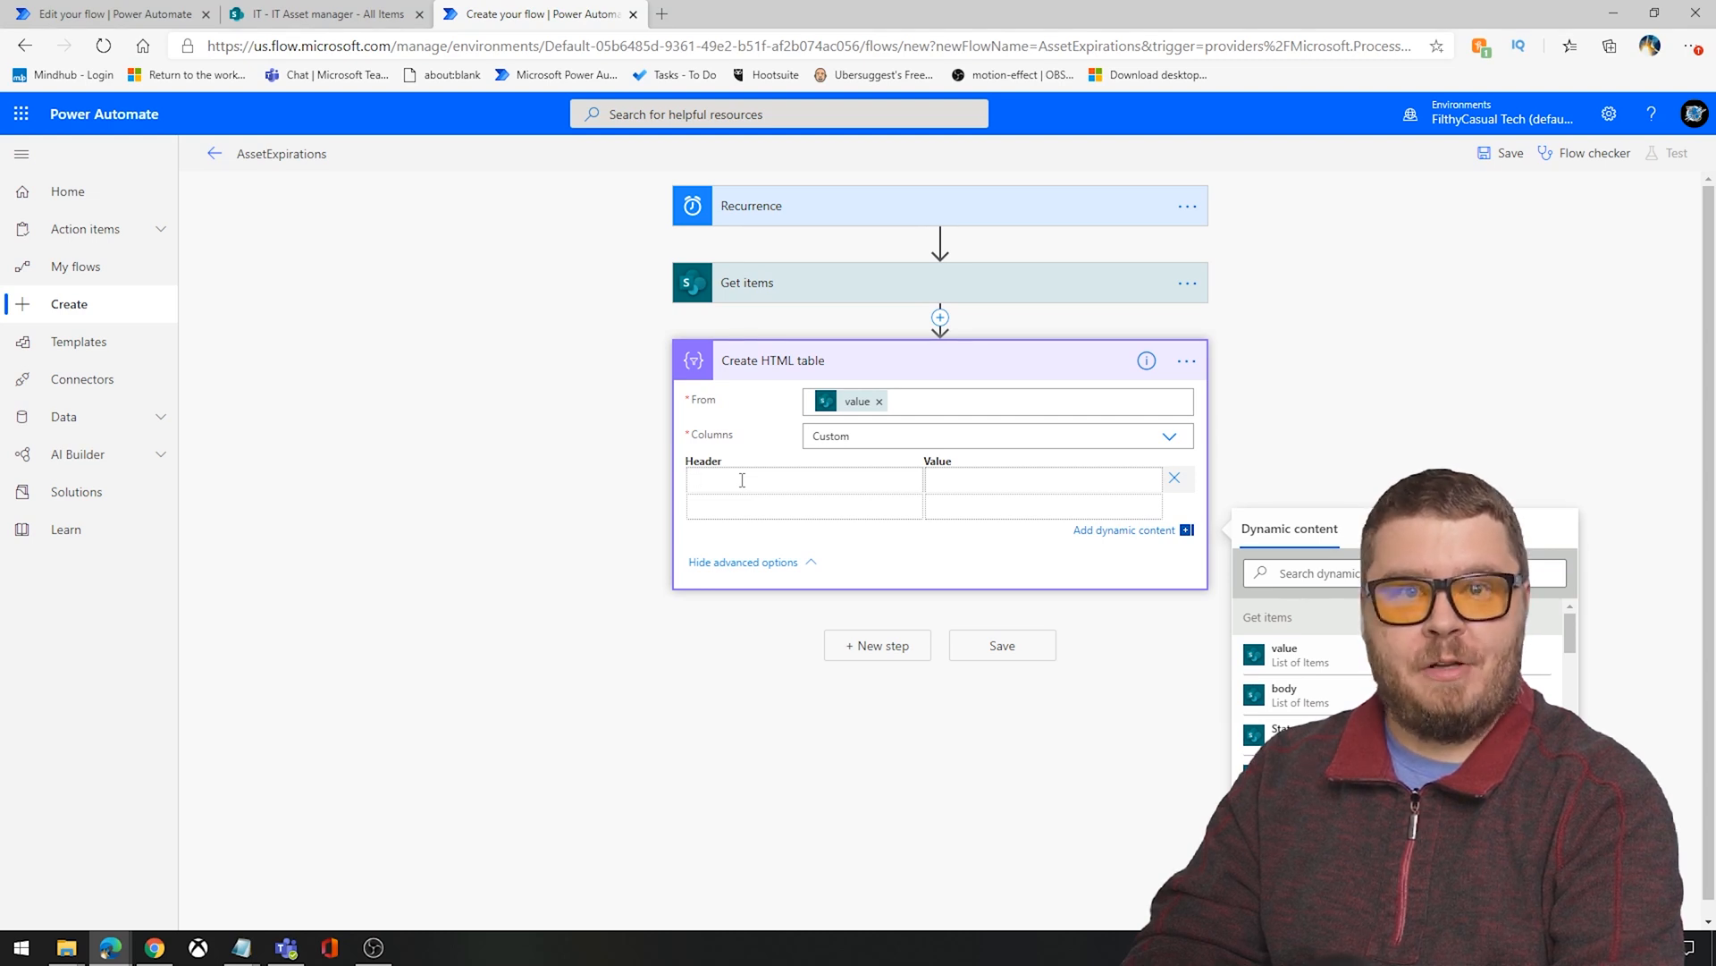
text(A)
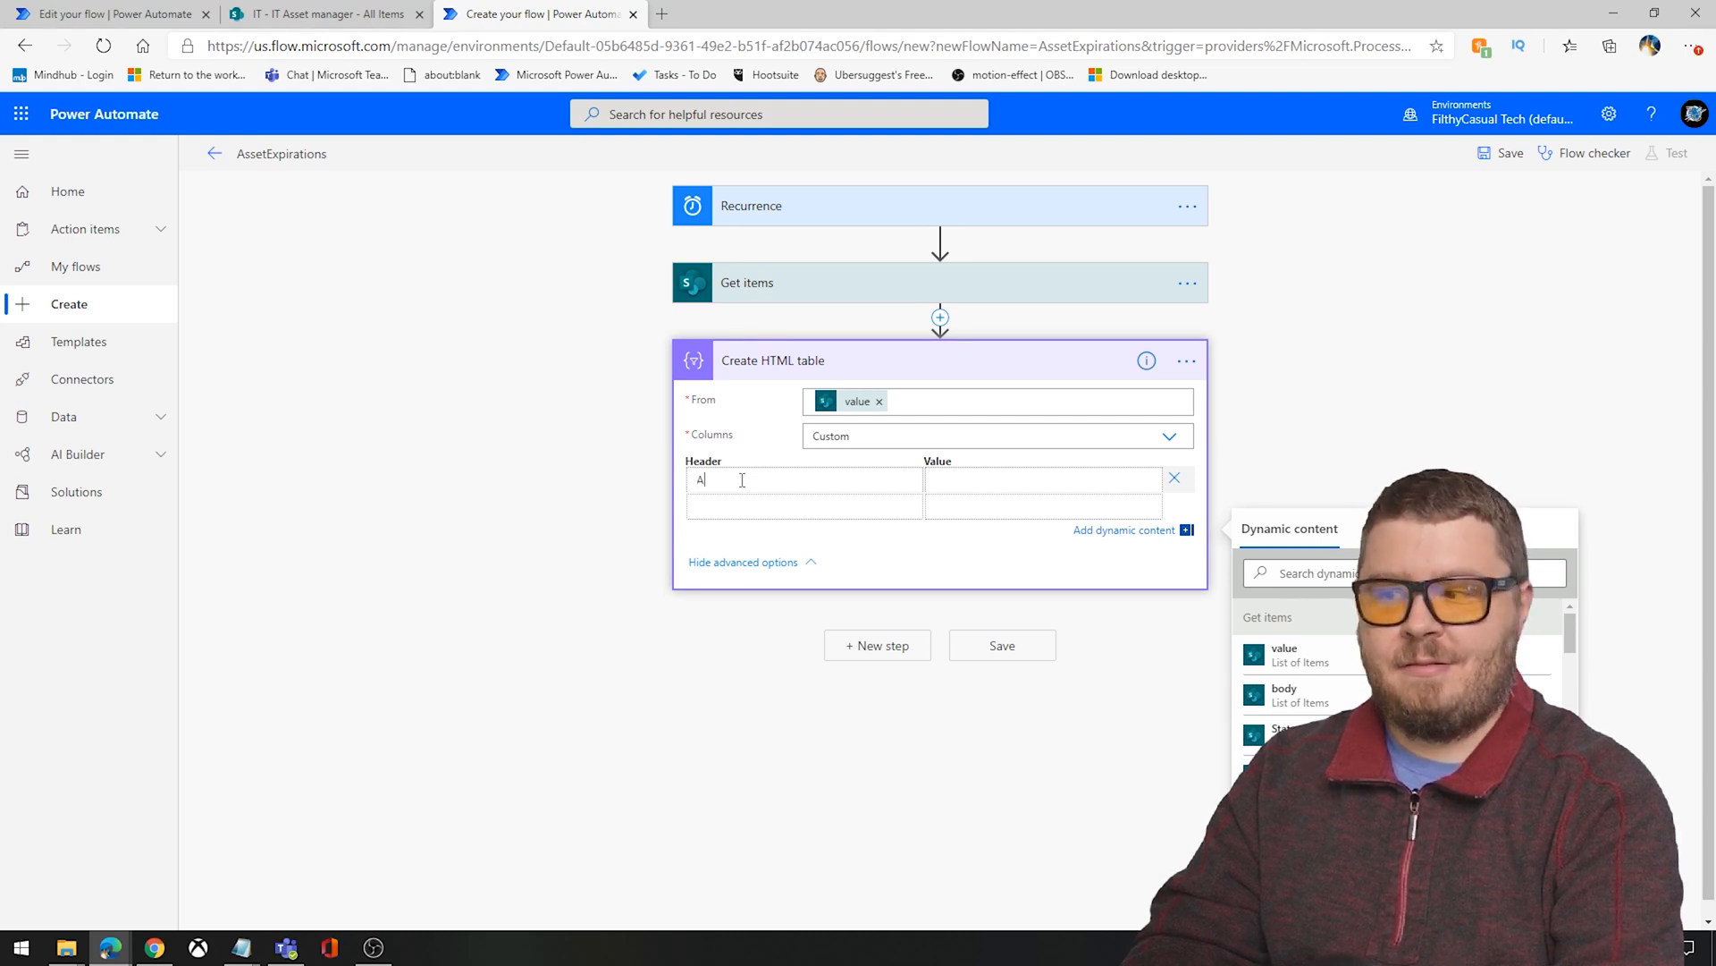
text(ssetTag)
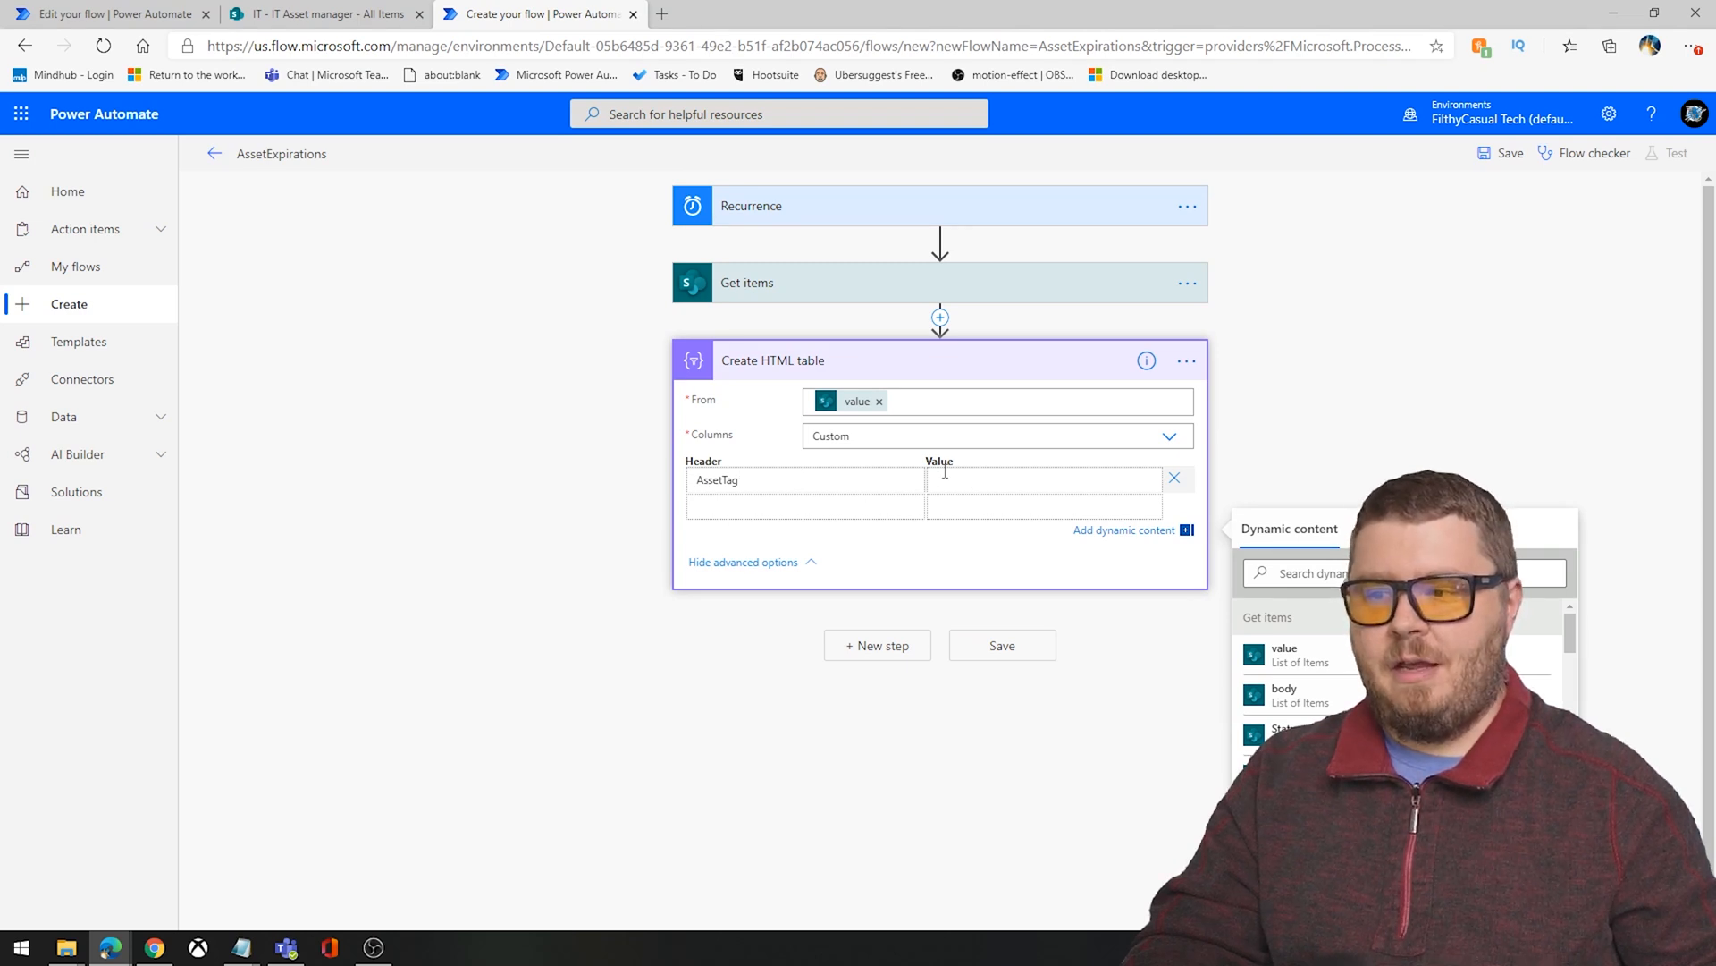
click(1306, 573)
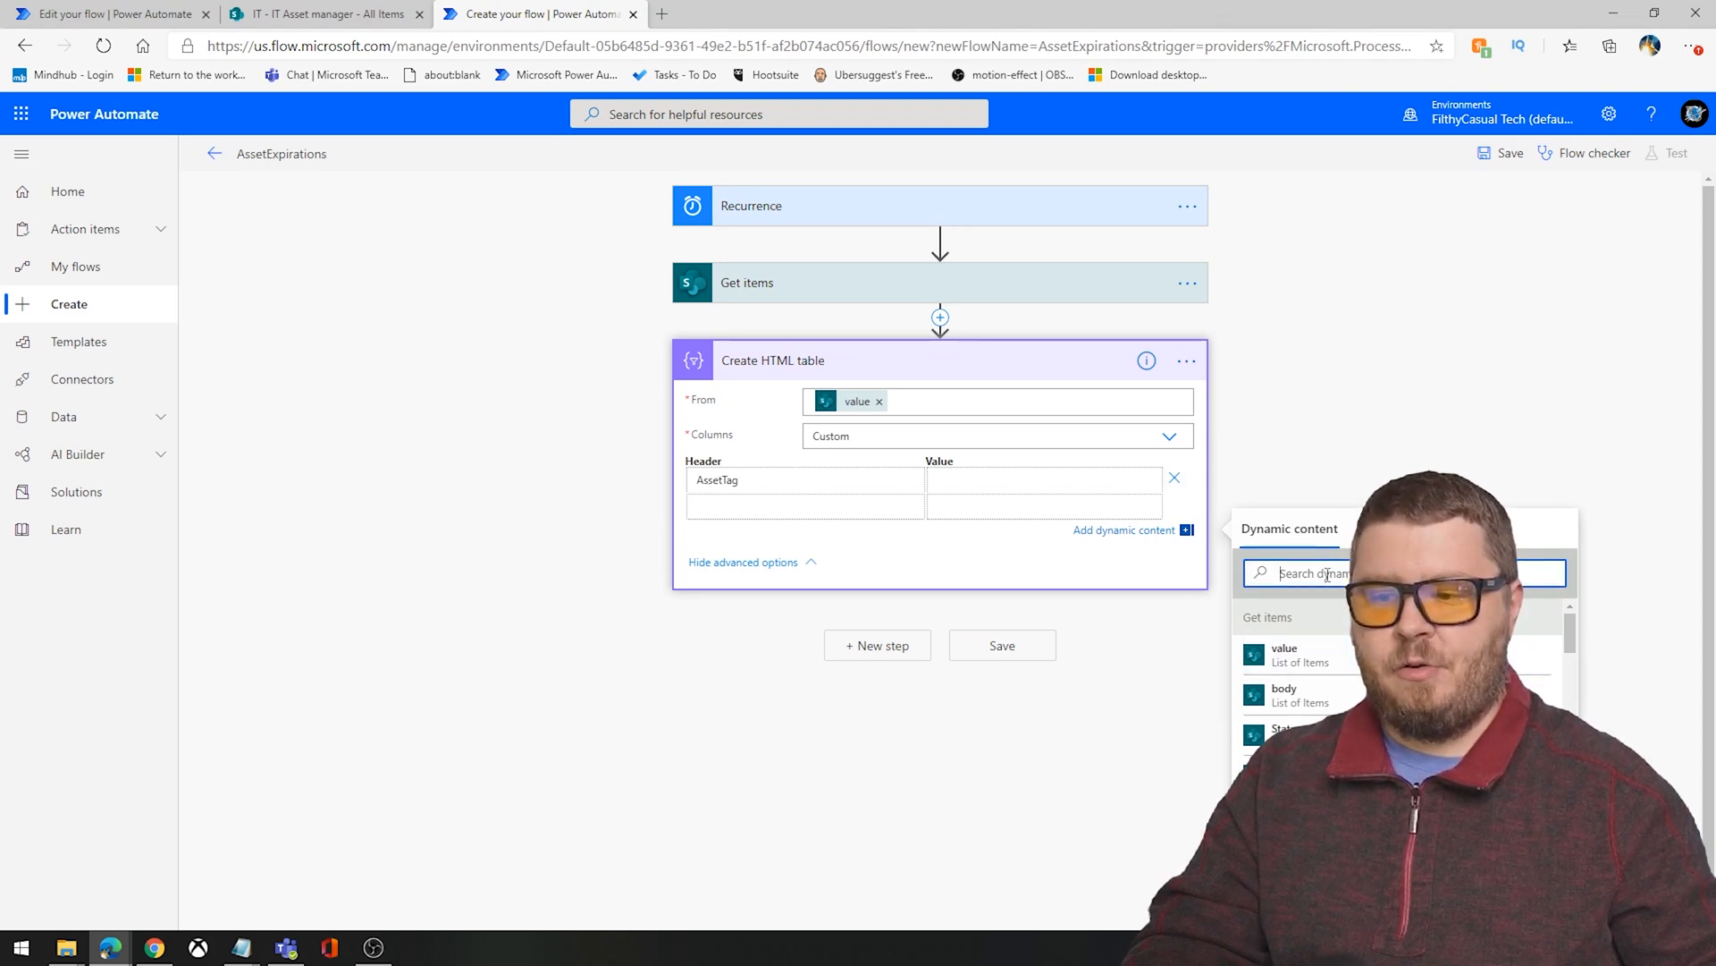
text(title)
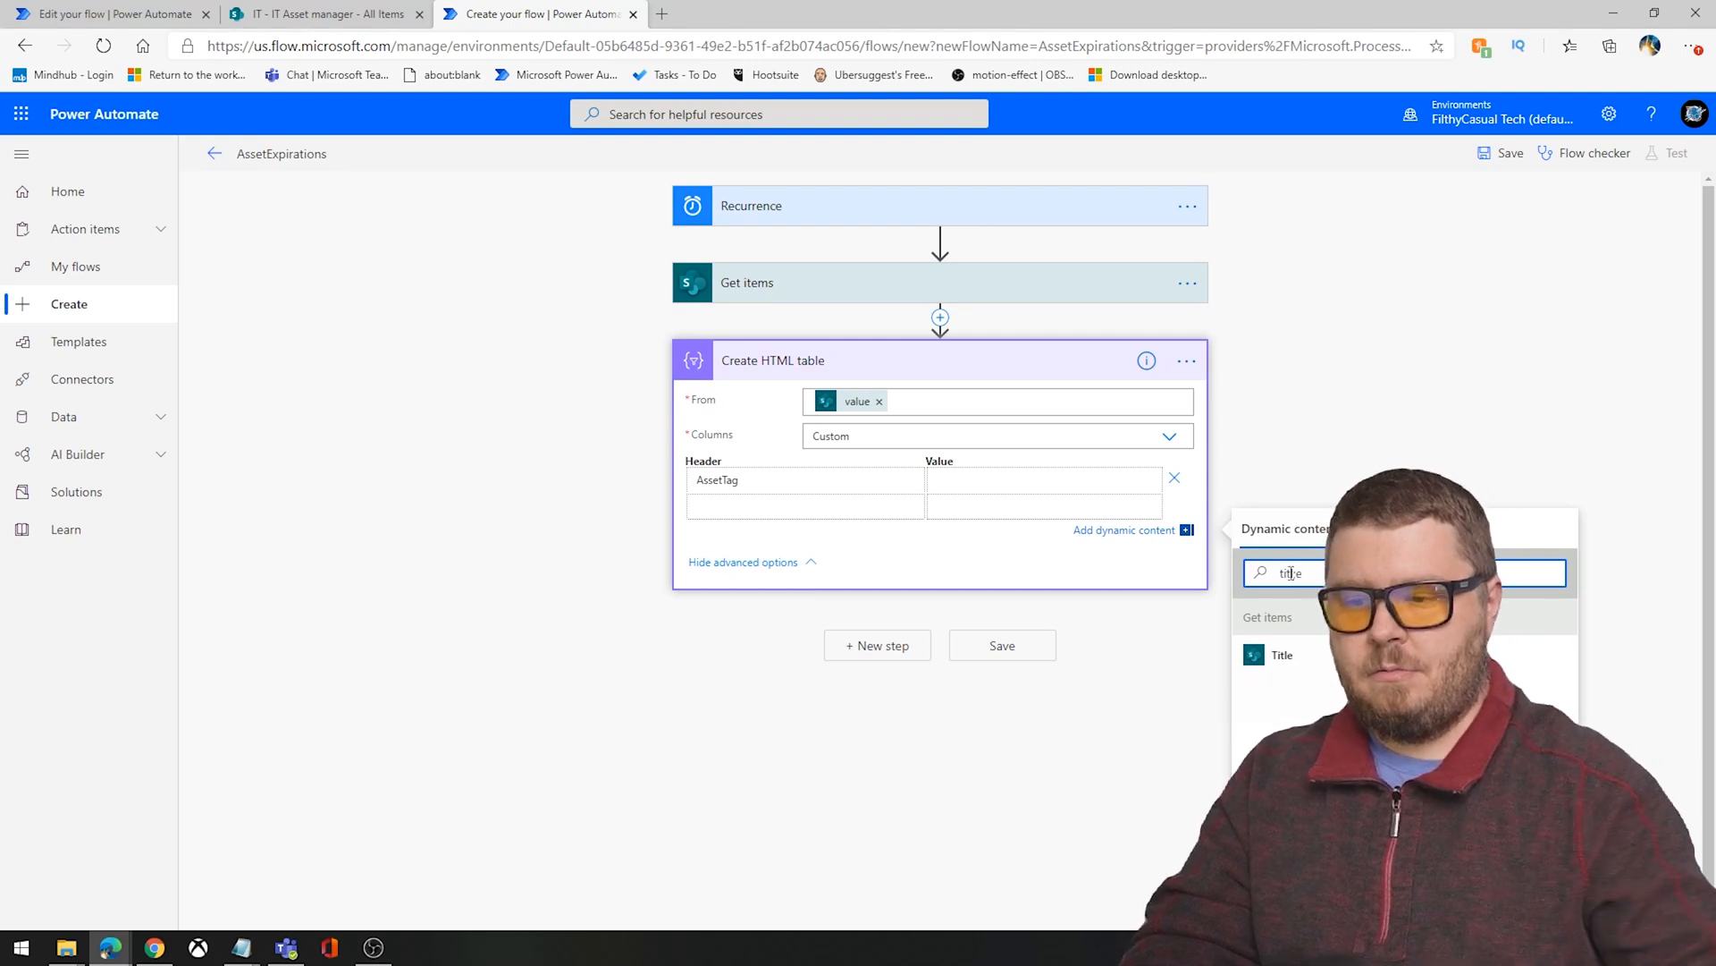
click(1282, 655)
Step: Add a Status column to the HTML table with the Get items Status Value field as its value
click(847, 513)
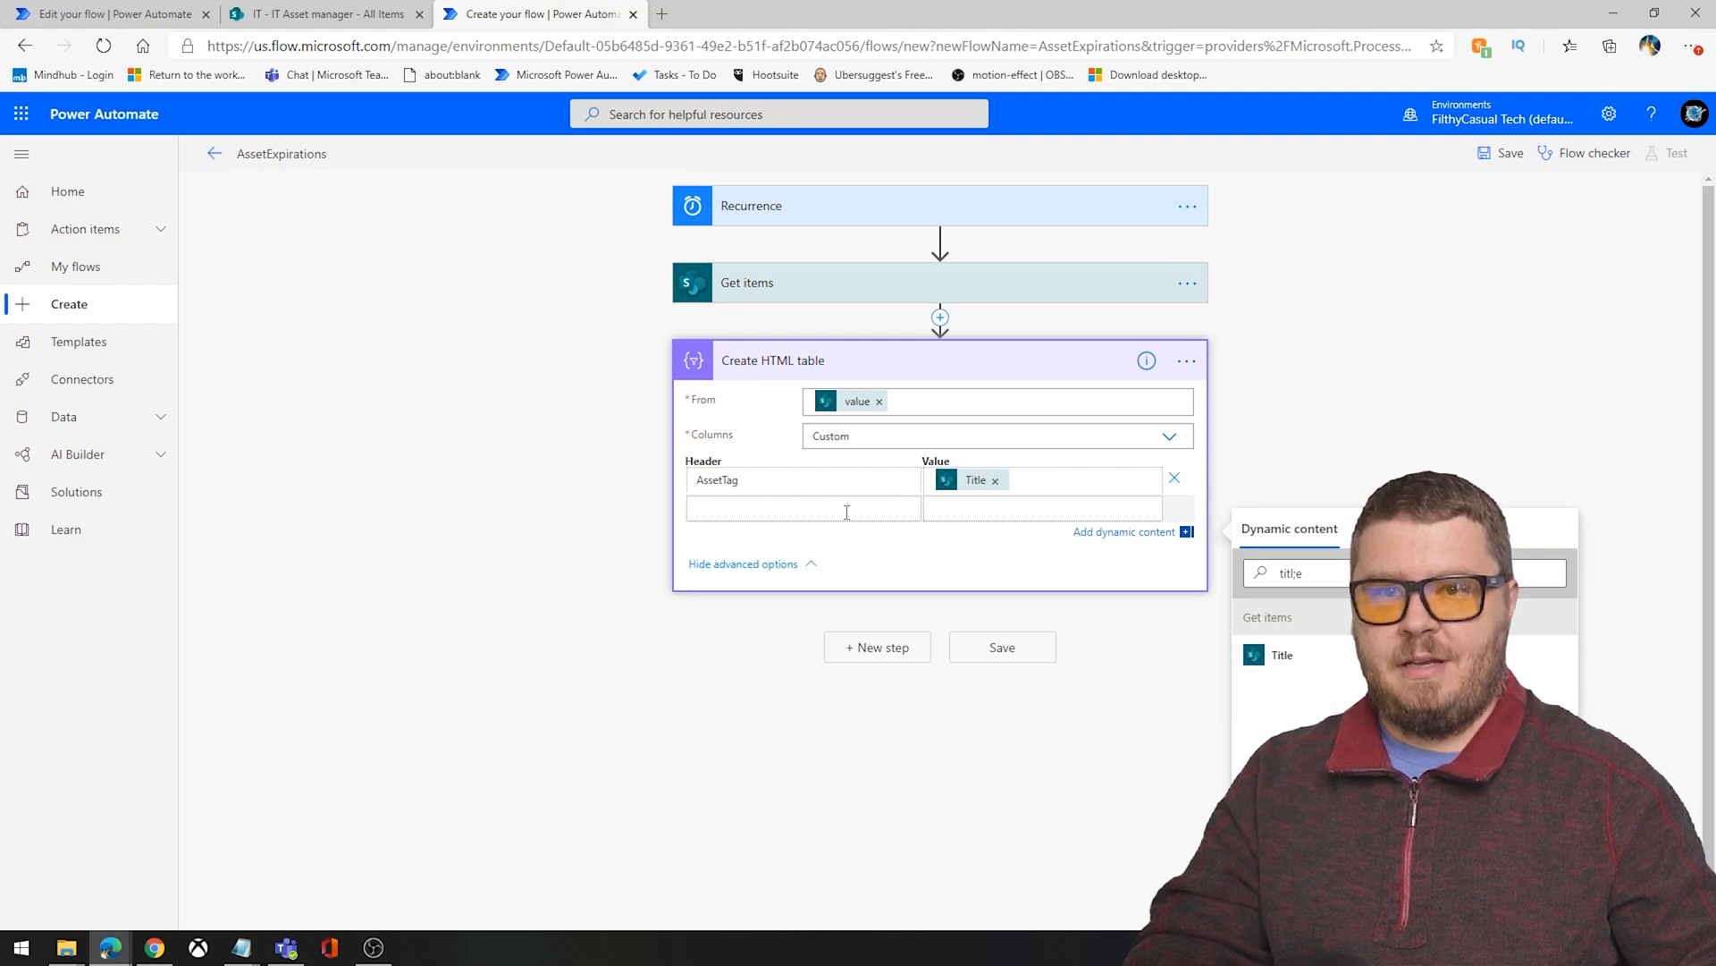
text(Status)
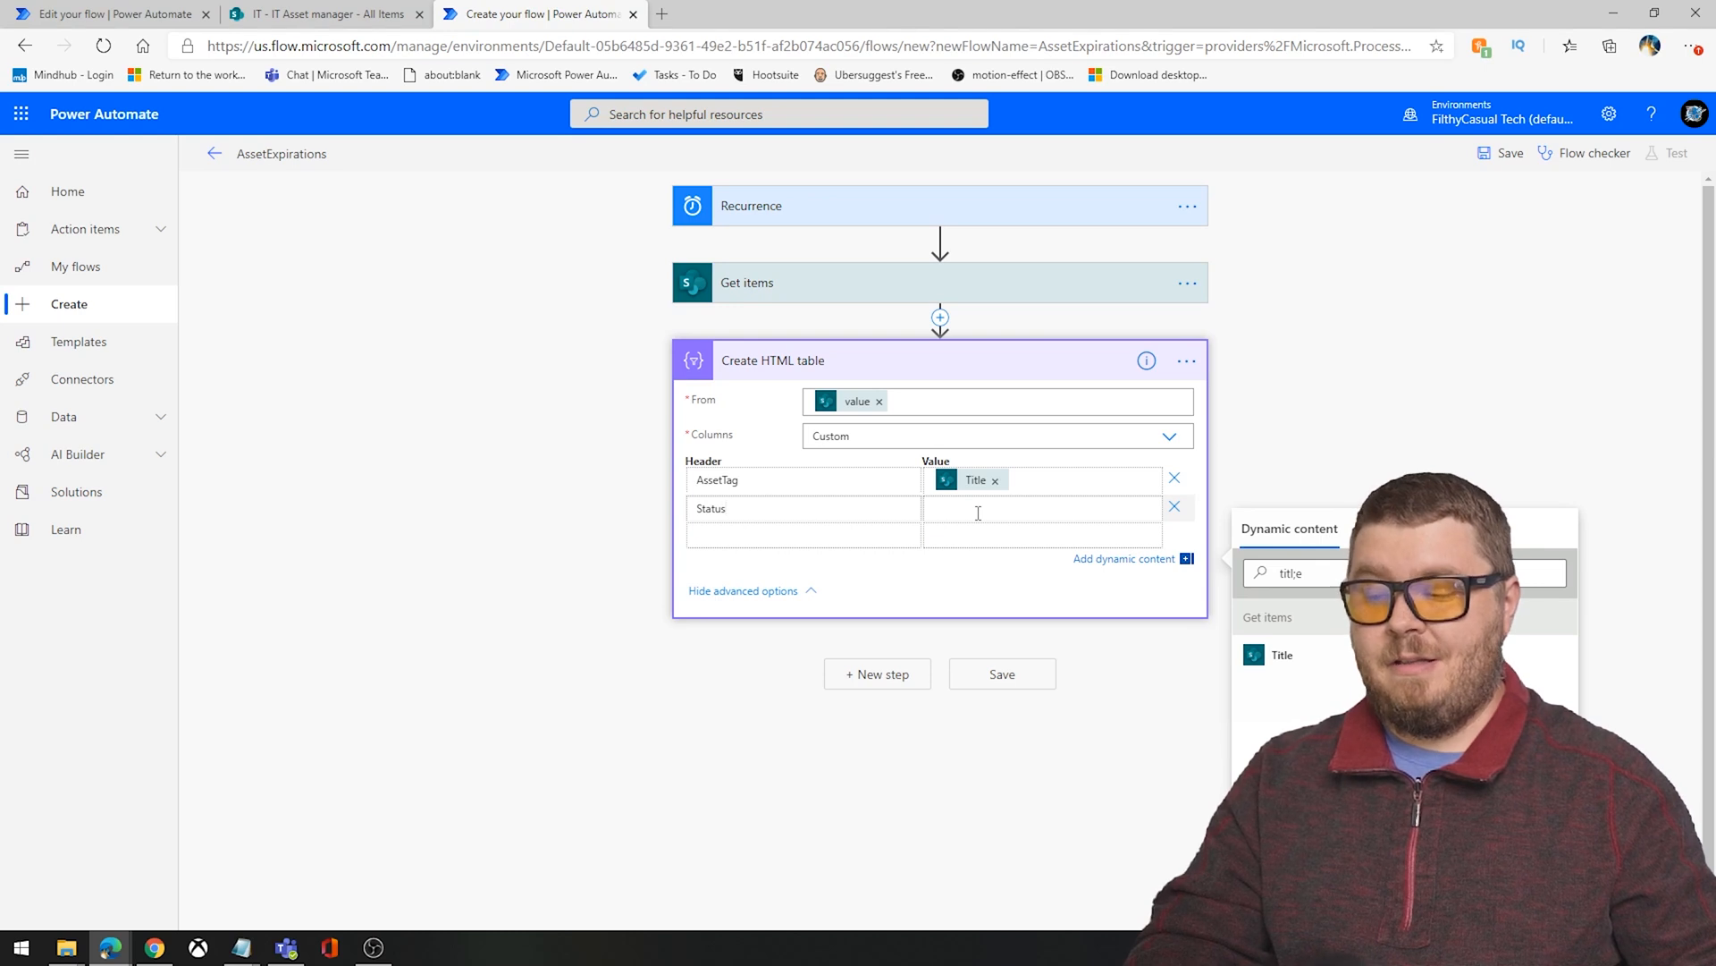
click(327, 13)
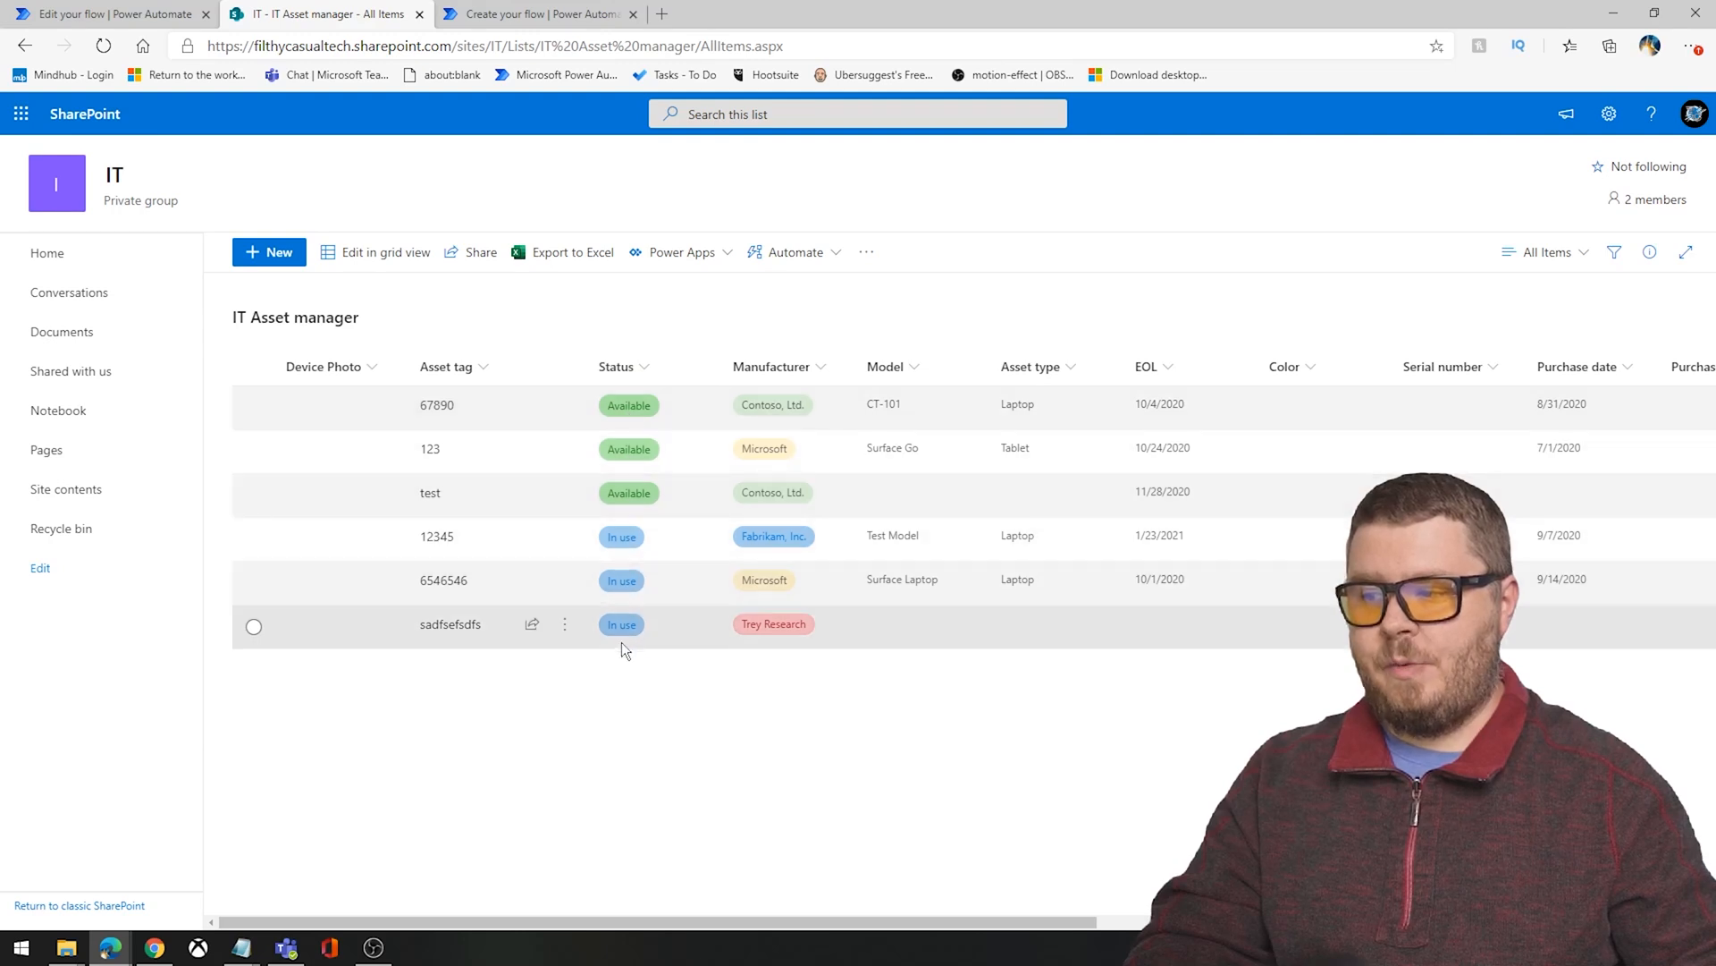
click(545, 13)
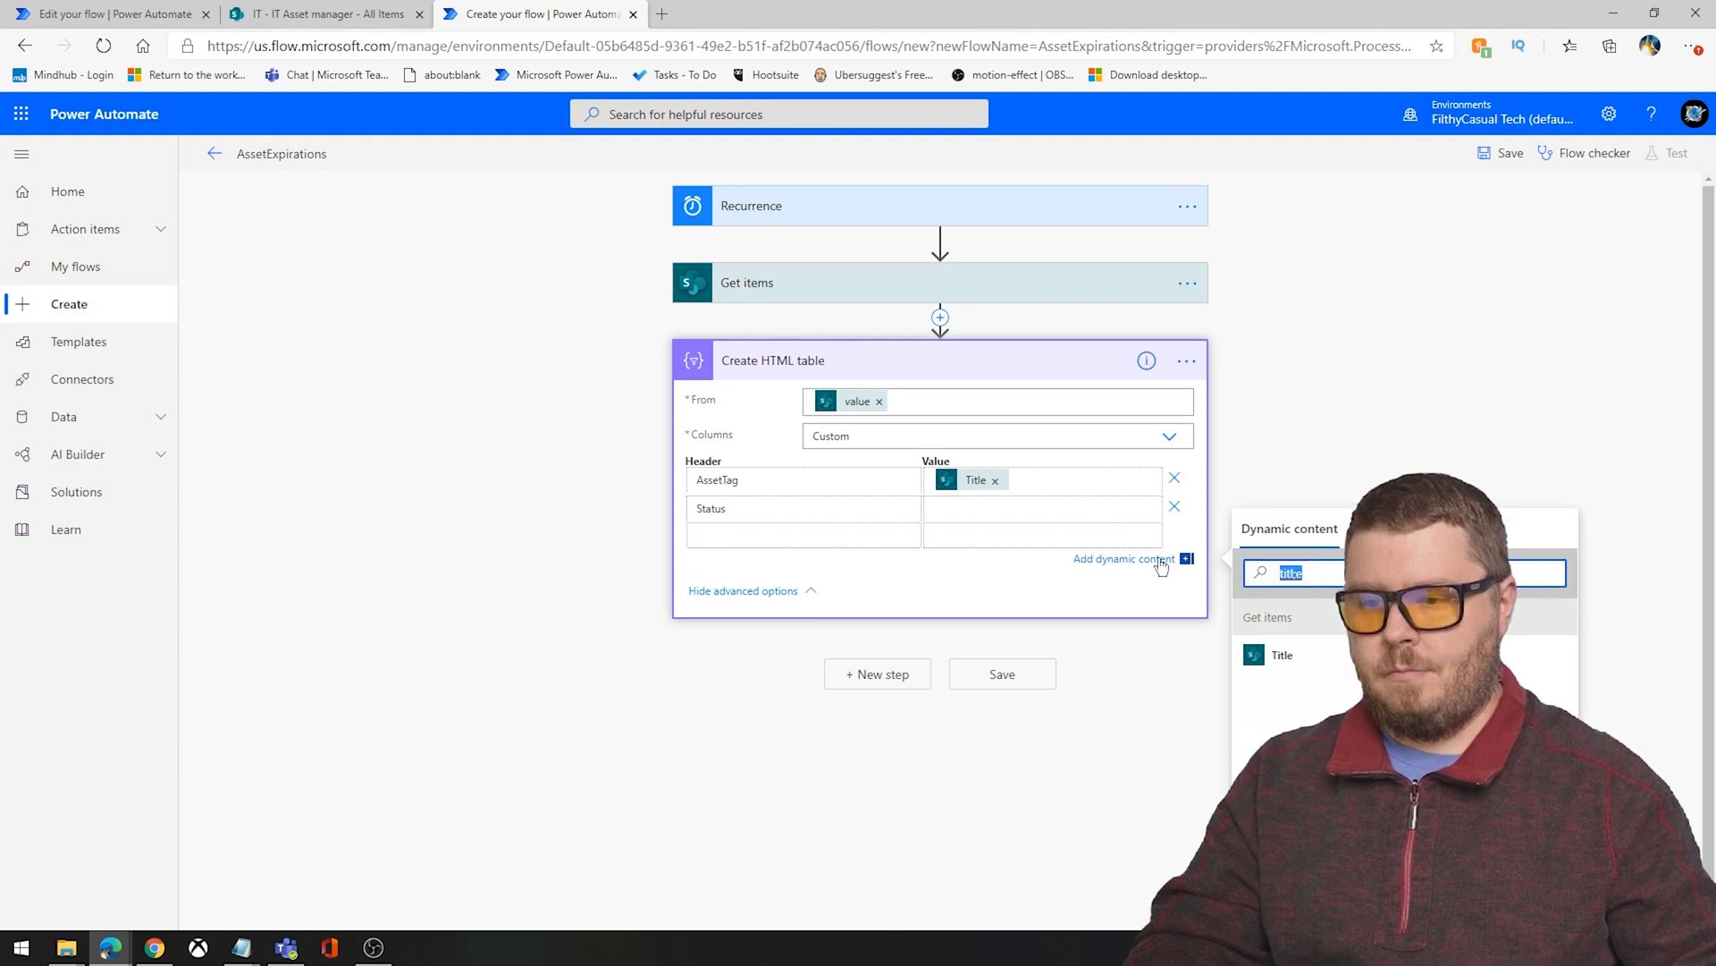
text(status)
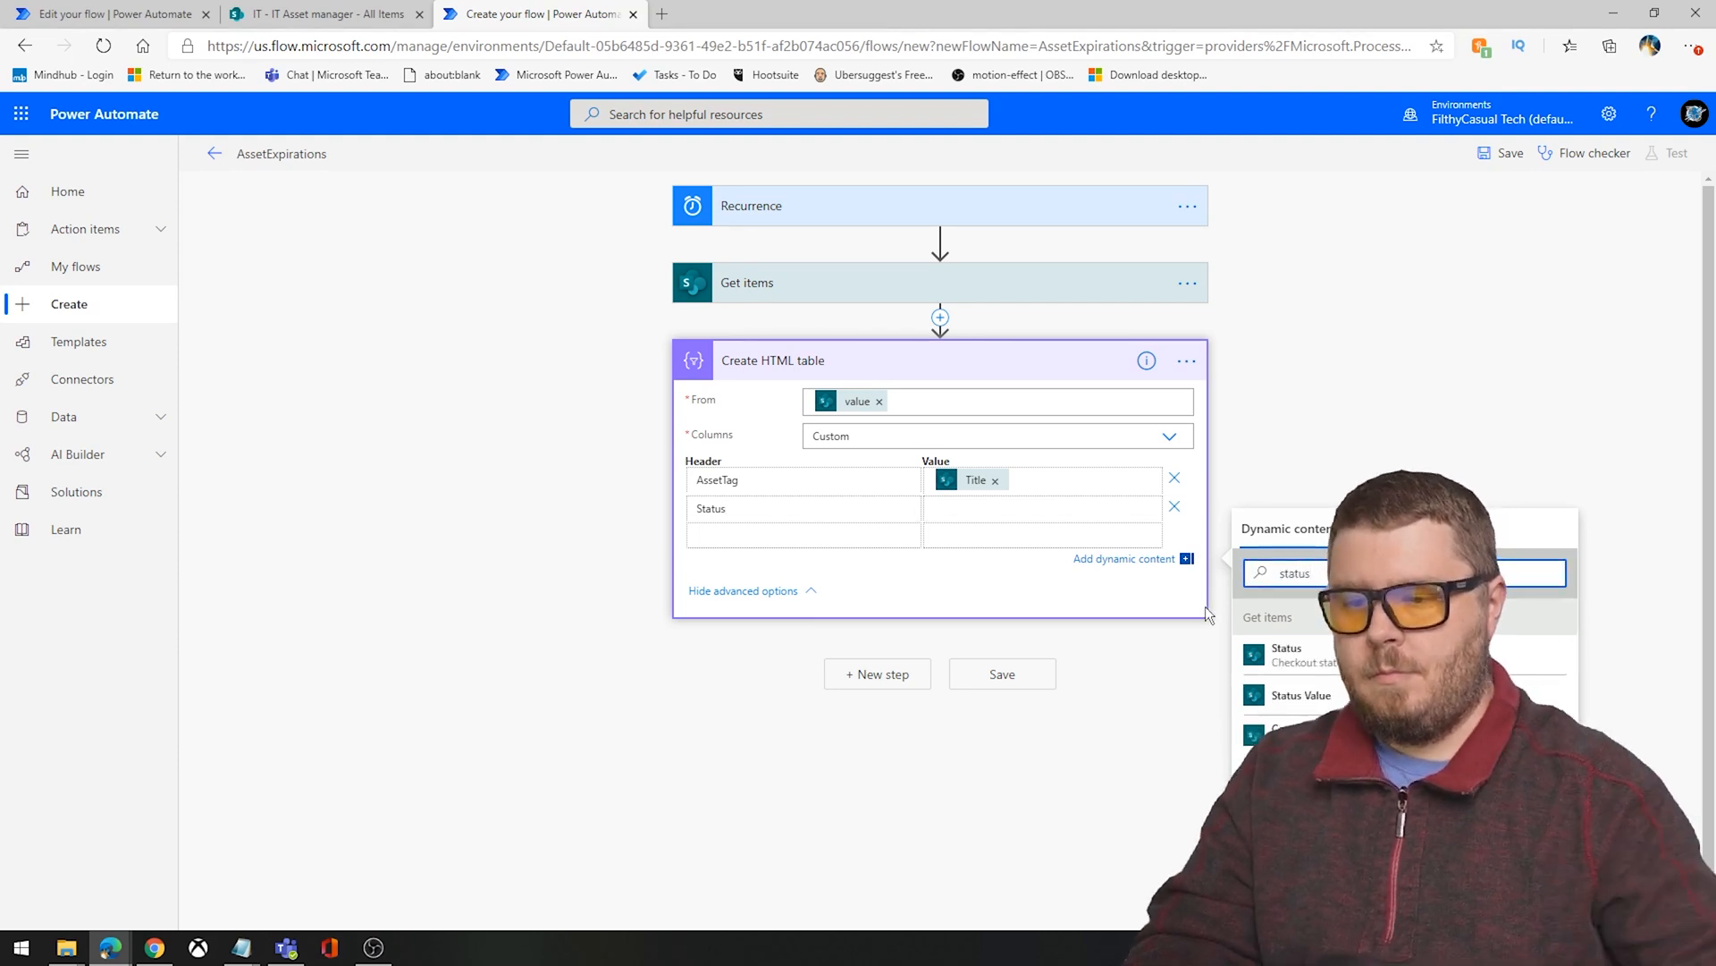
click(1278, 702)
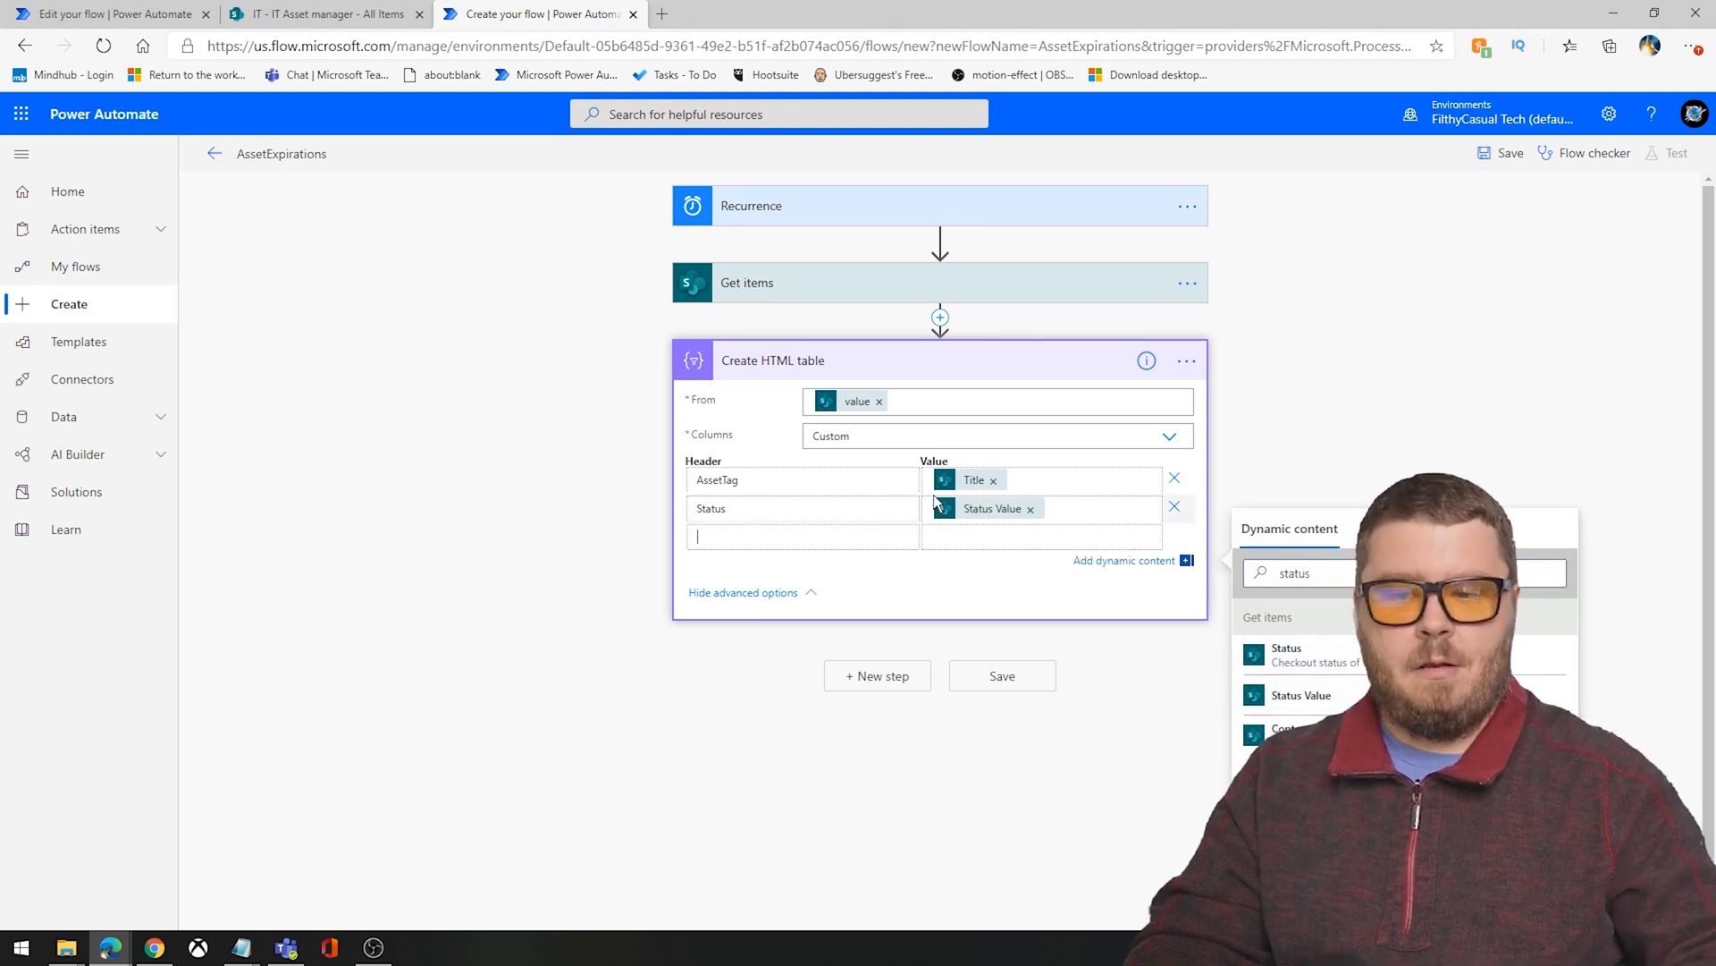
Step: Add a CurrentOwner column to the HTML table, using the third Current owner field from Get items as its value
text(Curren)
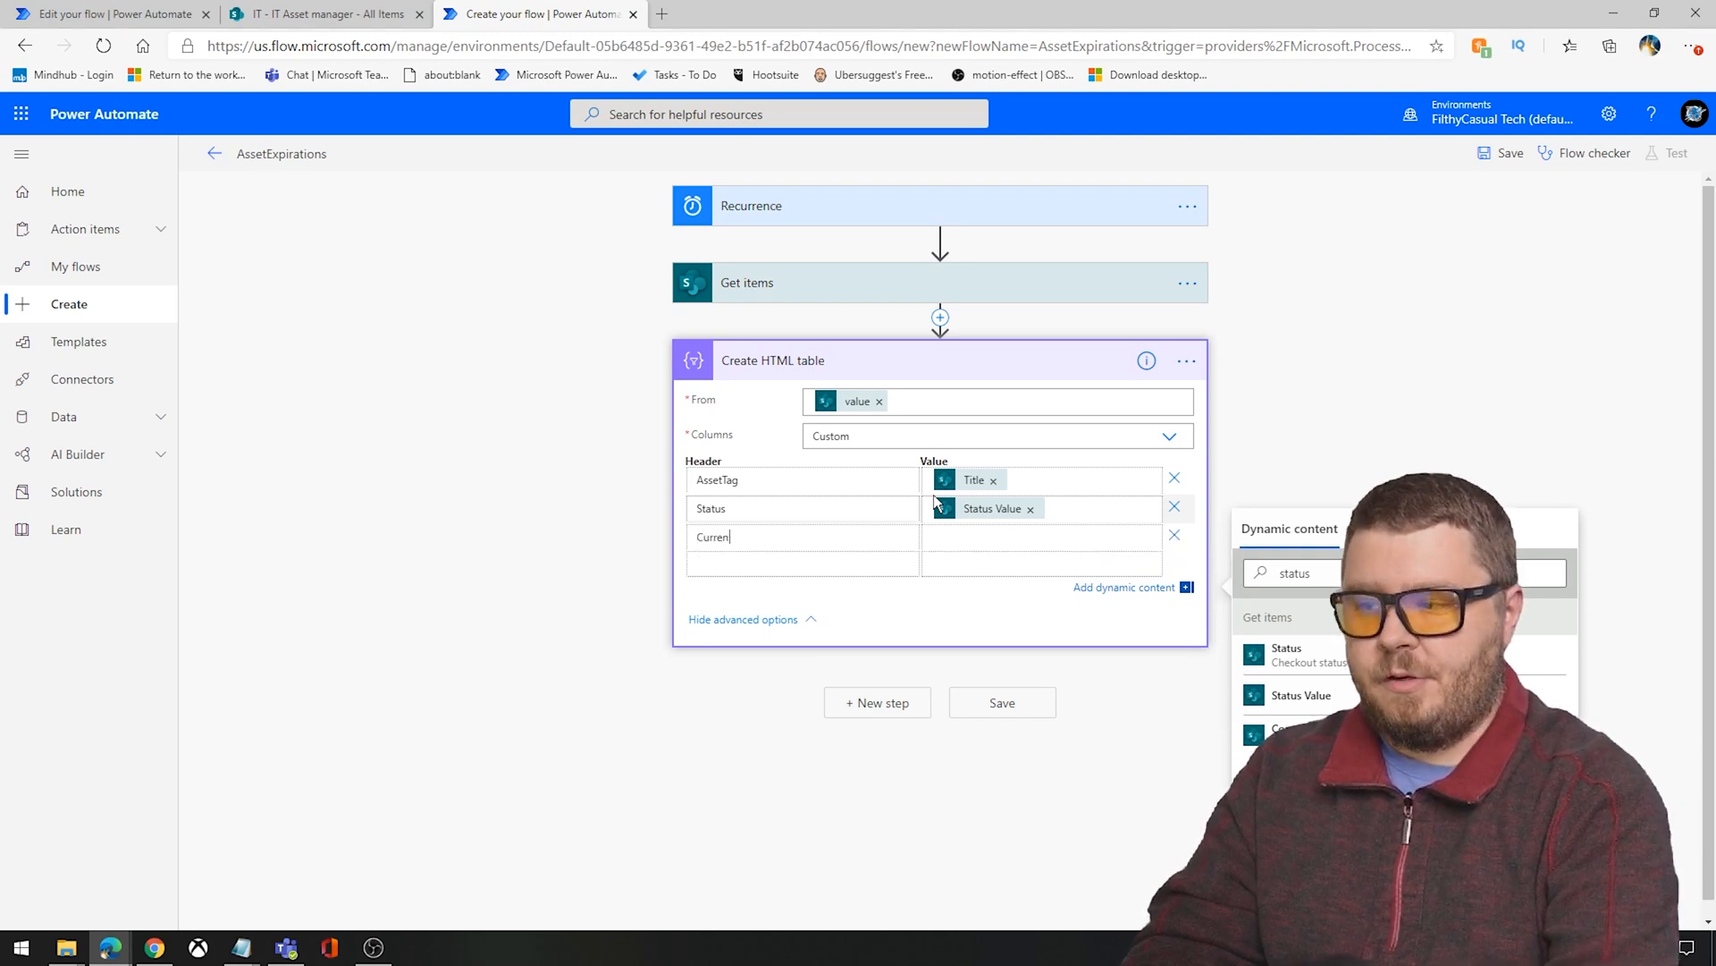
text(tOwner)
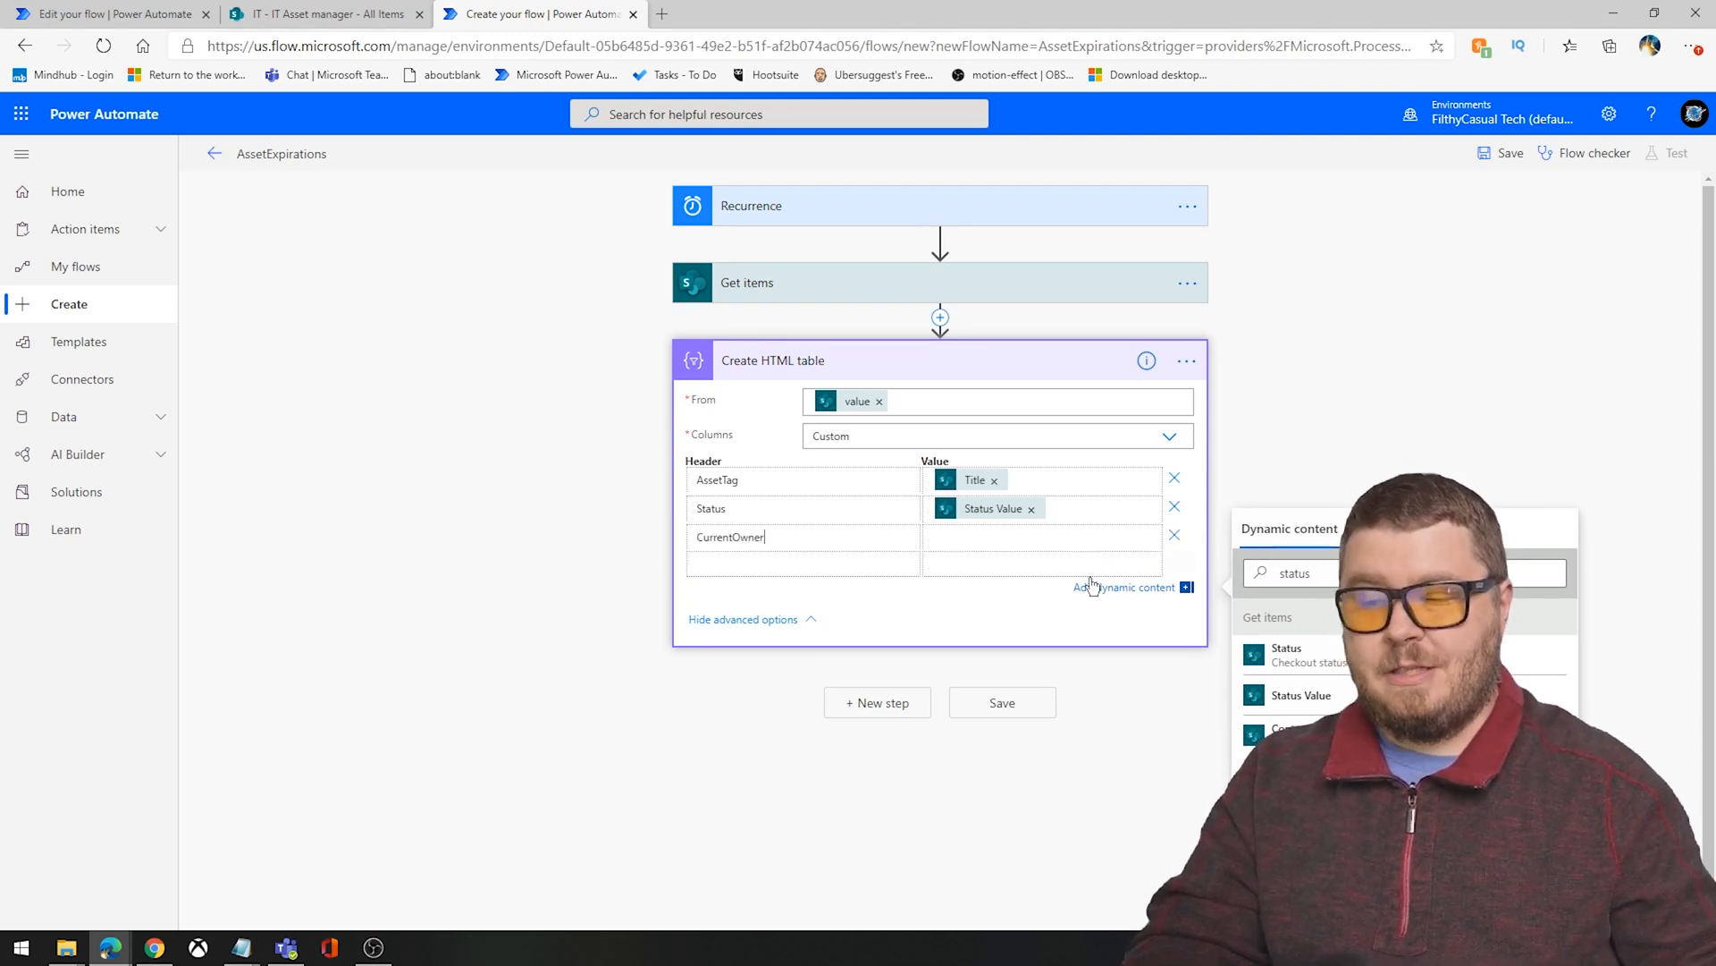
click(1012, 544)
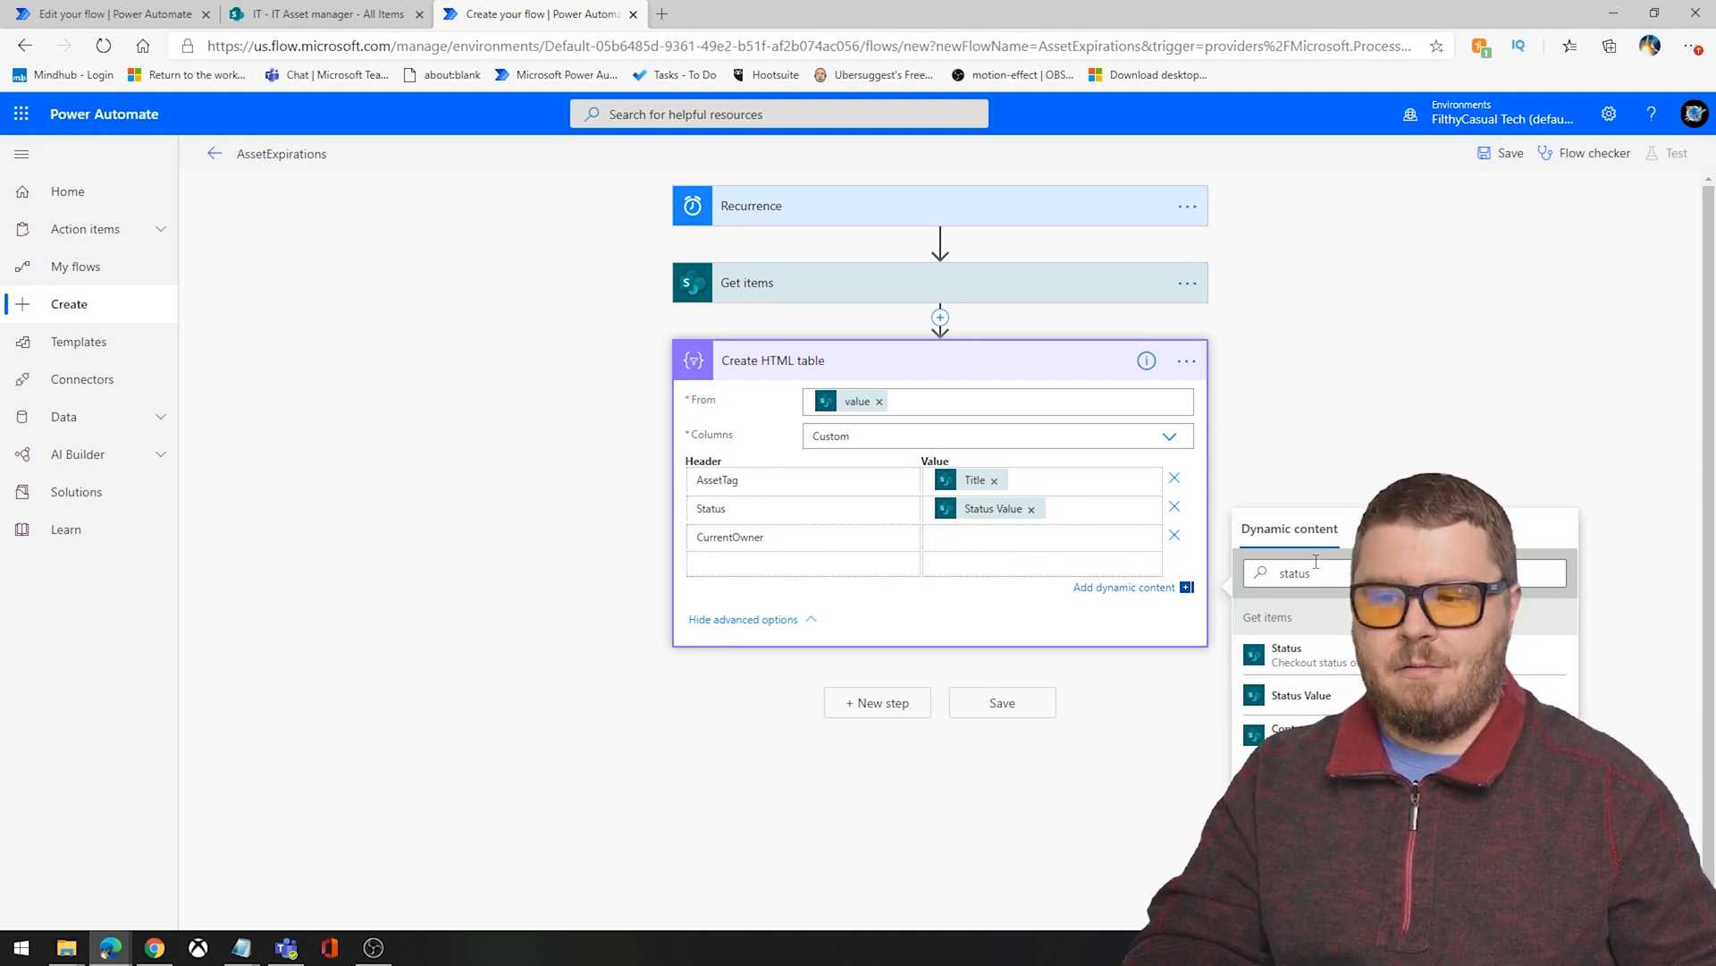
drag(1316, 570, 1202, 570)
text(curr)
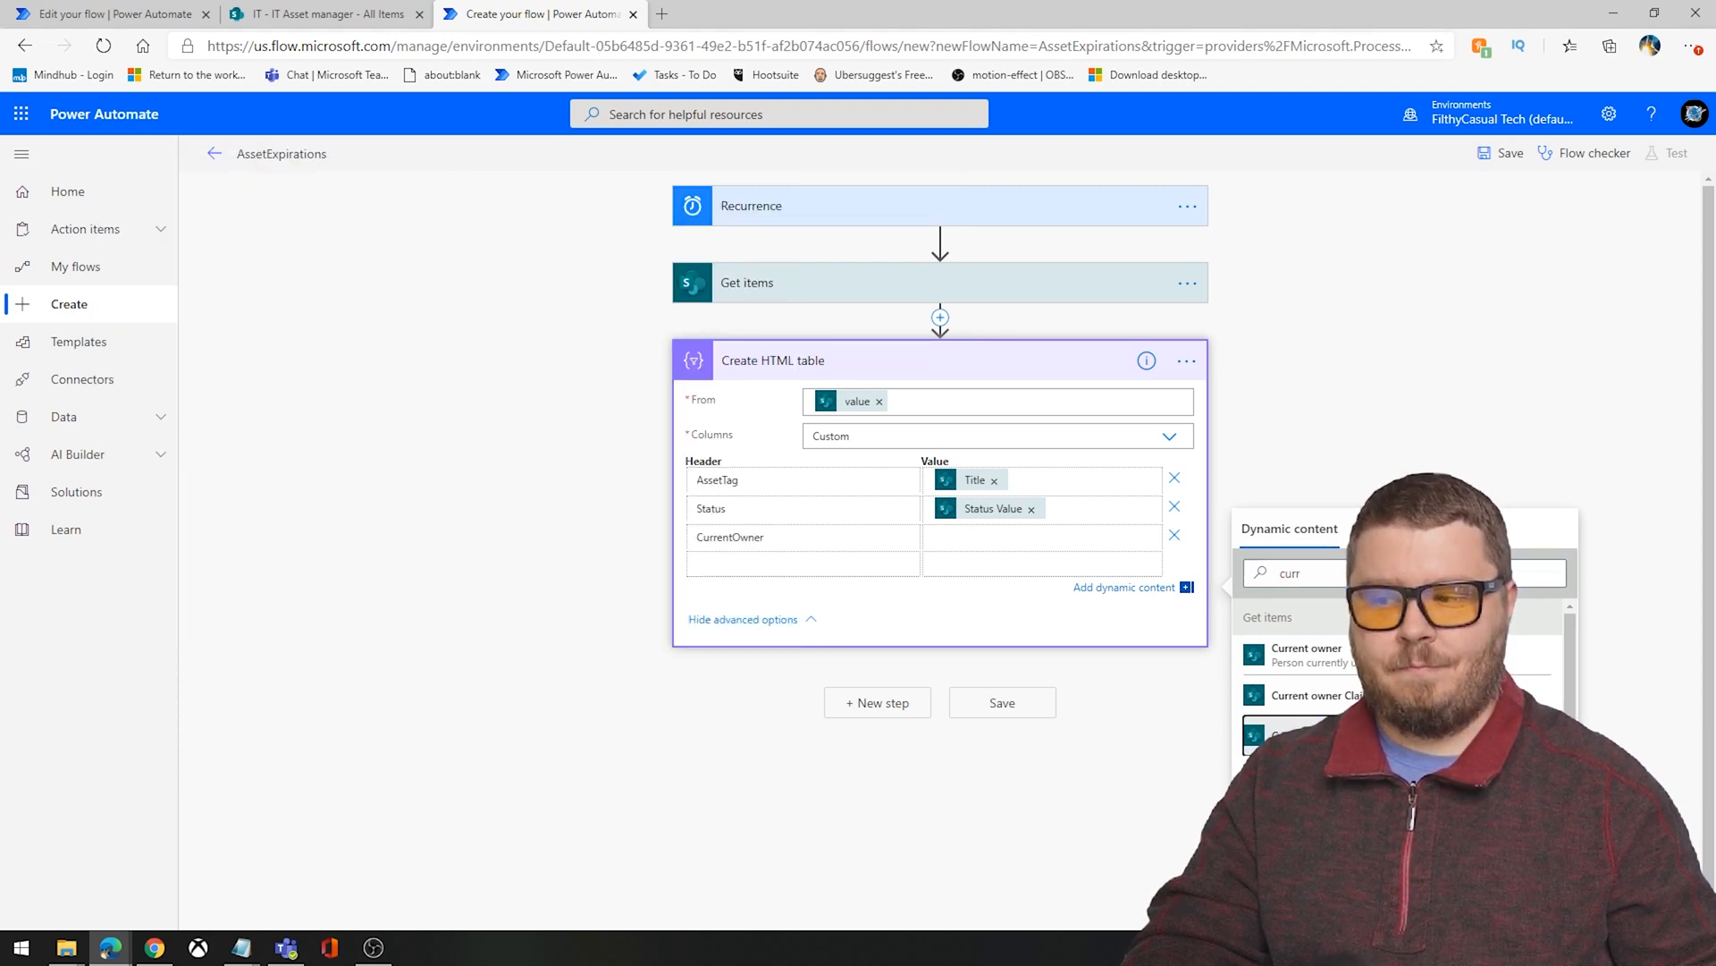
click(1270, 735)
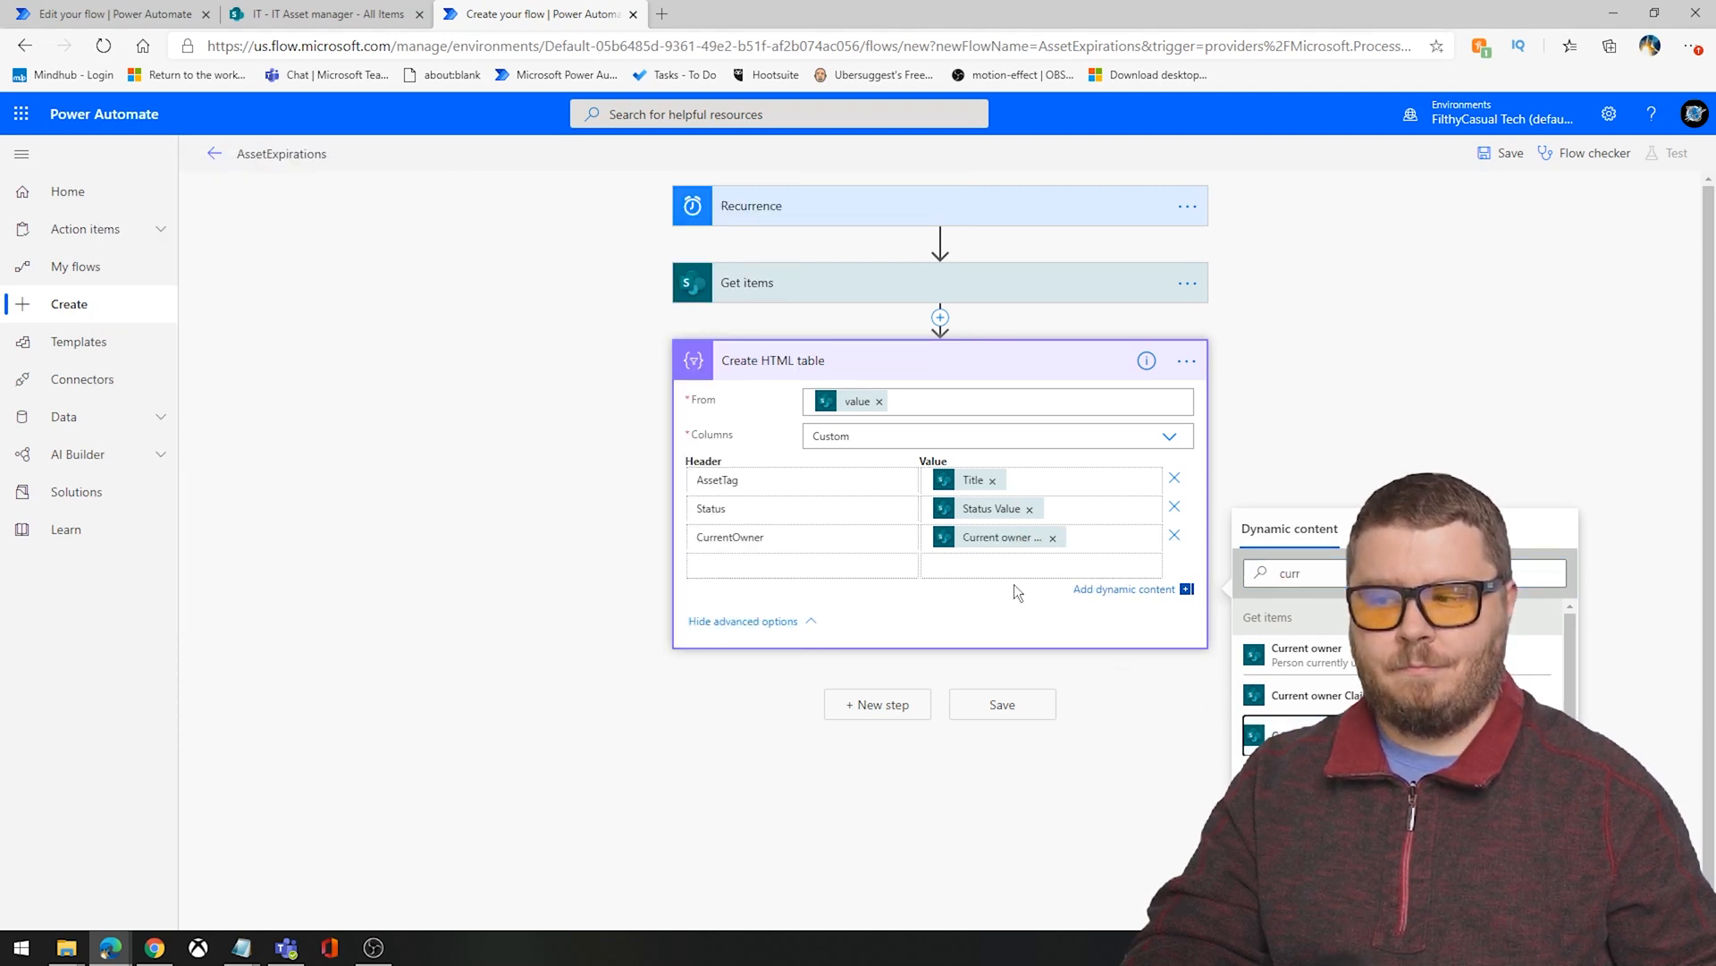
Step: Add an EOL column to the HTML table with the Get items EOL field as its value
click(786, 565)
text(EOL)
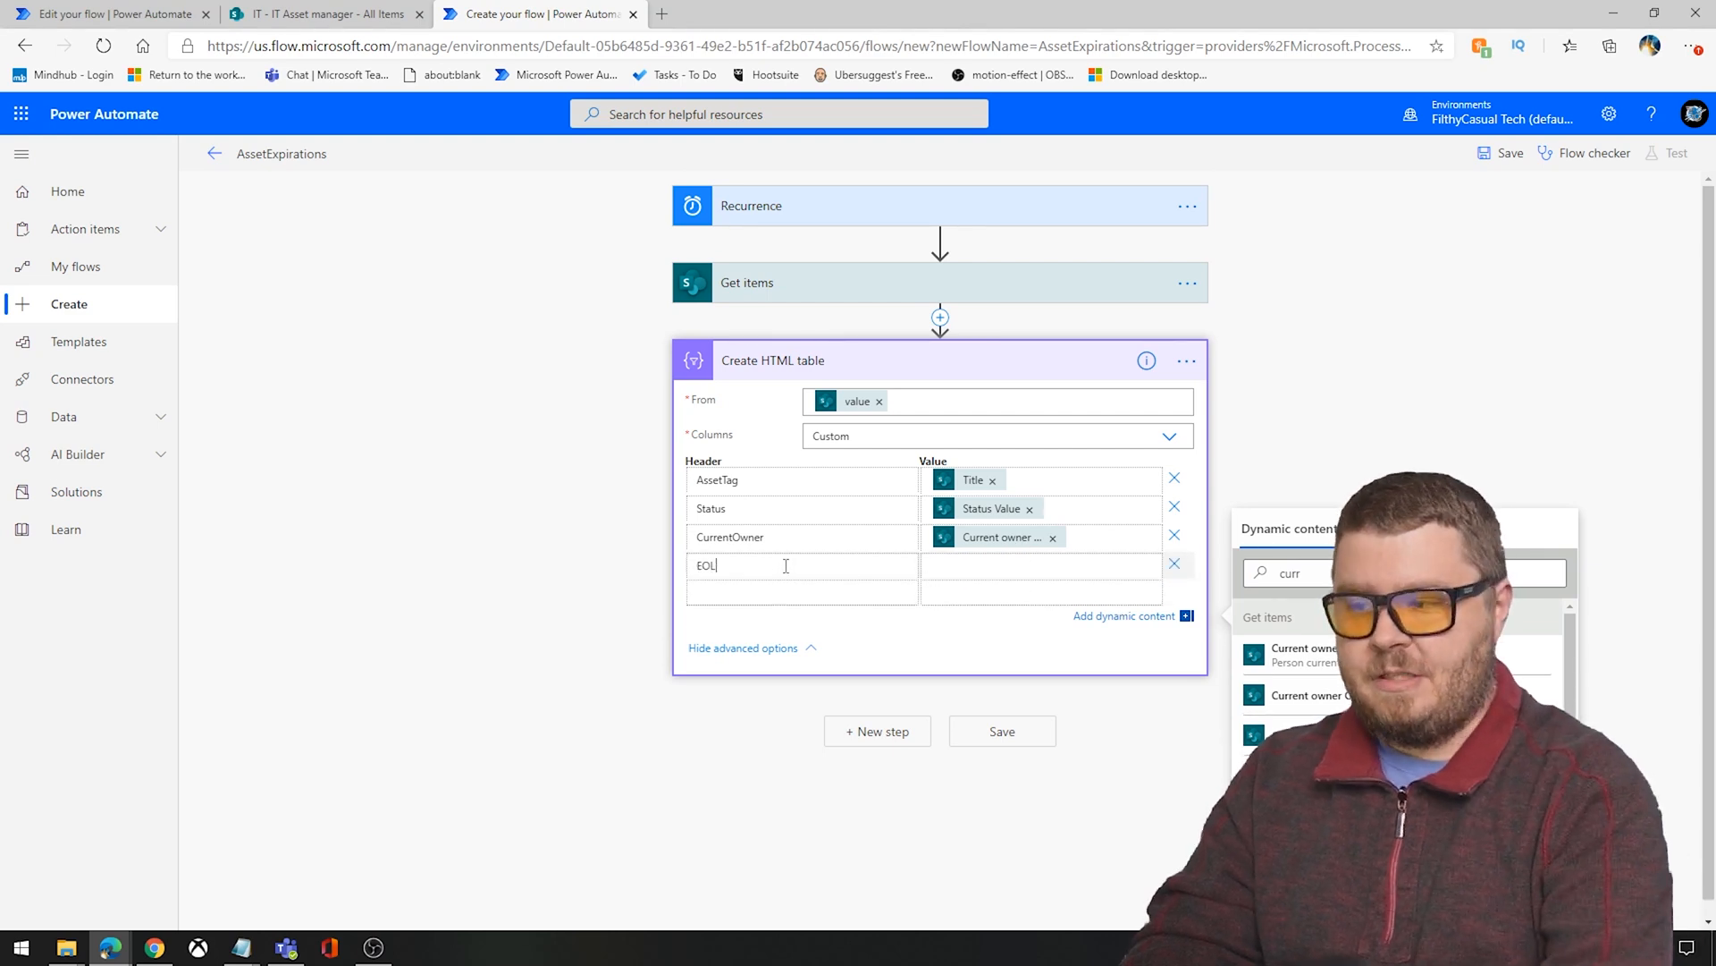
click(952, 565)
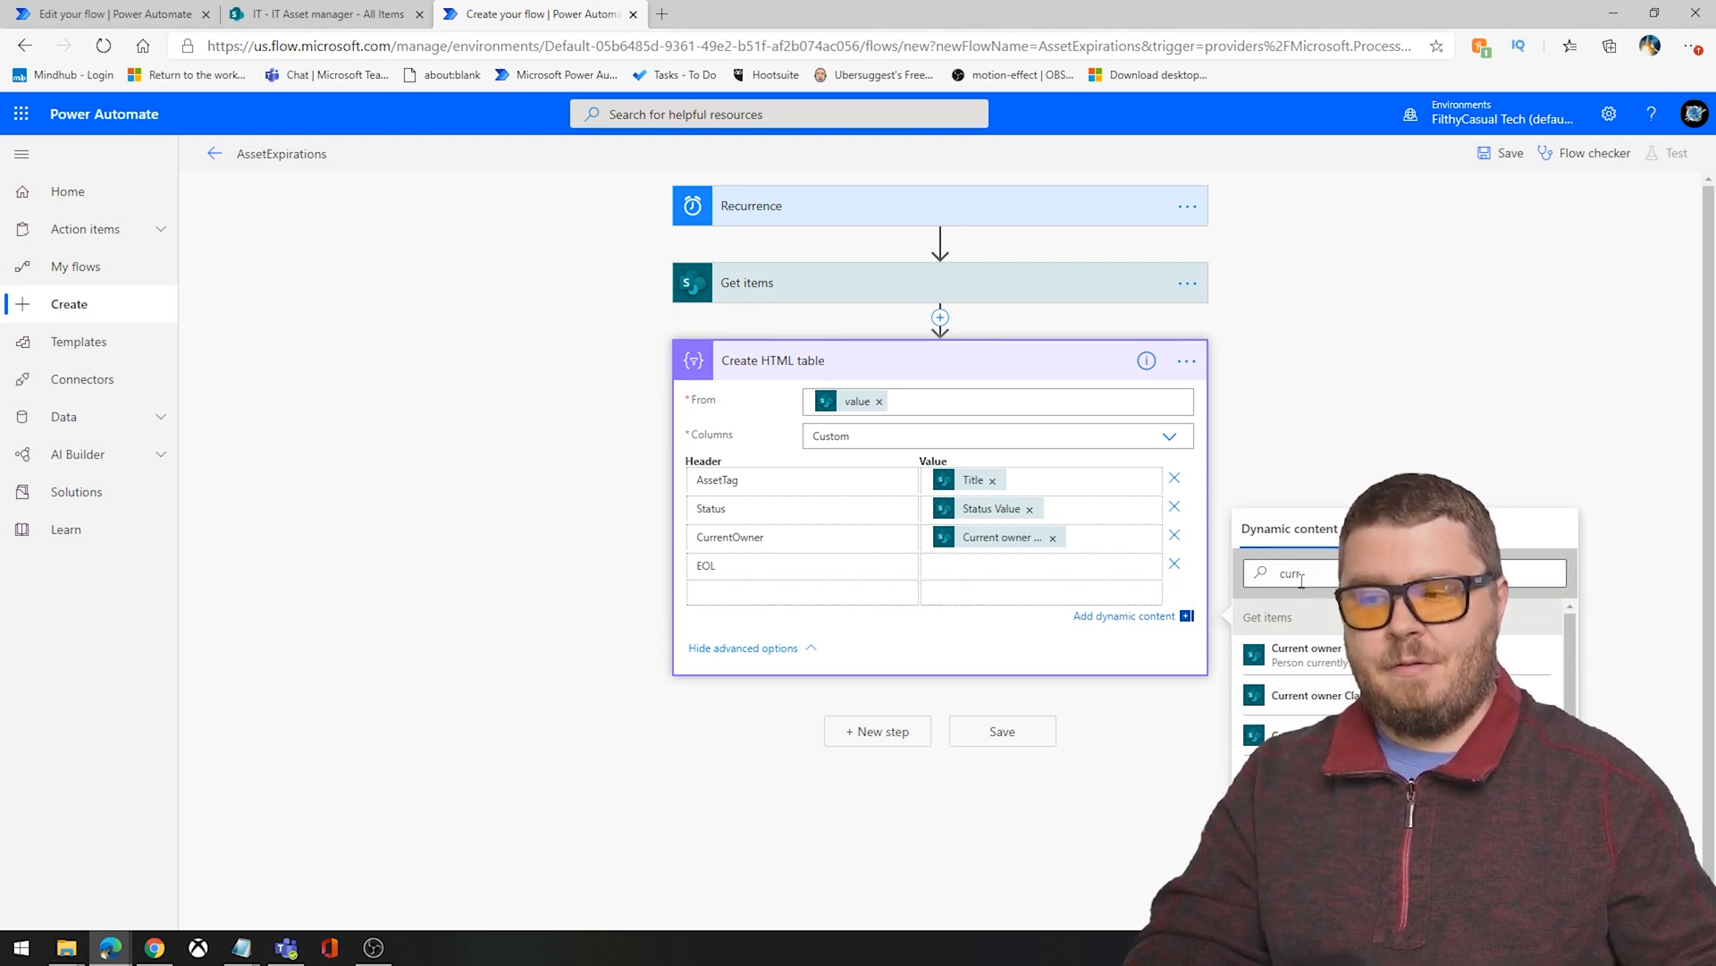
drag(1325, 573, 1173, 570)
key(BackSpace)
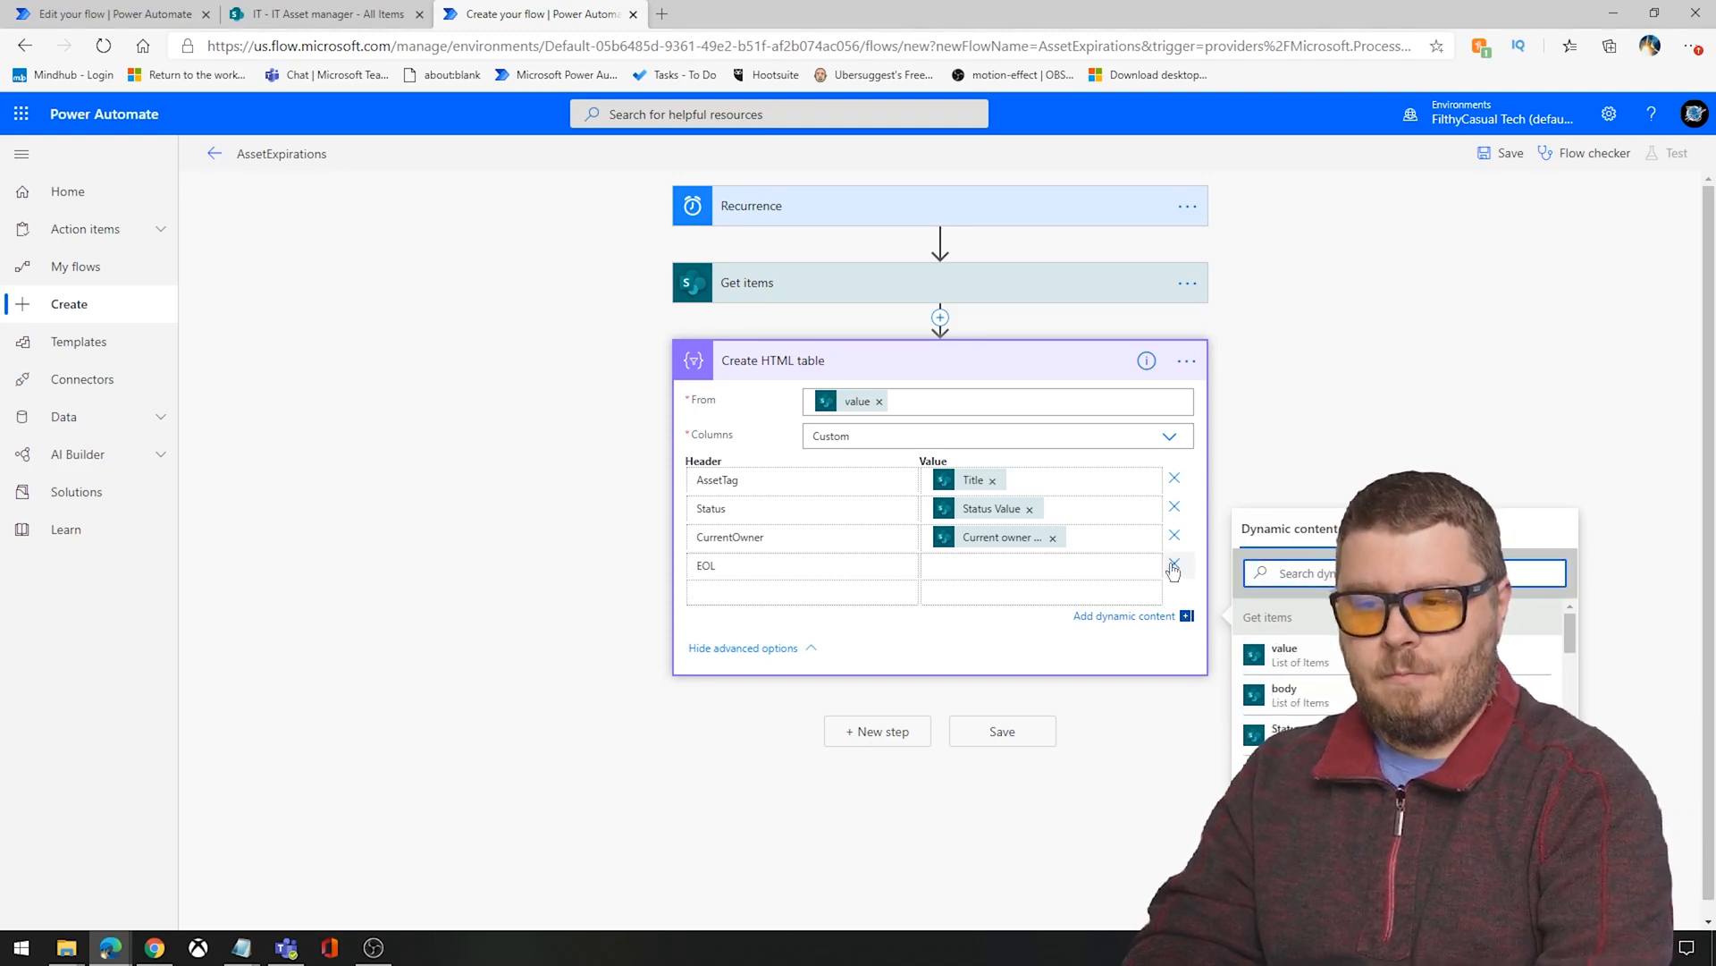
text(eil)
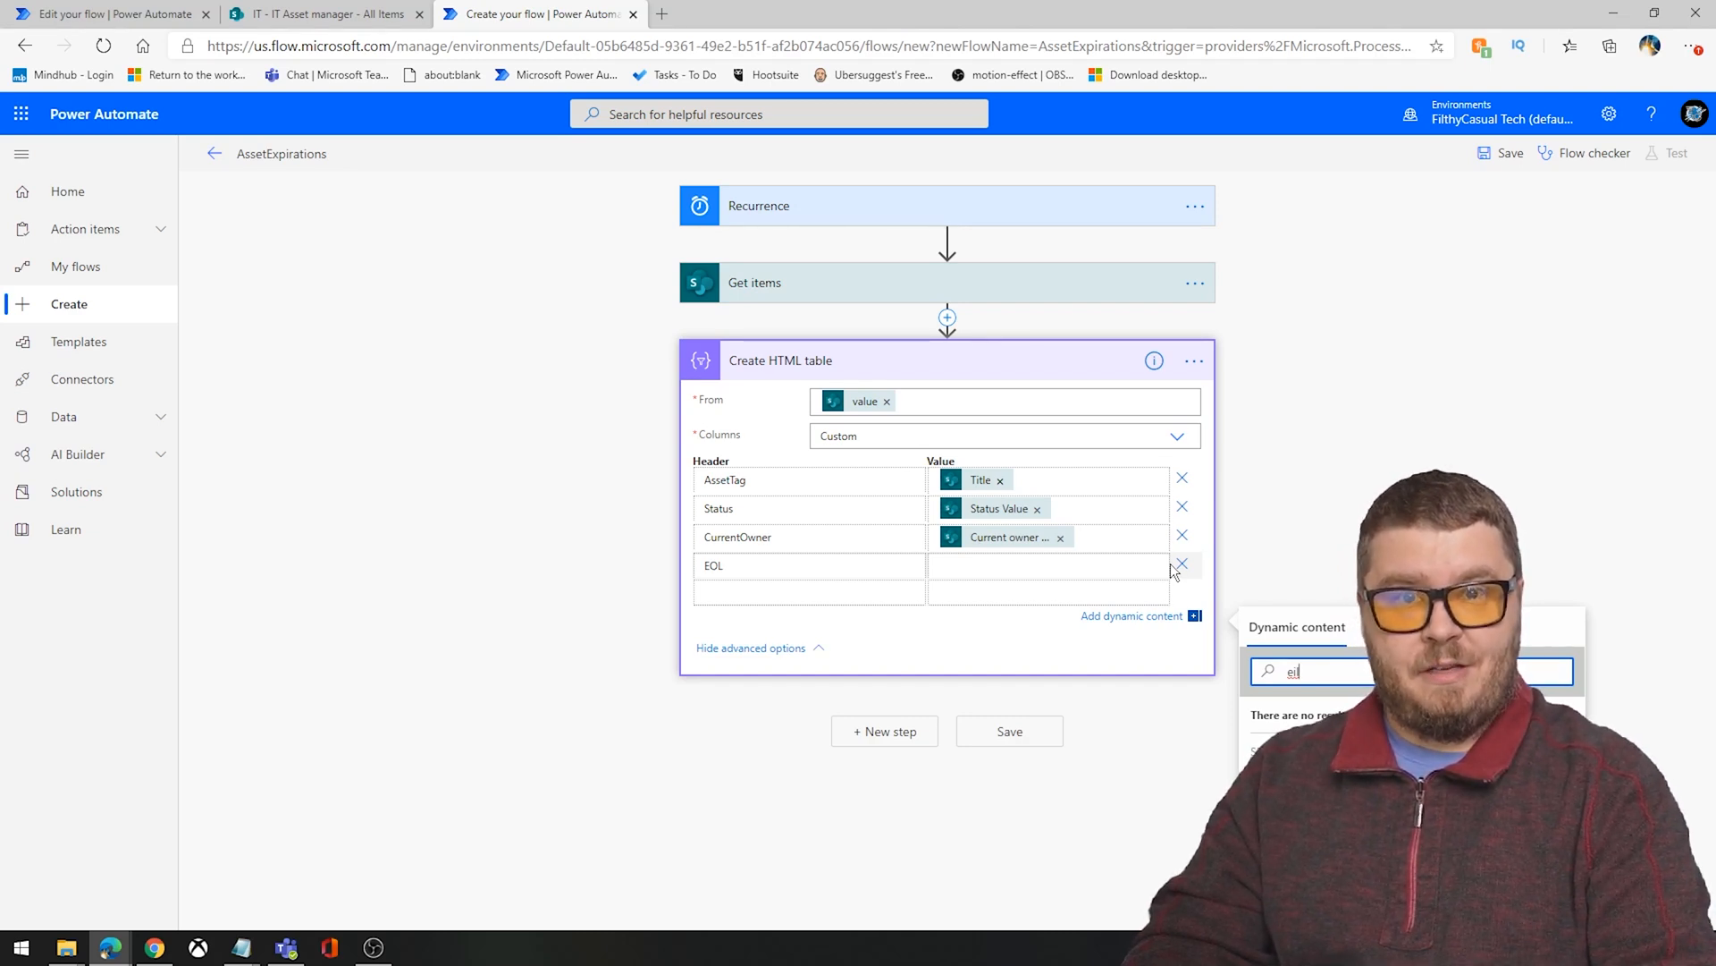
key(ctrl+a)
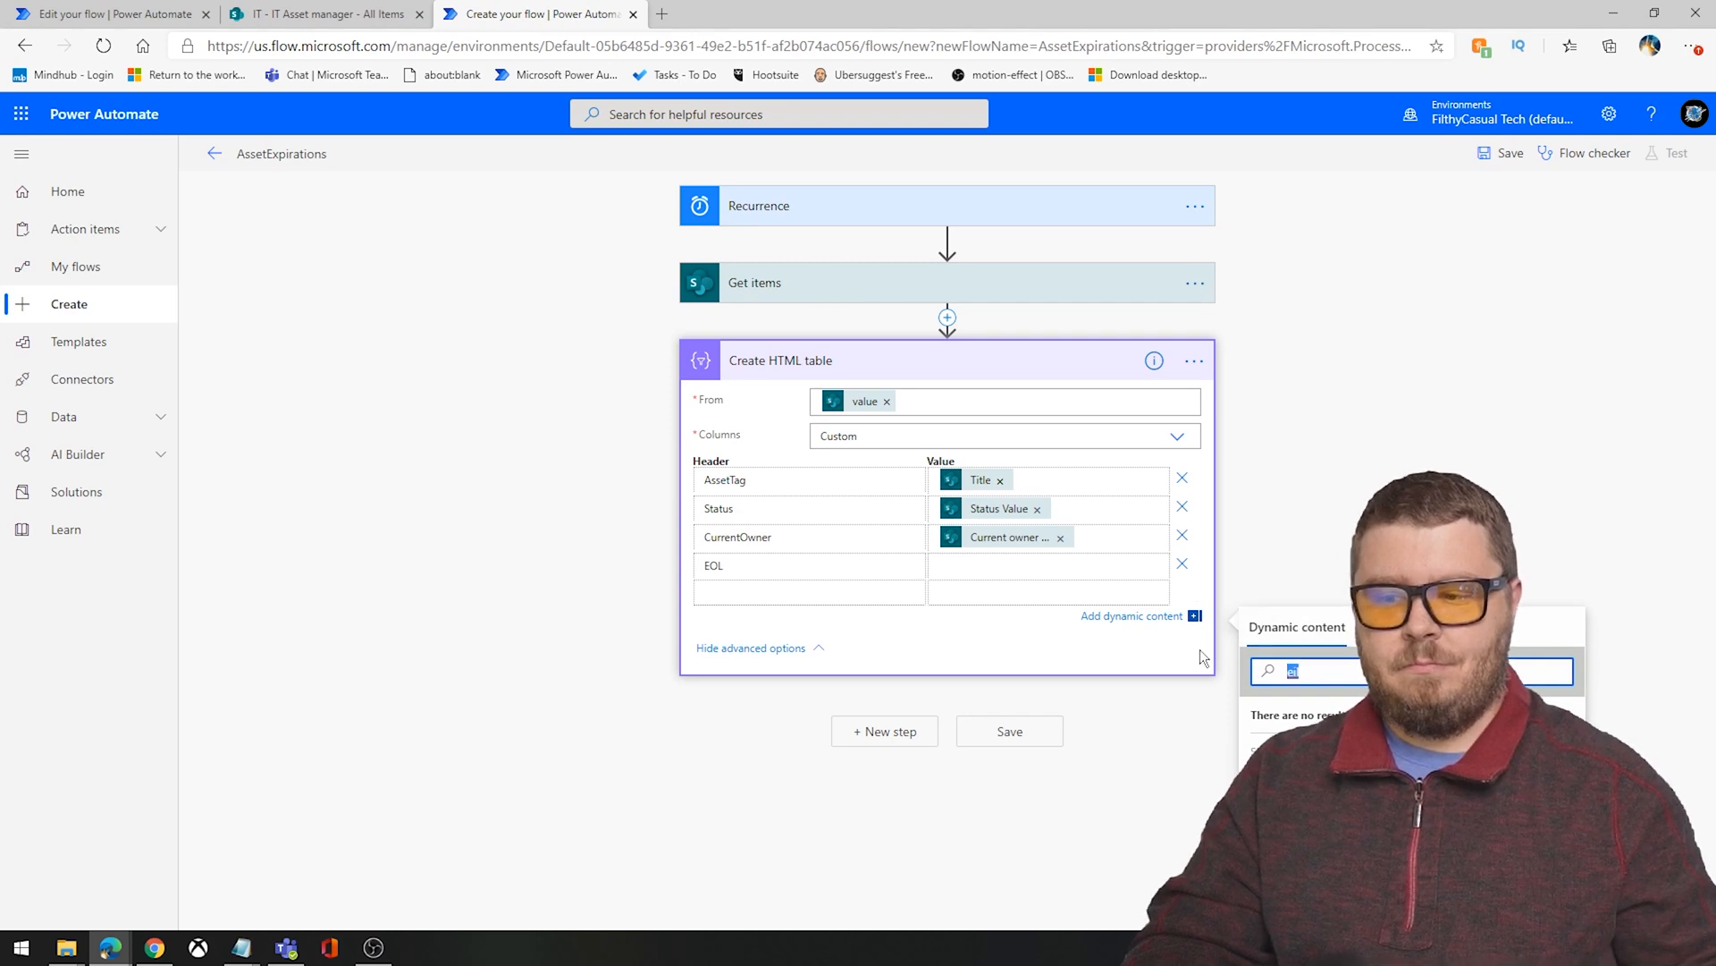
text(eol)
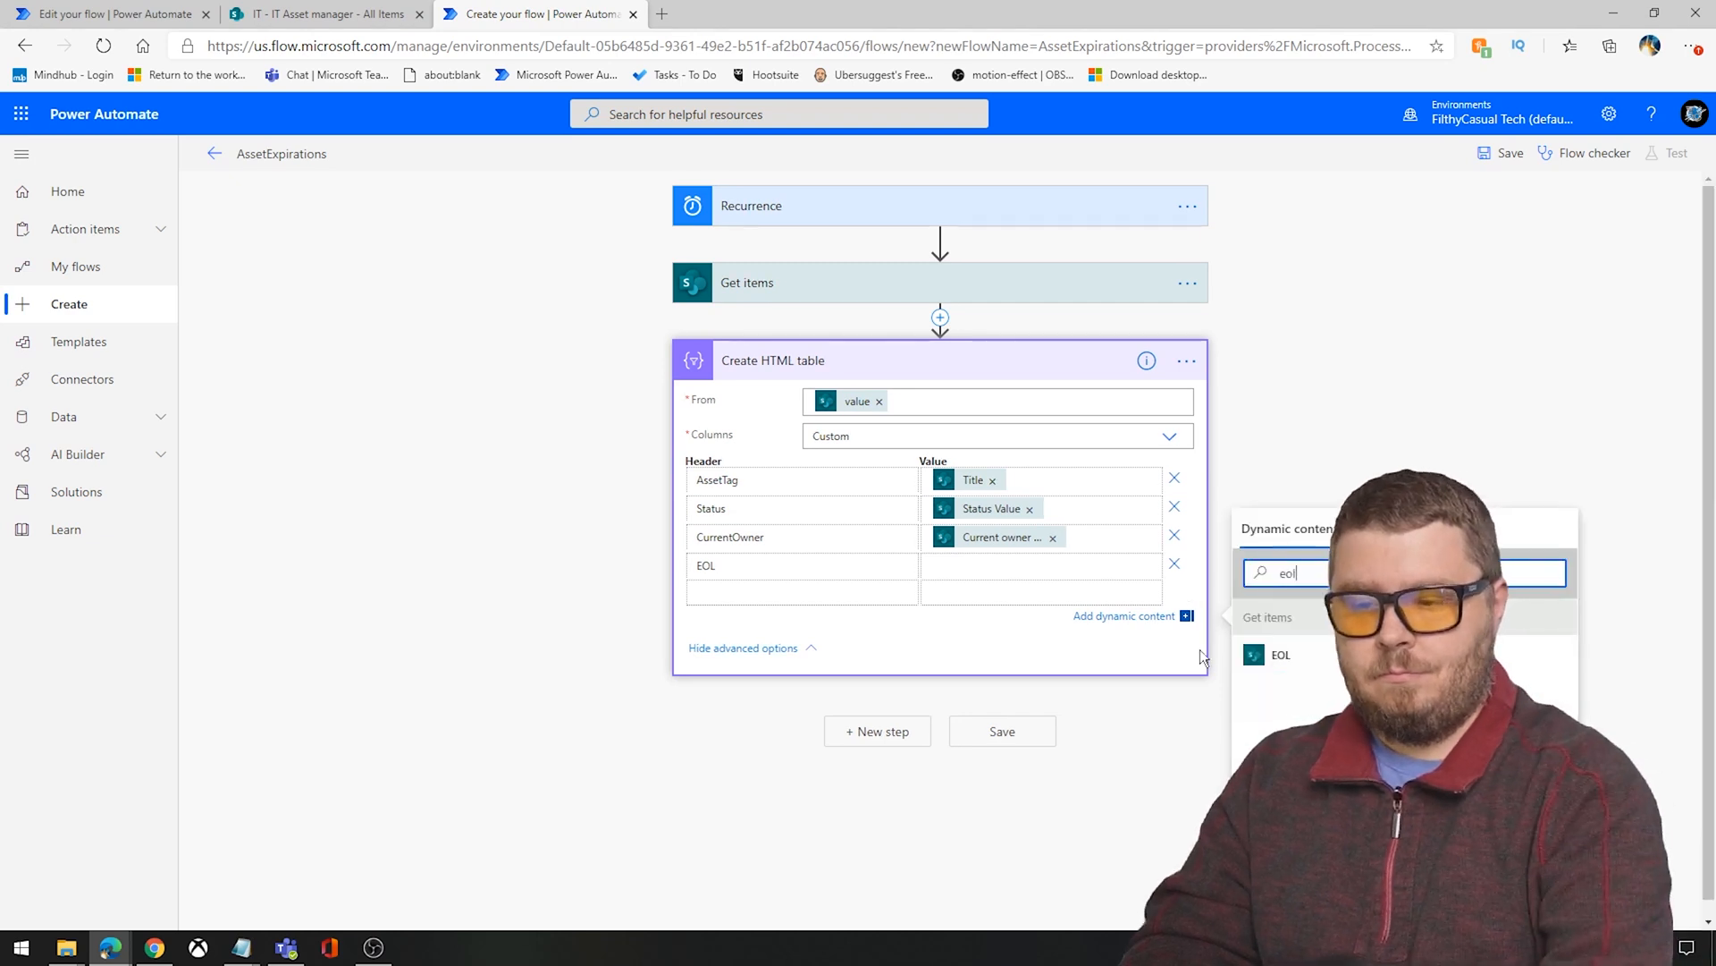
click(1300, 657)
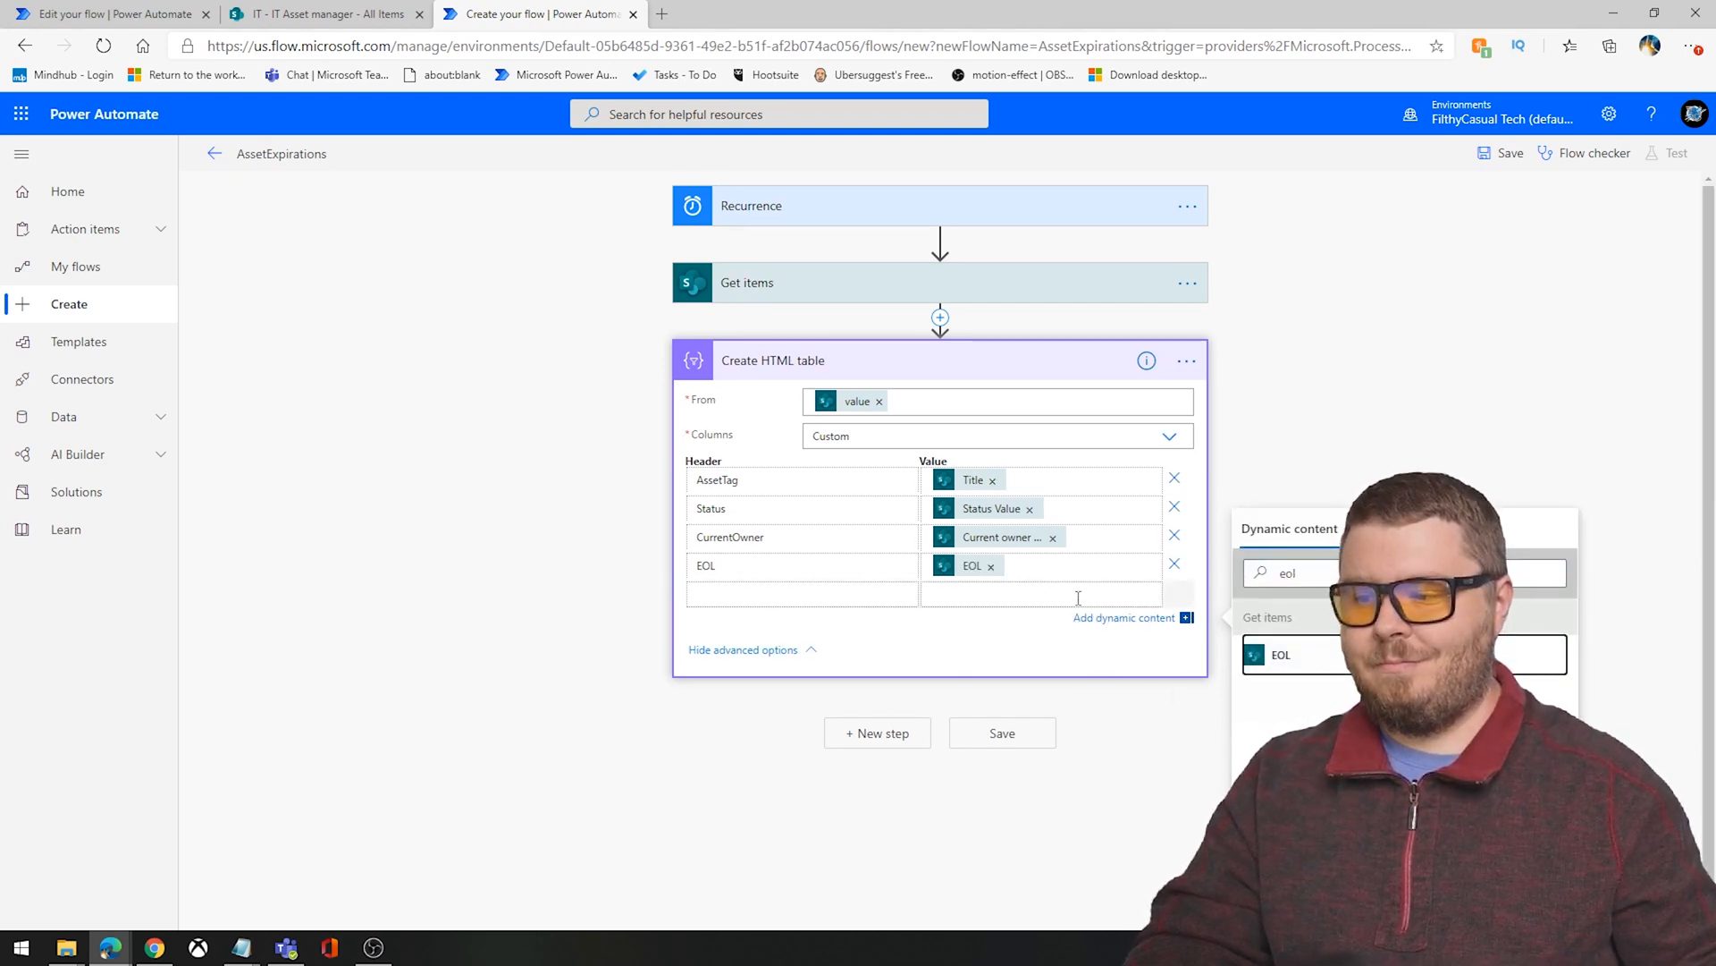
Step: Enter EOL lt '' as the filter query in the advanced options of the Get items action
click(804, 282)
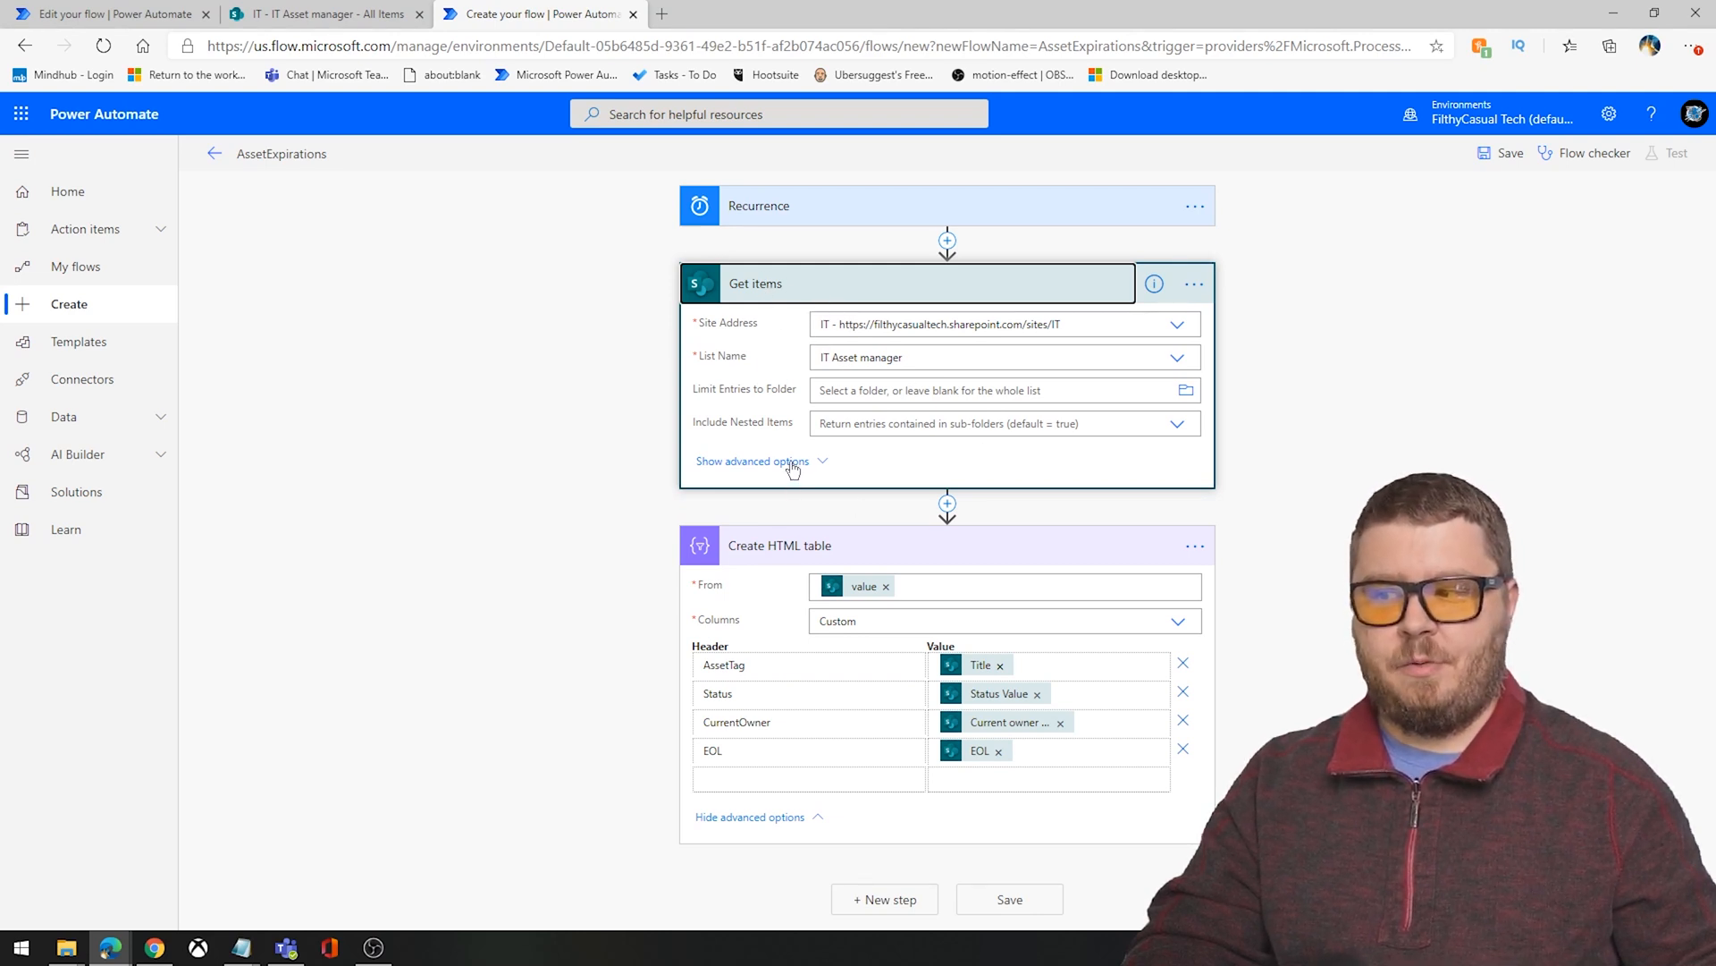
click(754, 461)
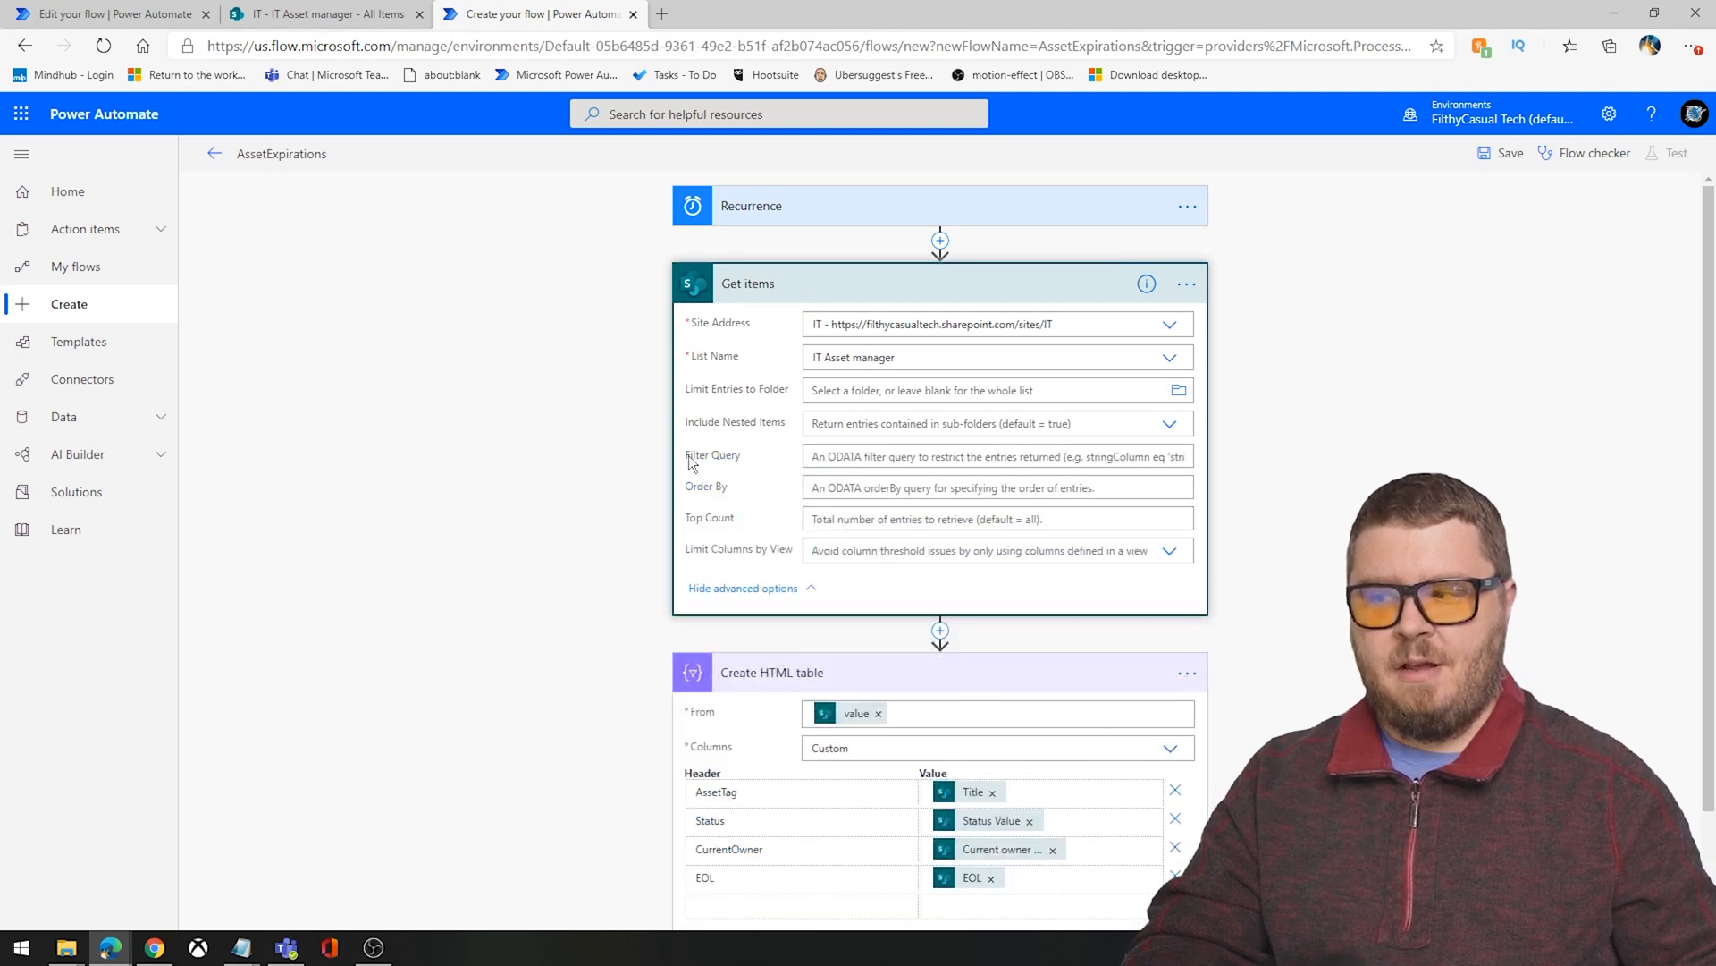
click(846, 460)
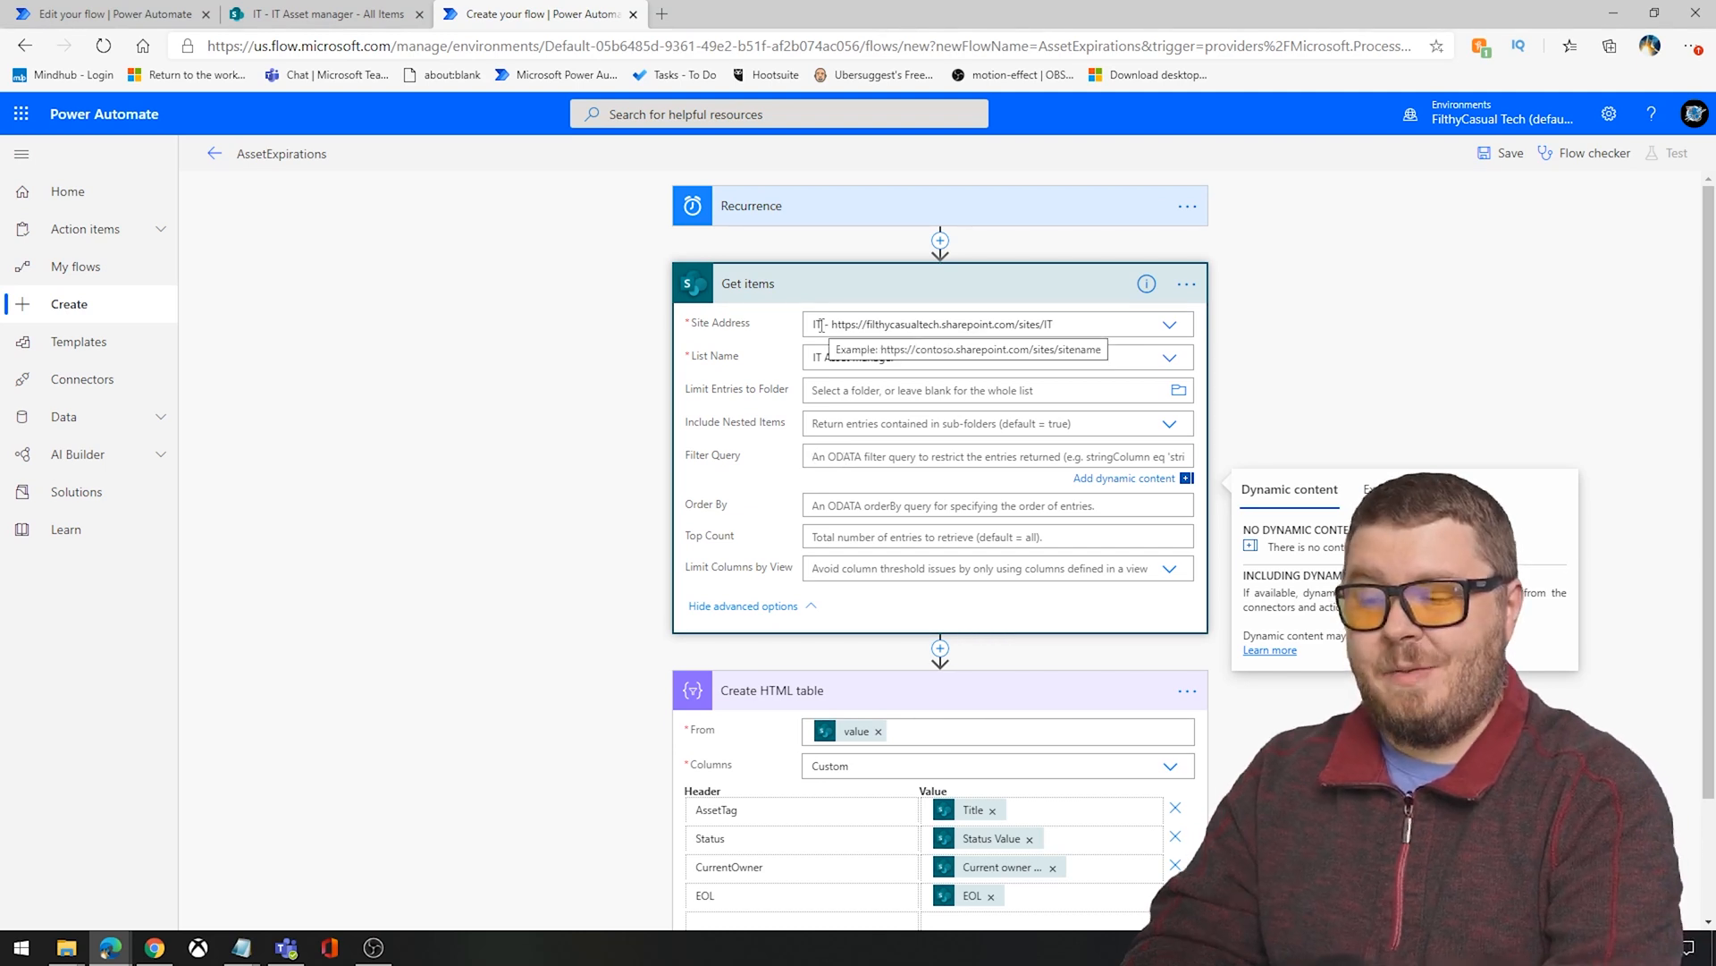
text(EO)
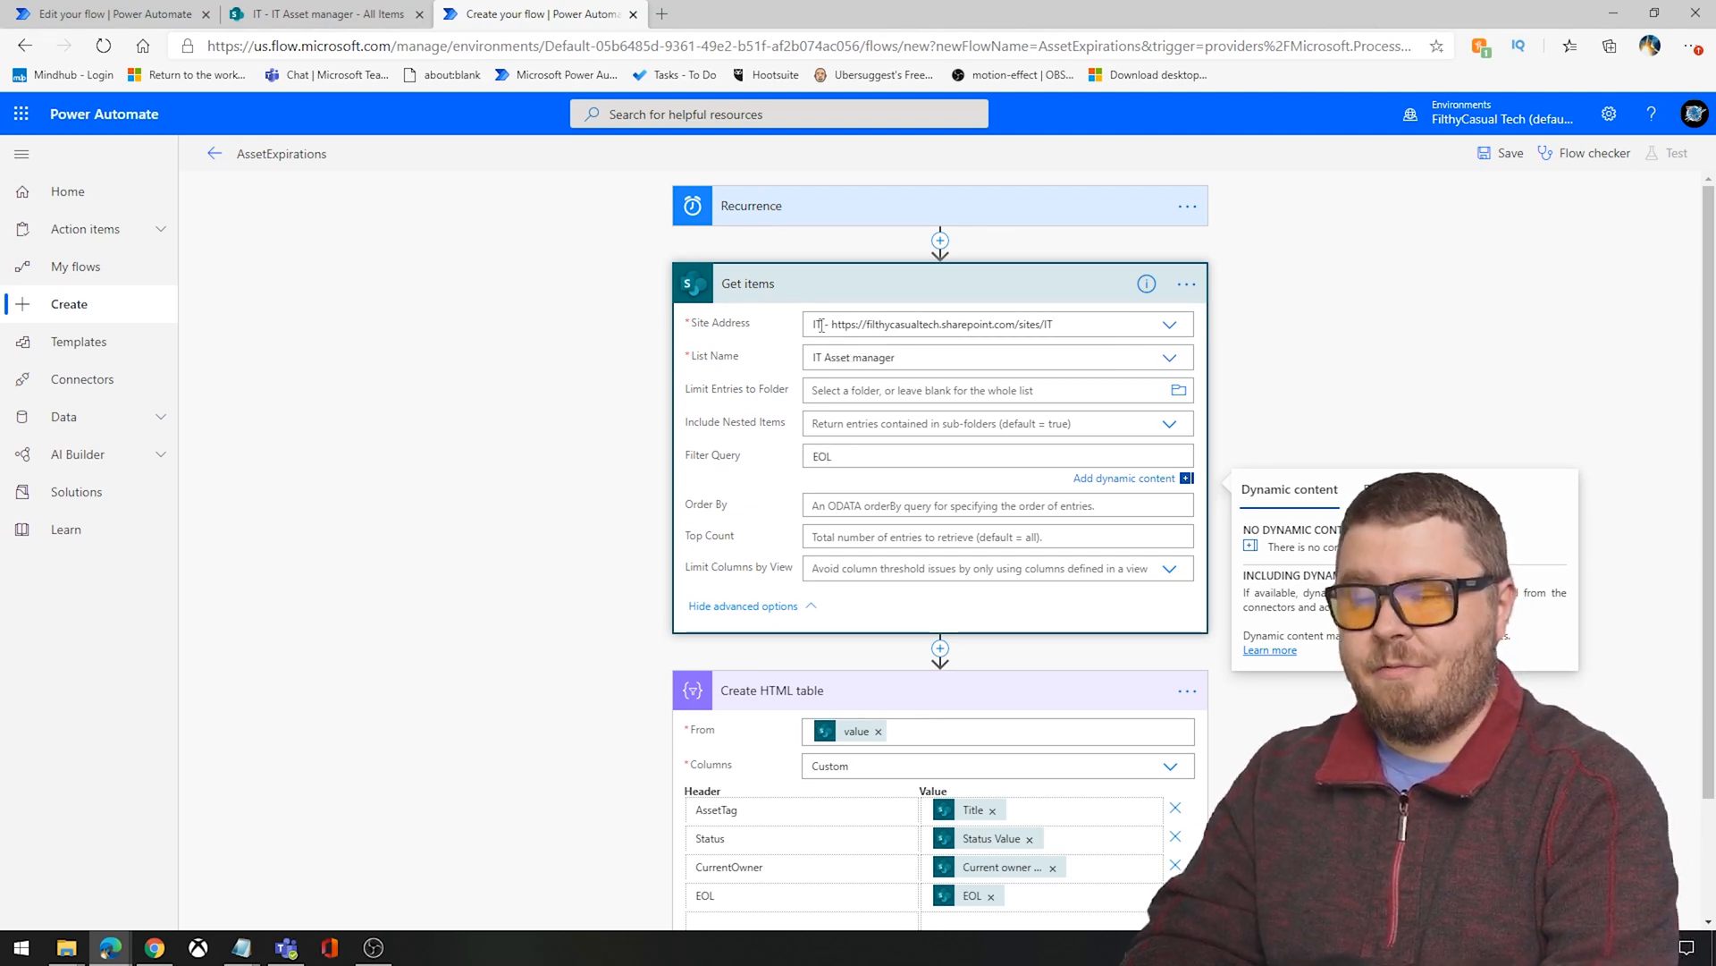
text(L)
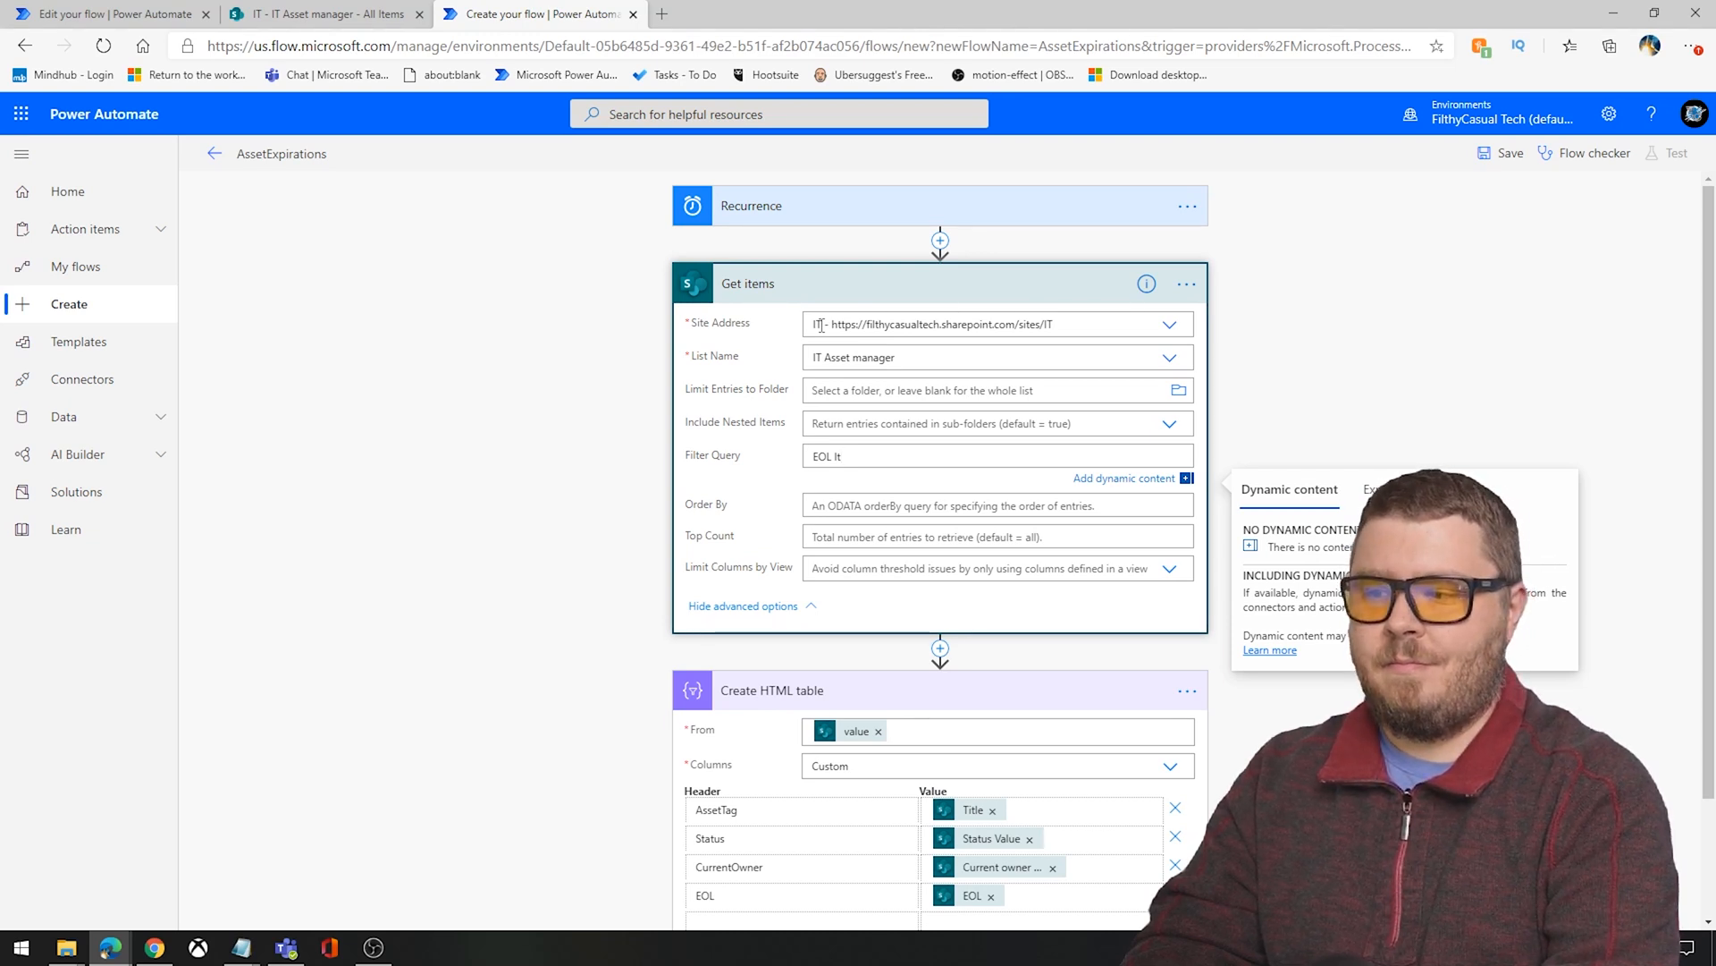
text('')
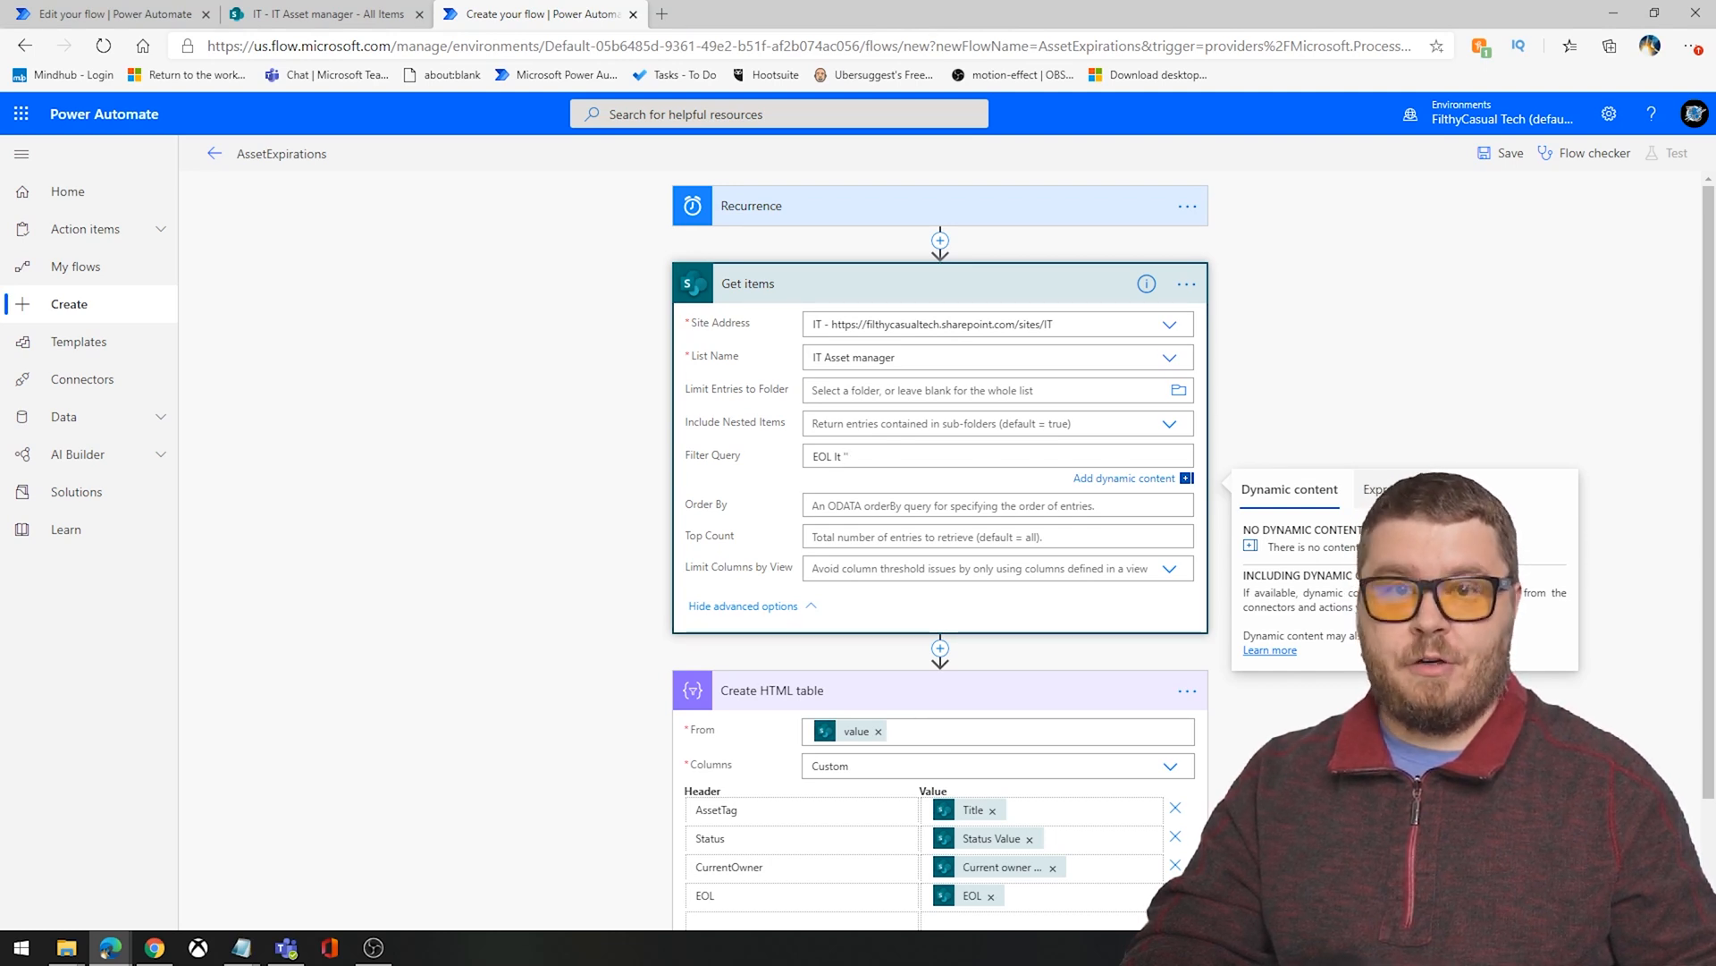
Step: Insert the expression formatDateTime(utcNow(), 'yyyy-MM-dd') between the single quotes of the Get items filter query
click(1377, 489)
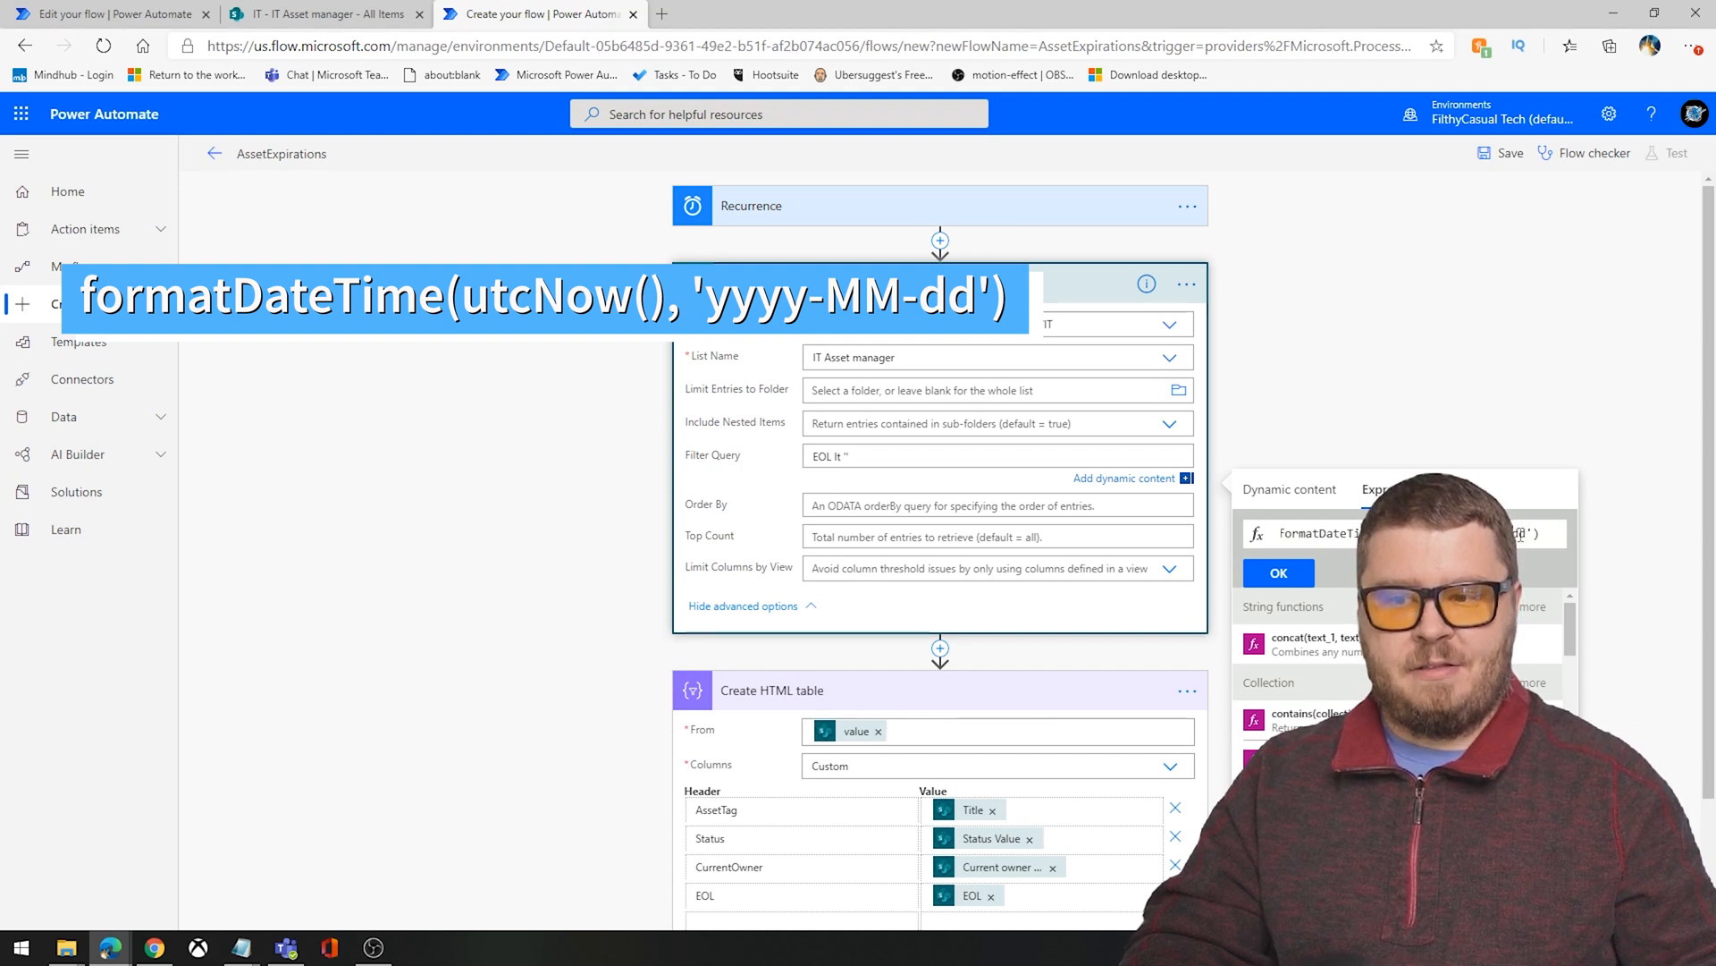
drag(1452, 534, 1533, 534)
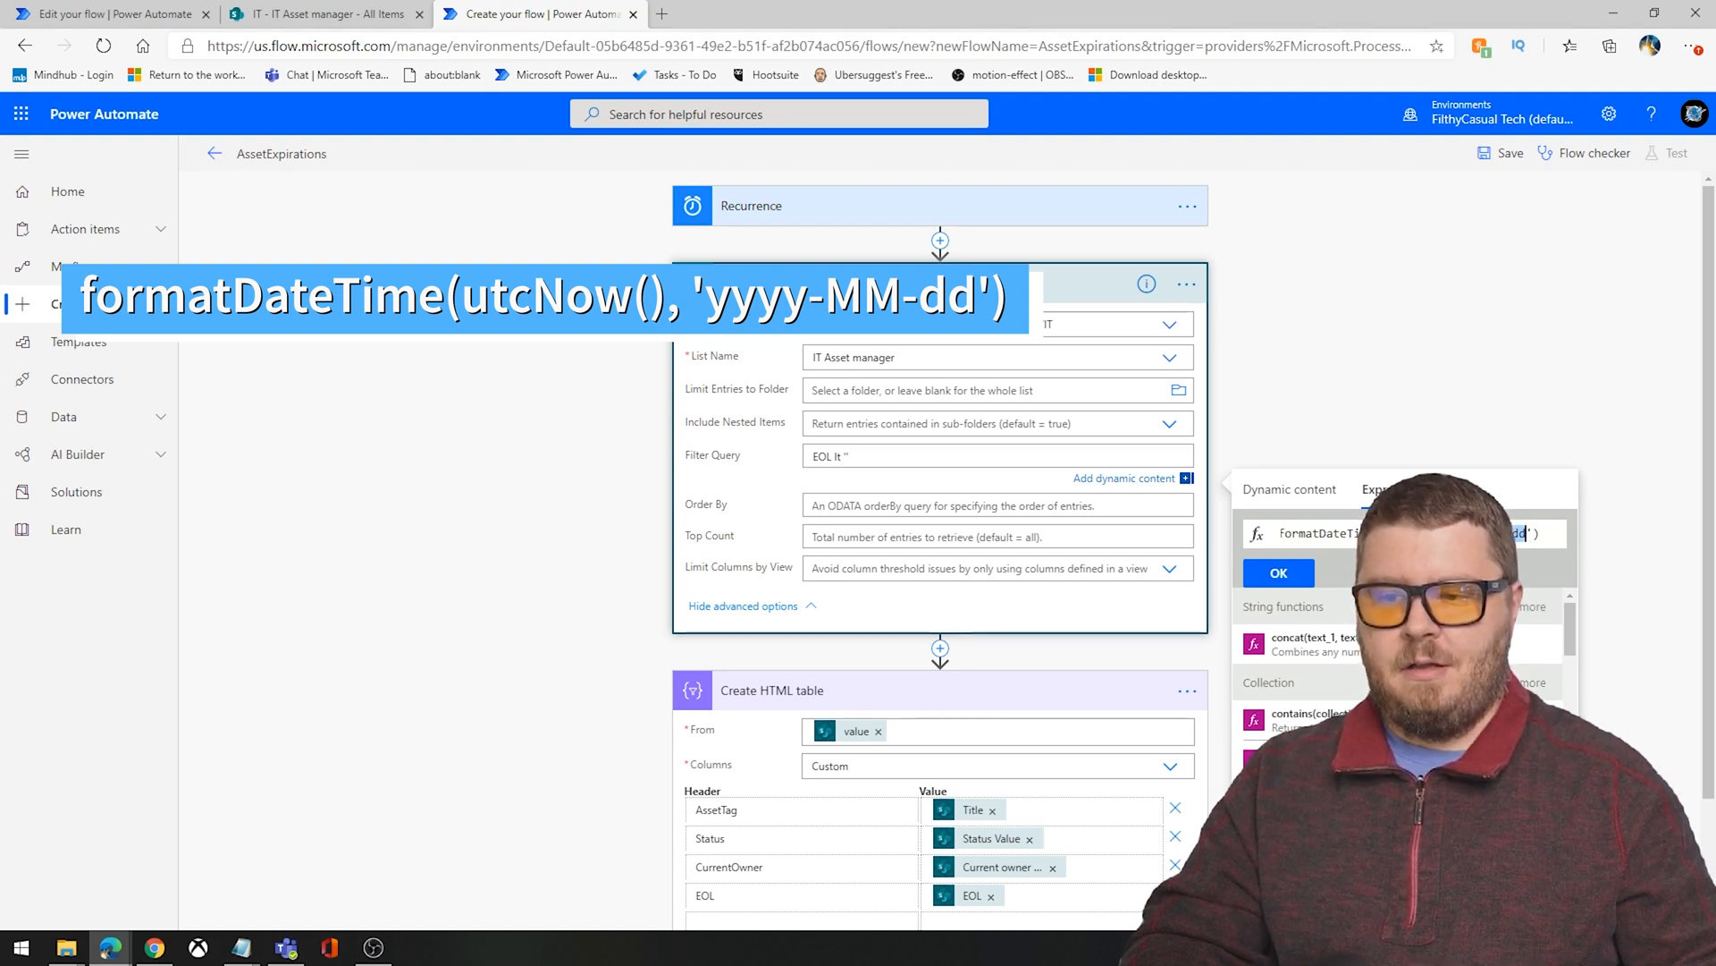
click(1292, 572)
text(')
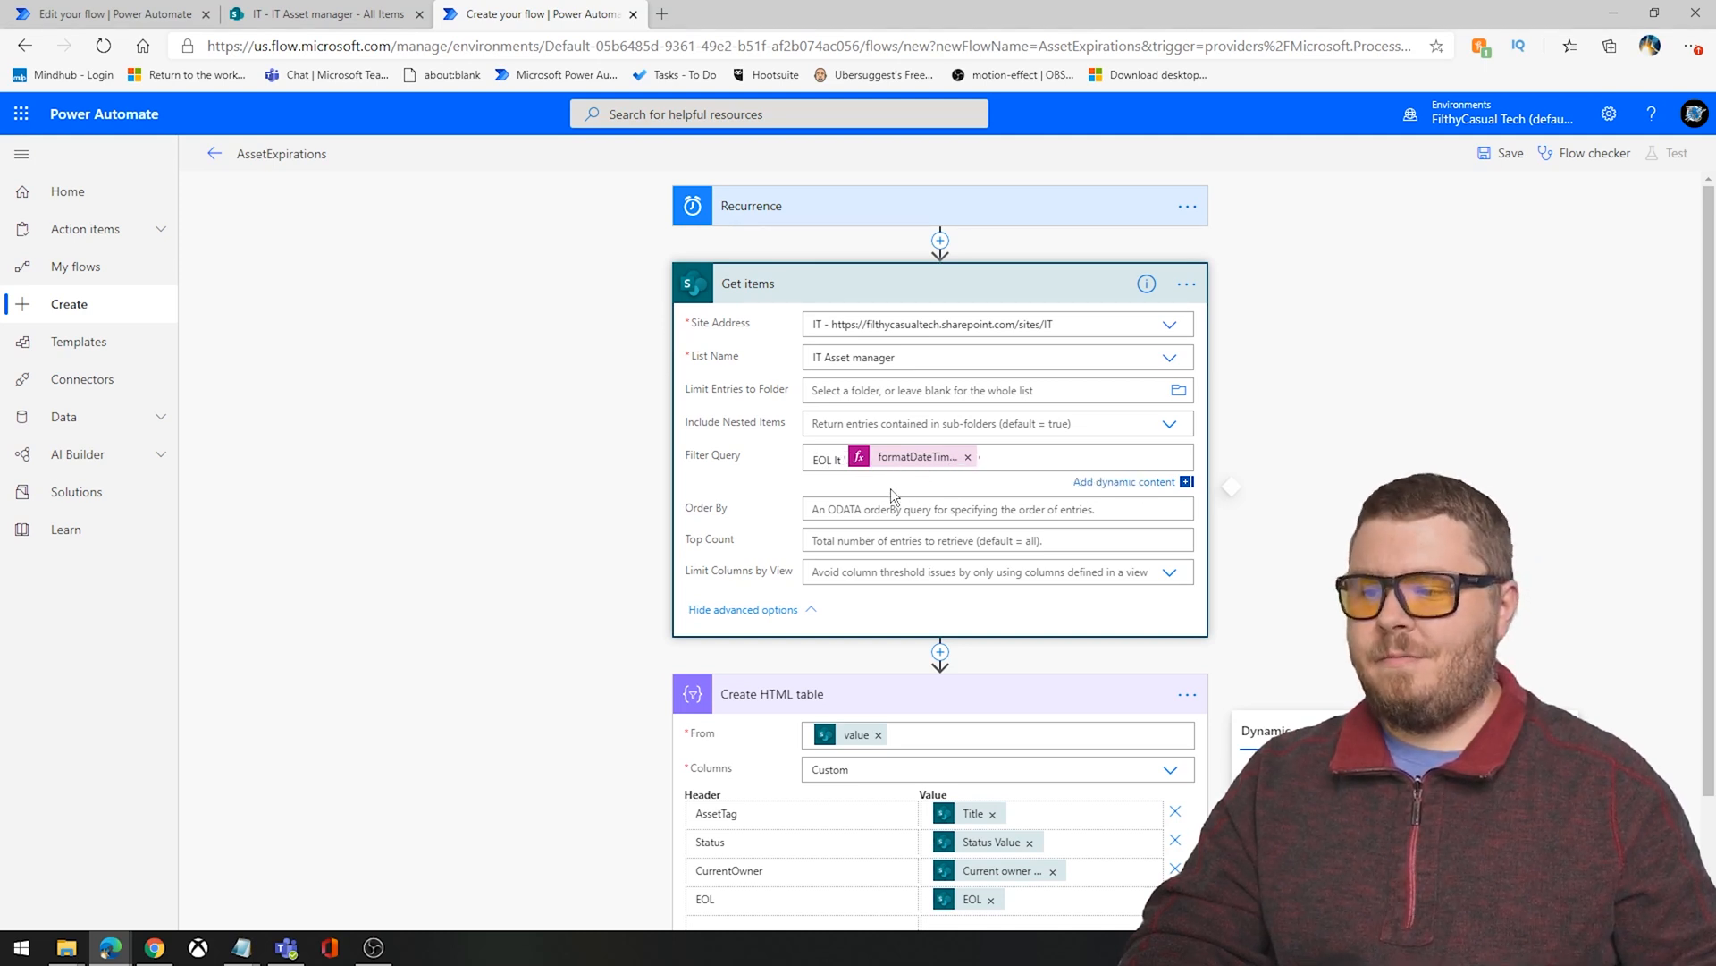
Step: Add an Office 365 Outlook Send an email (V2) action after the Create HTML table action
scroll(1280, 562, down, 2)
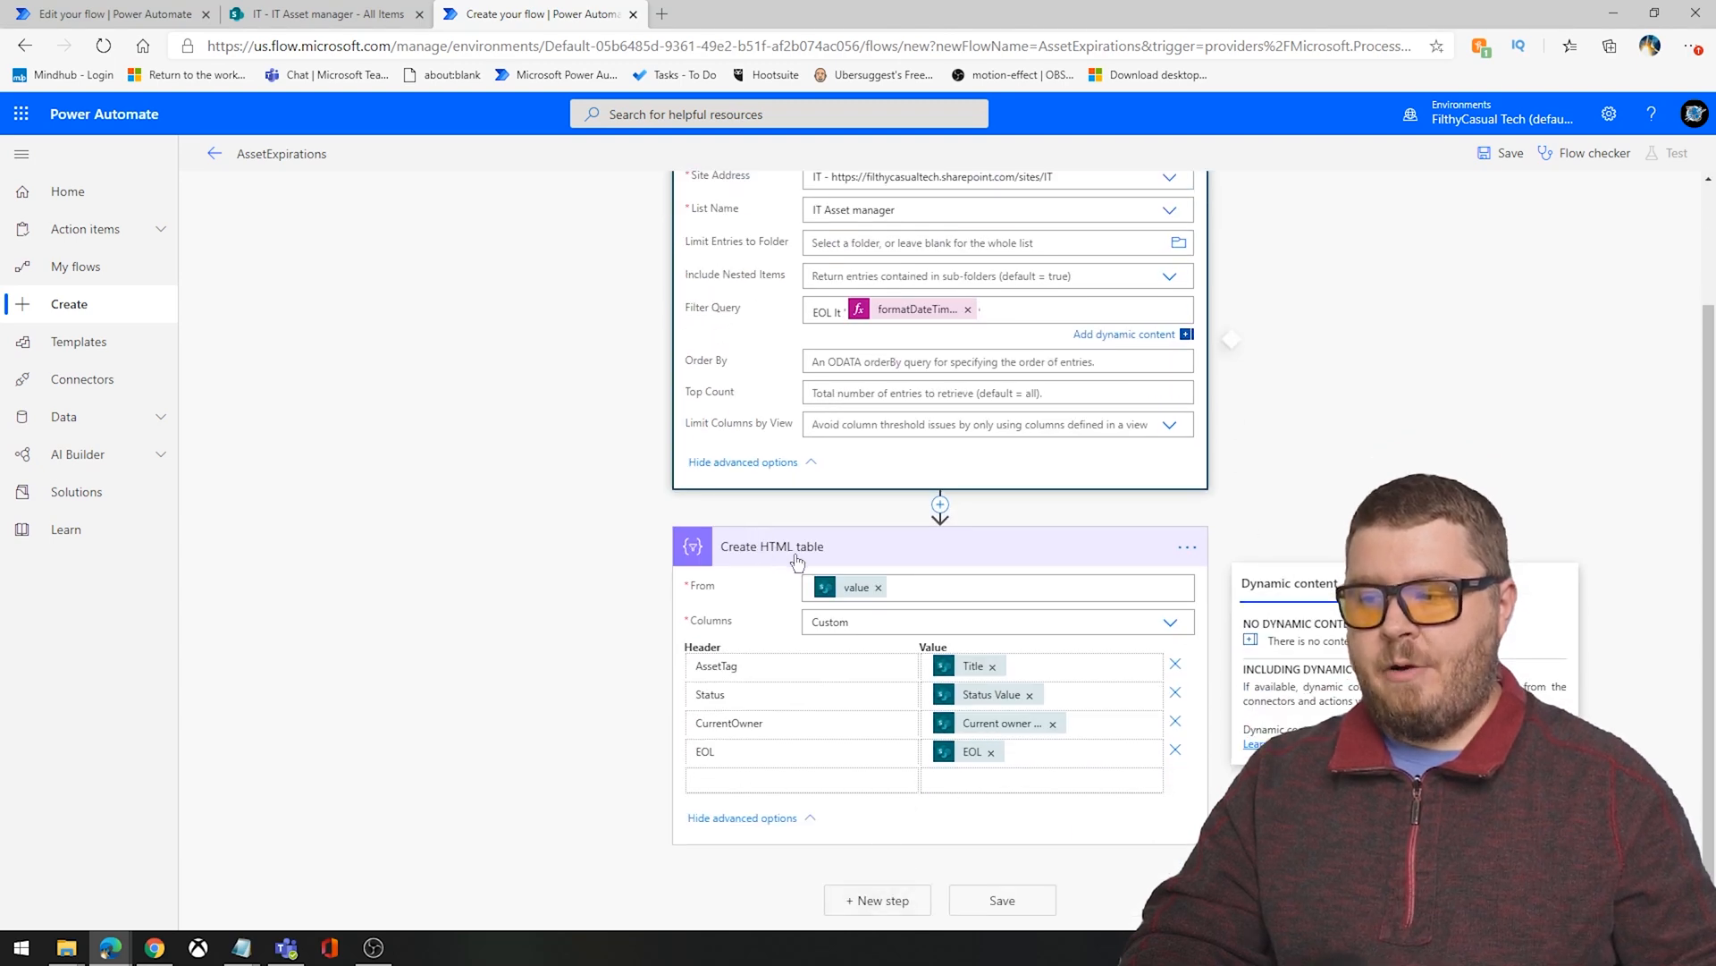
click(879, 900)
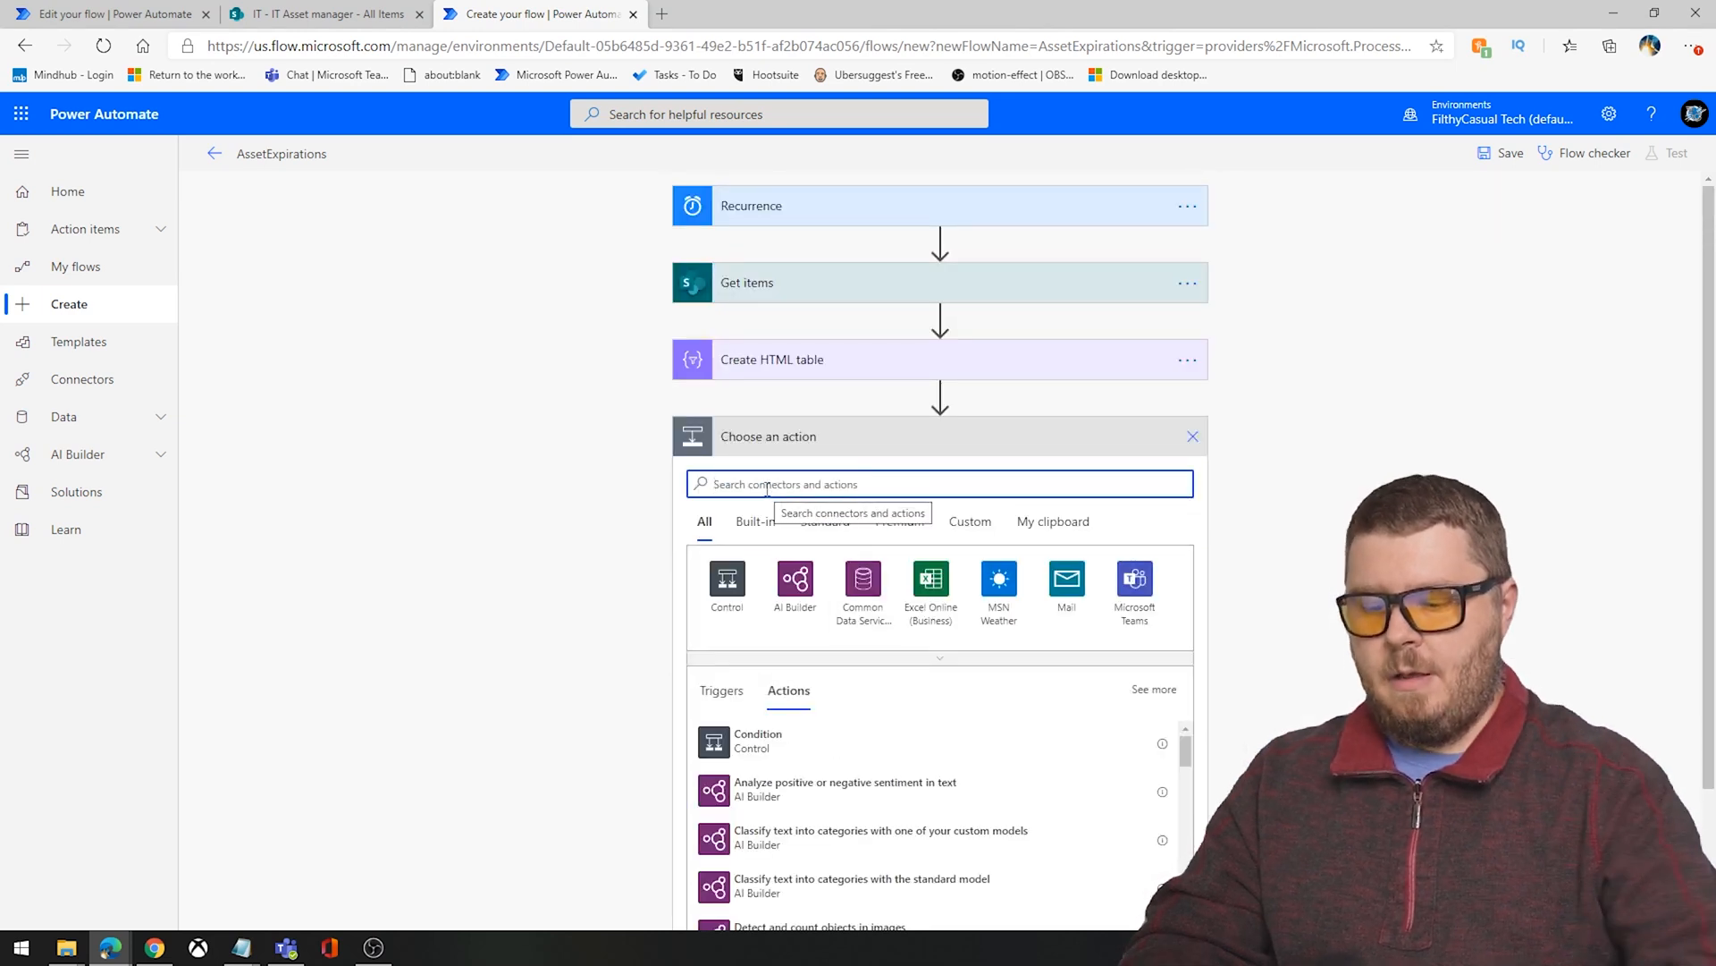
text(send)
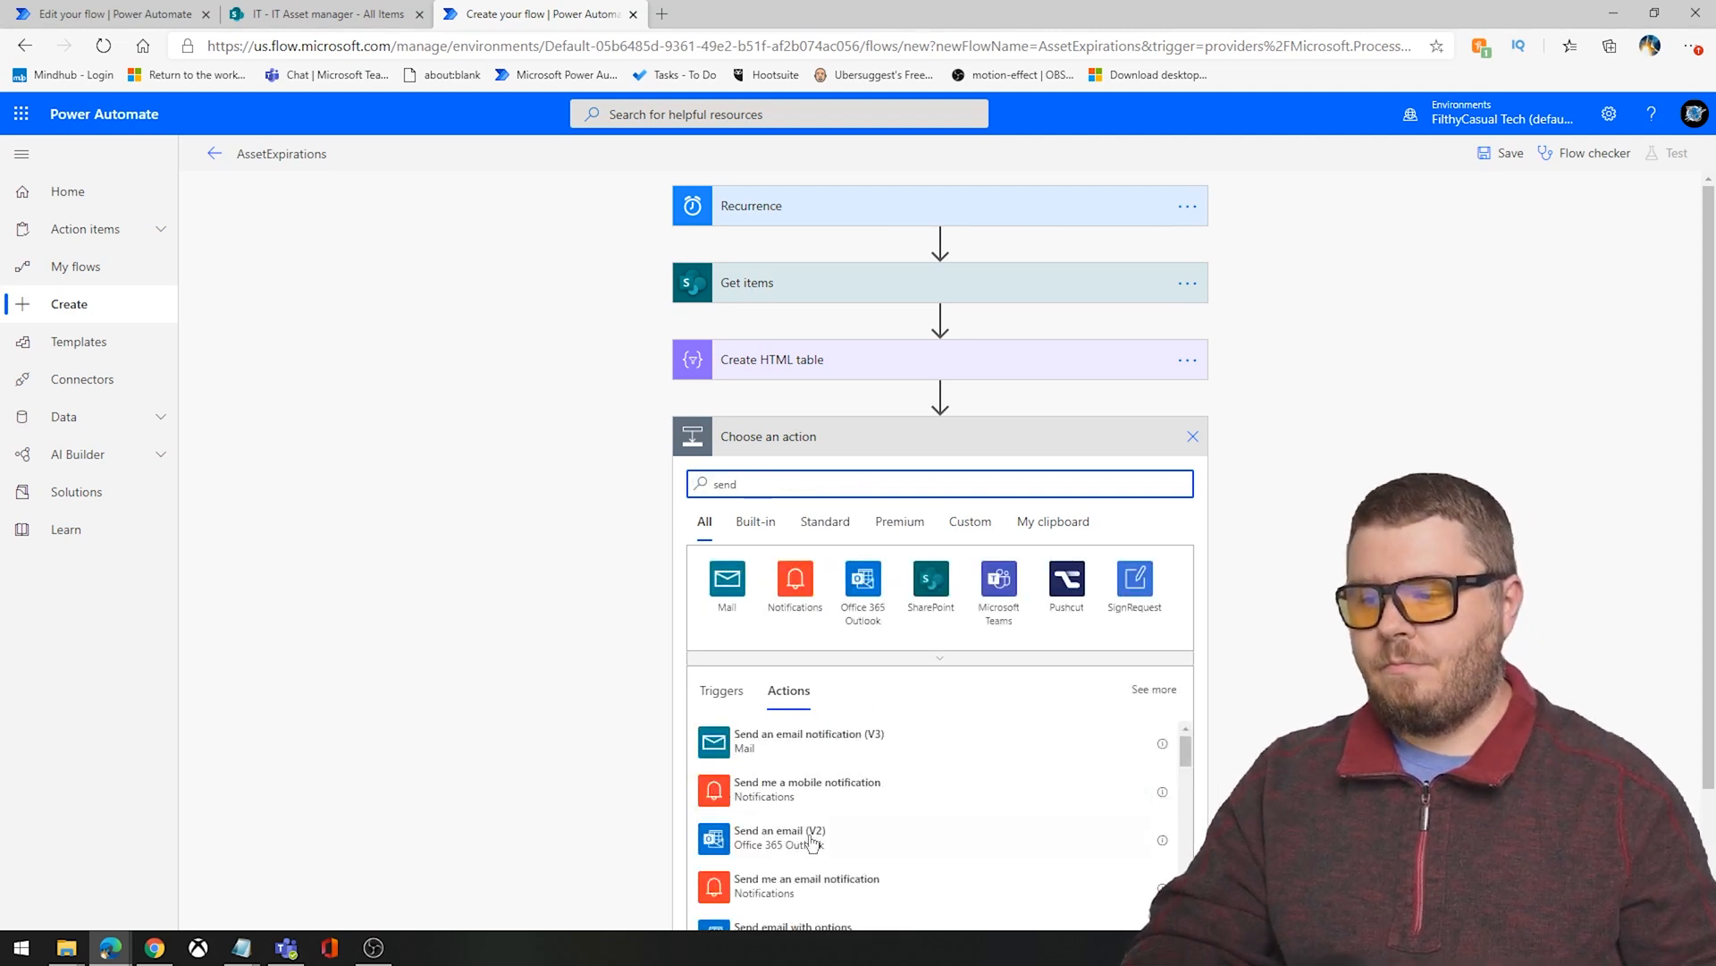
click(747, 845)
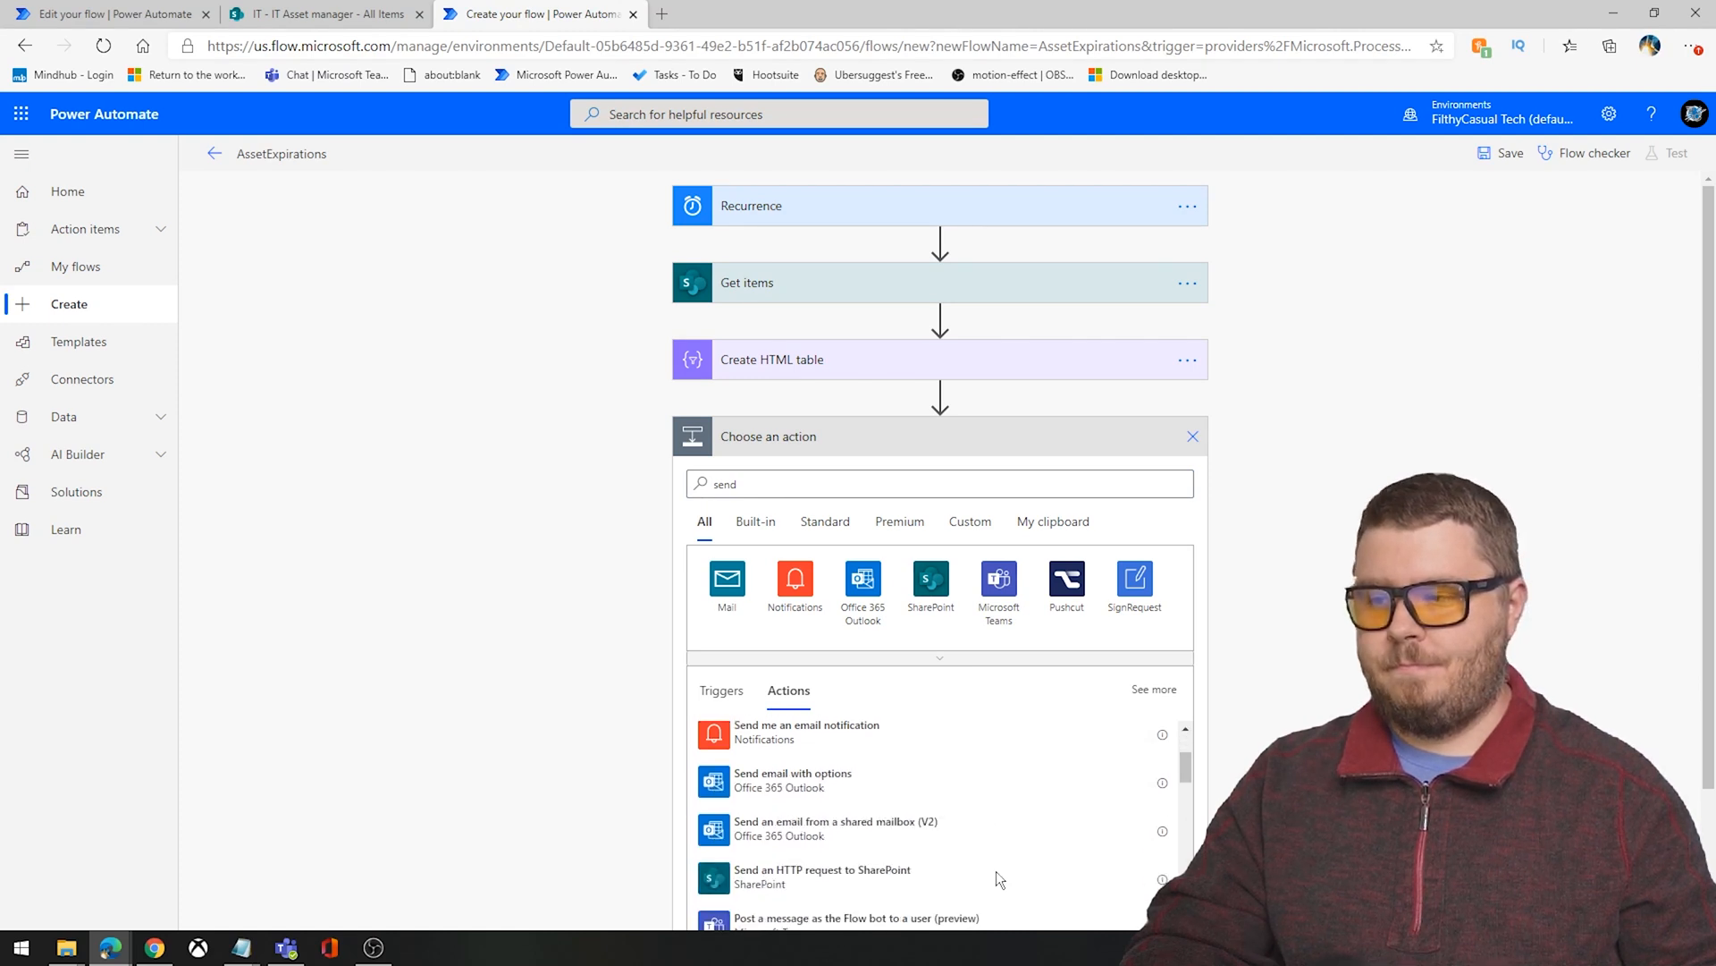
Step: Enter the recipient's name in the email action and set the subject to "Alert: Inventory Expiration(s)"
click(898, 479)
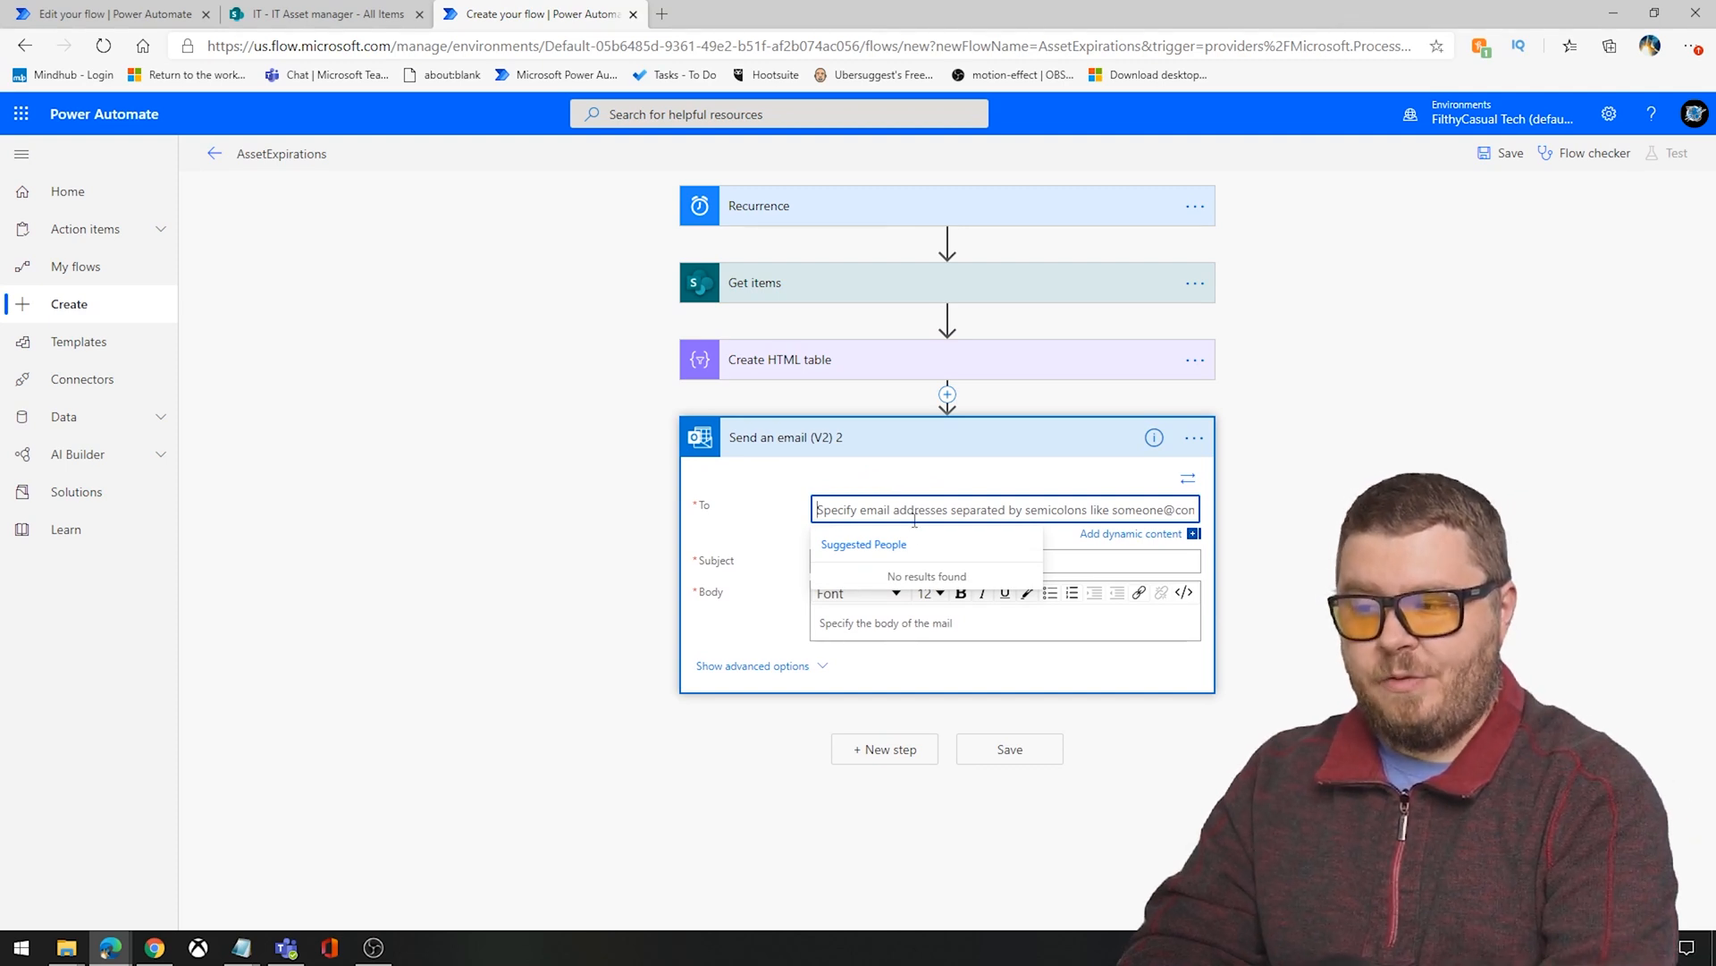
text(joe)
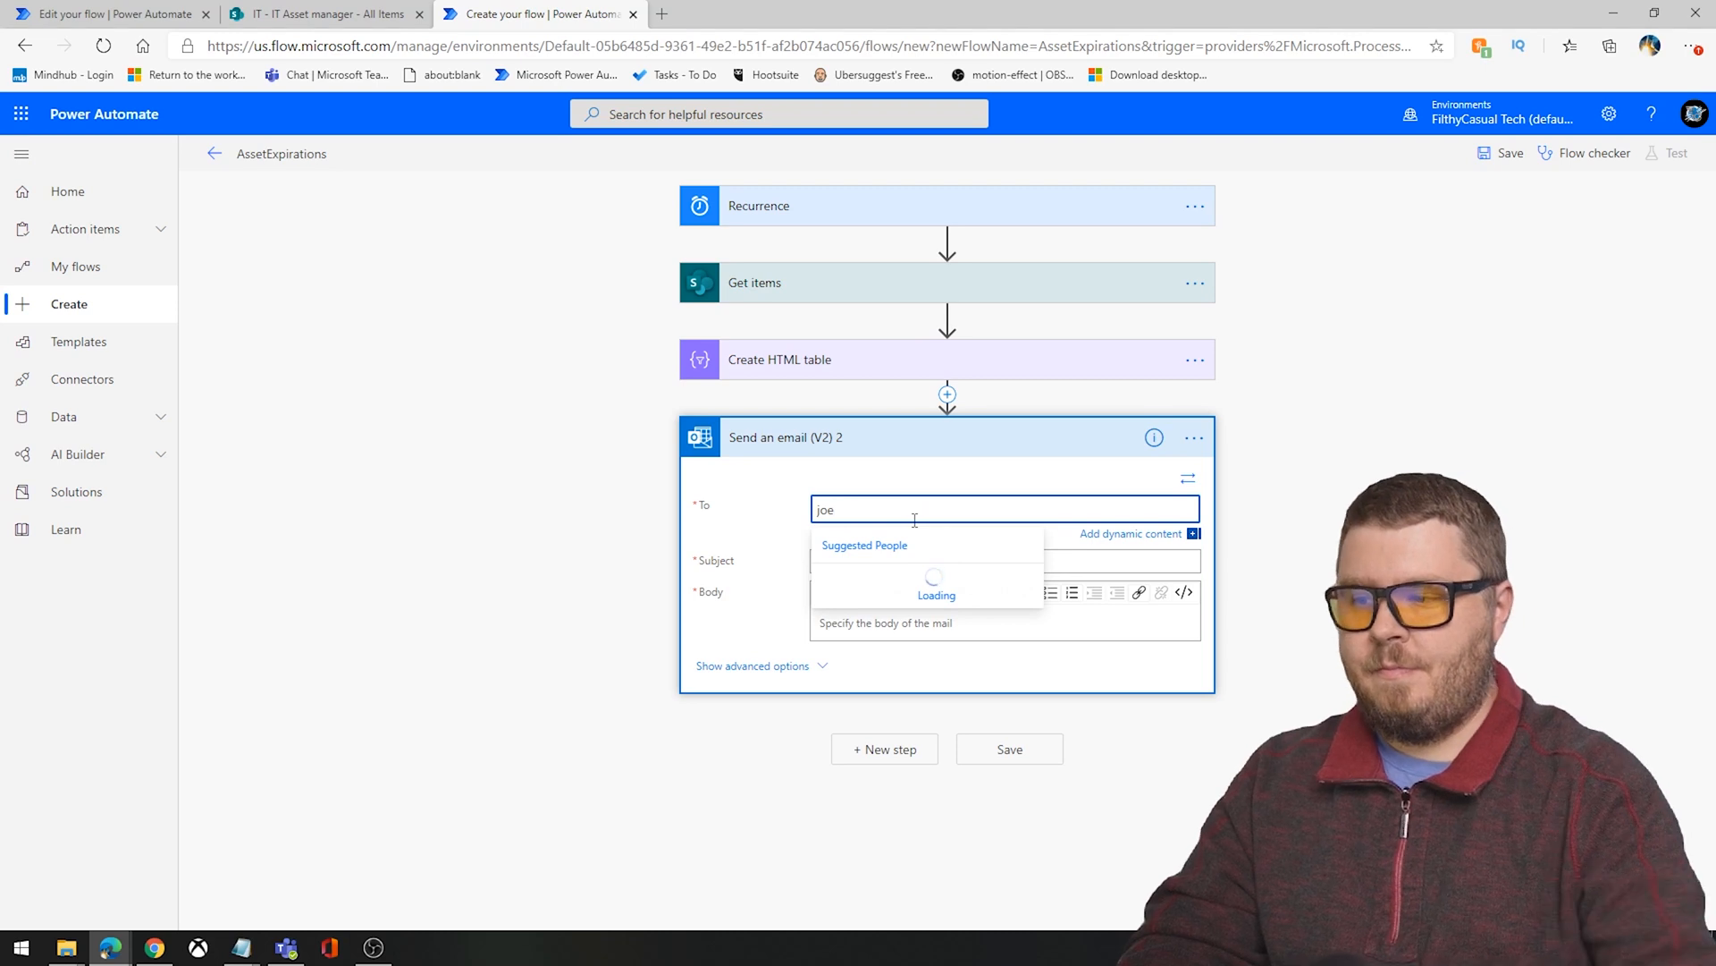
click(929, 588)
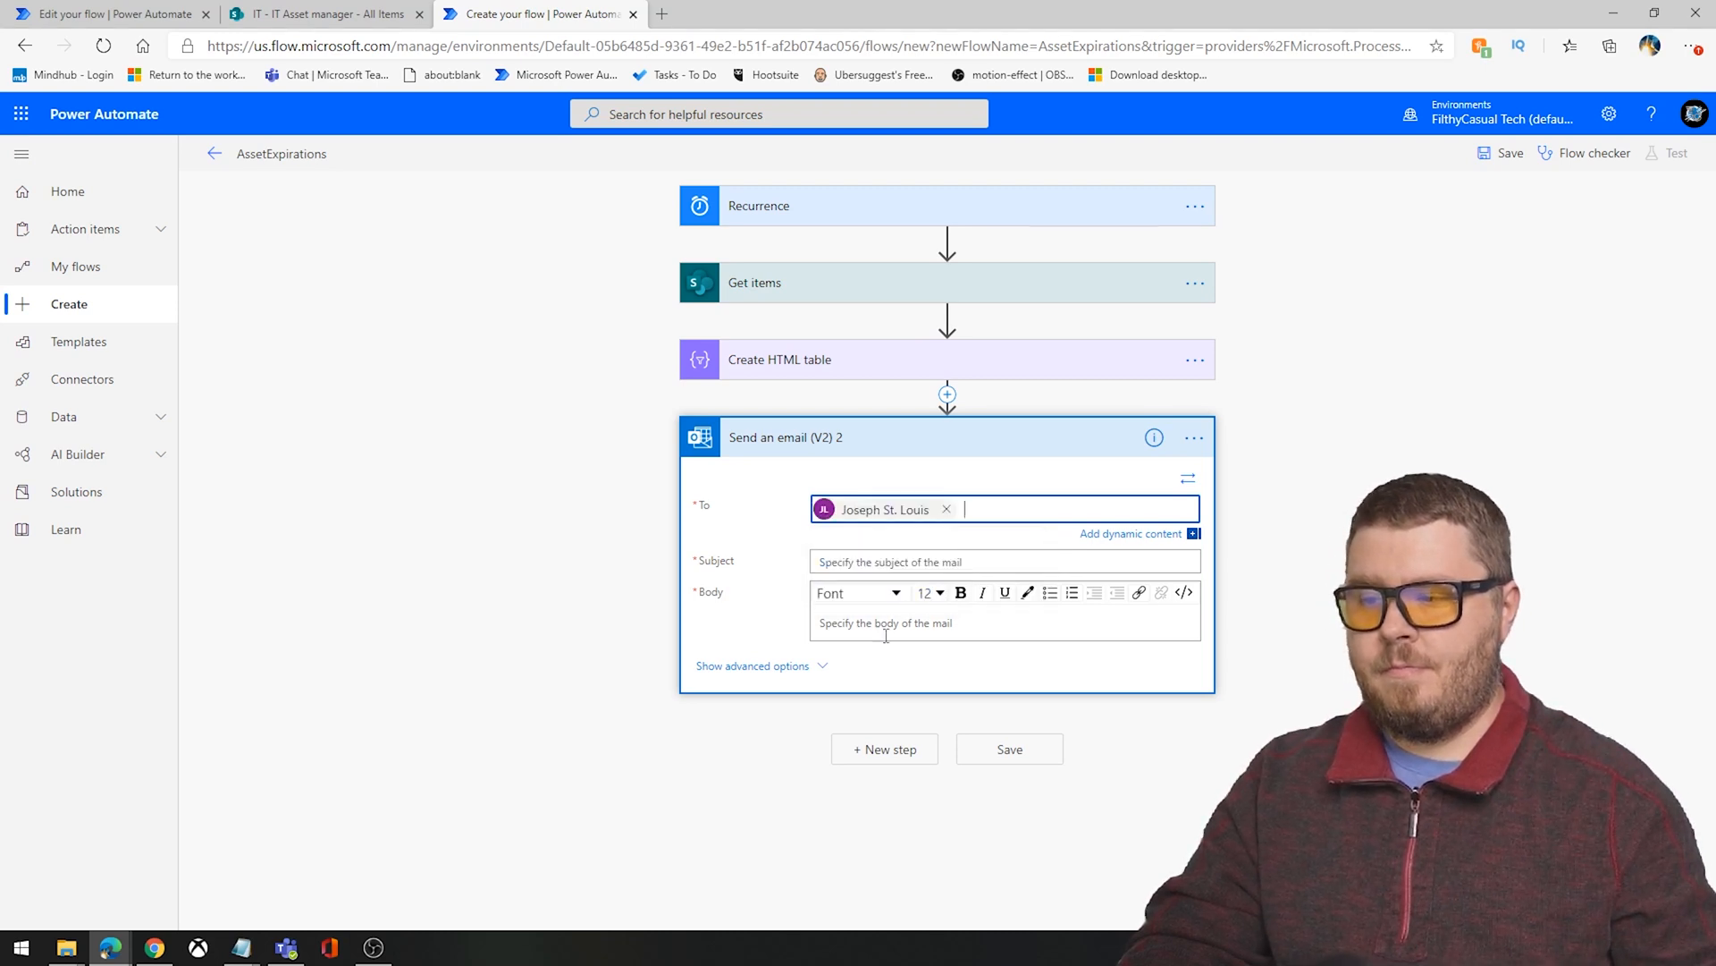
click(860, 562)
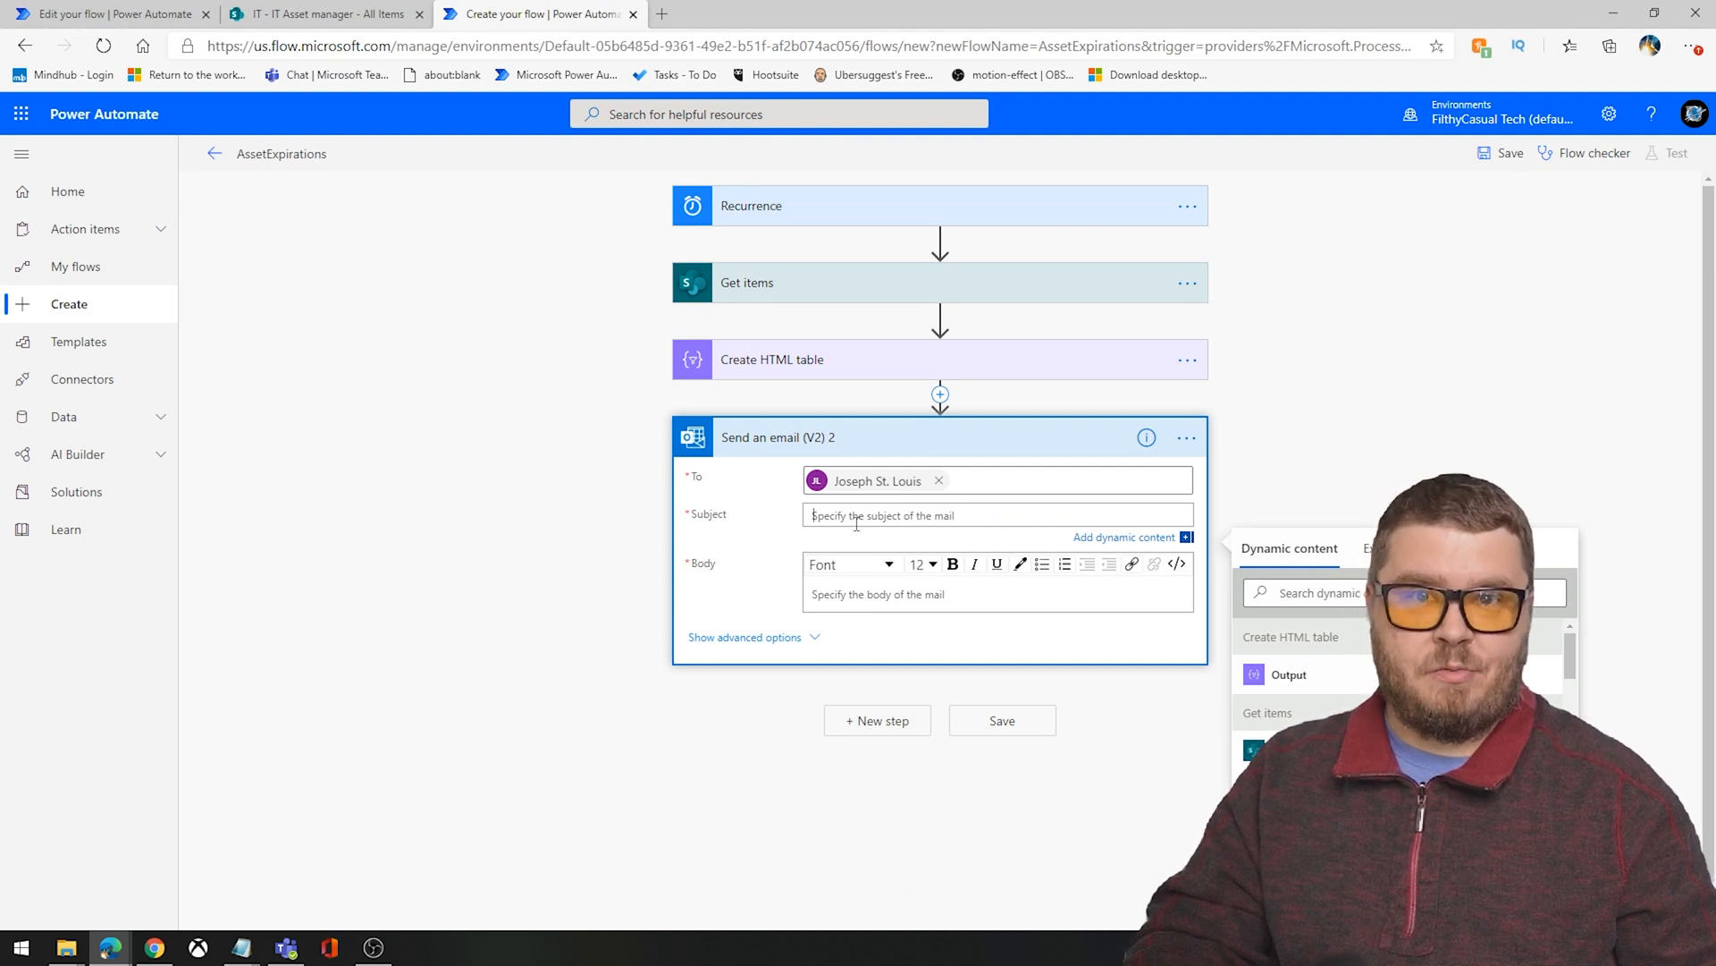
text(Alert: Inventory Expiration(s))
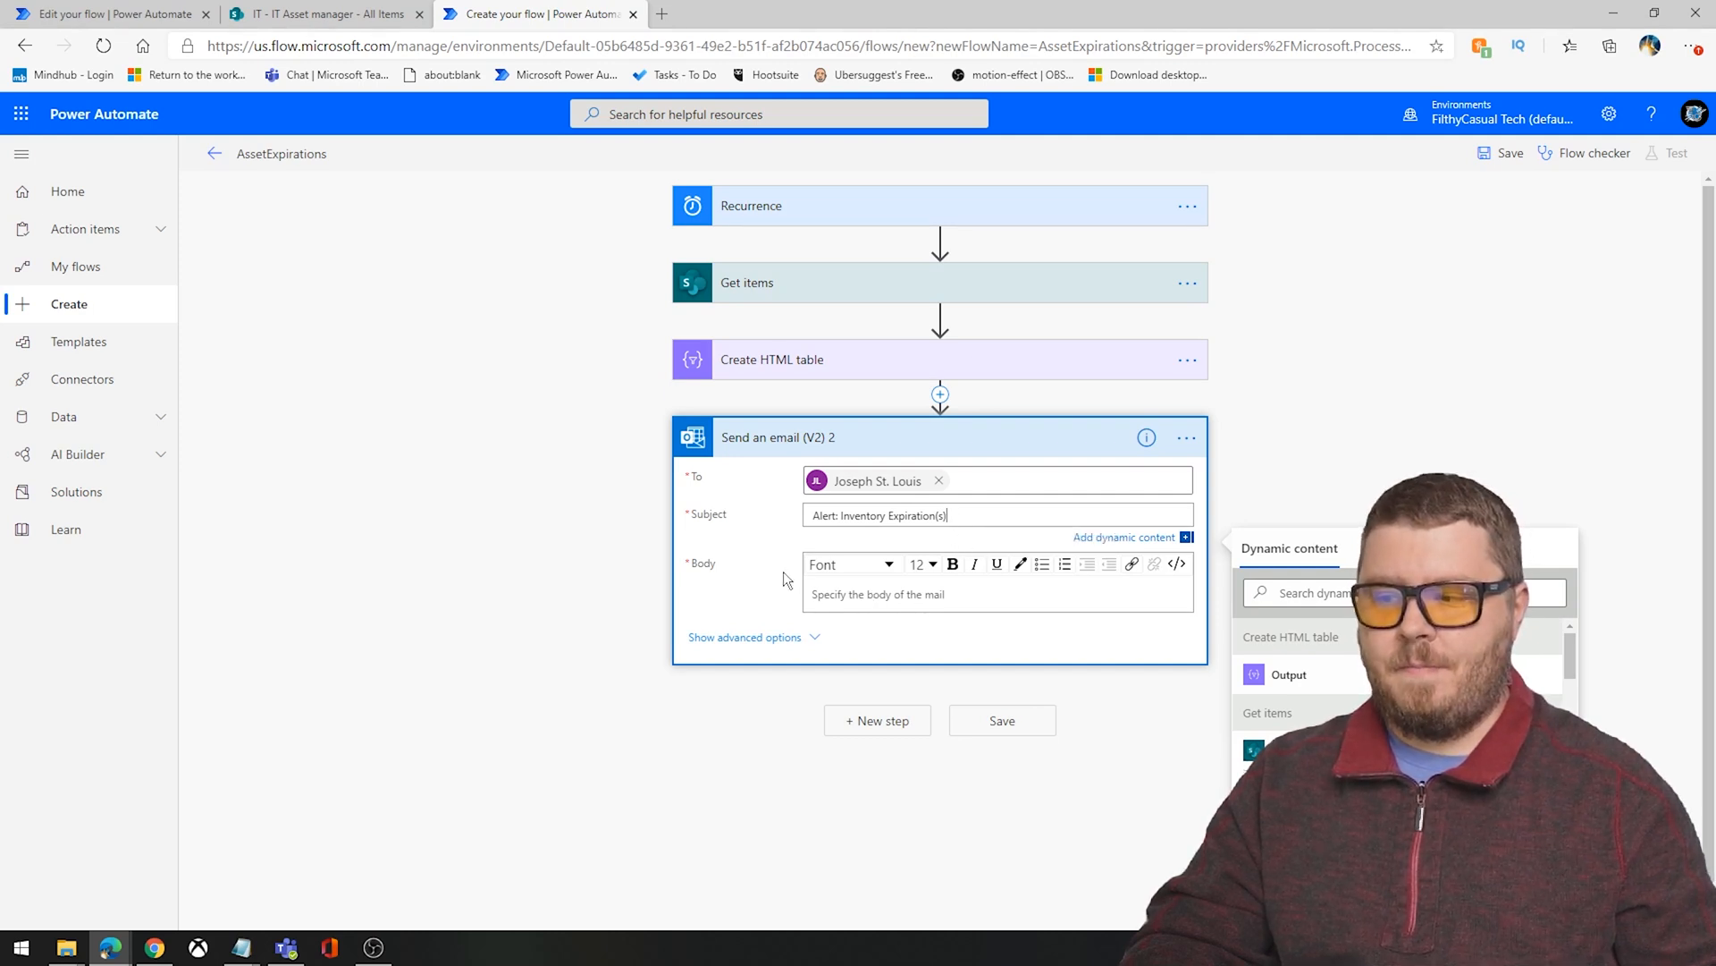
Step: Write "Please review the attached expired items:" in the email body and insert the Create HTML table Output on the line below
click(832, 594)
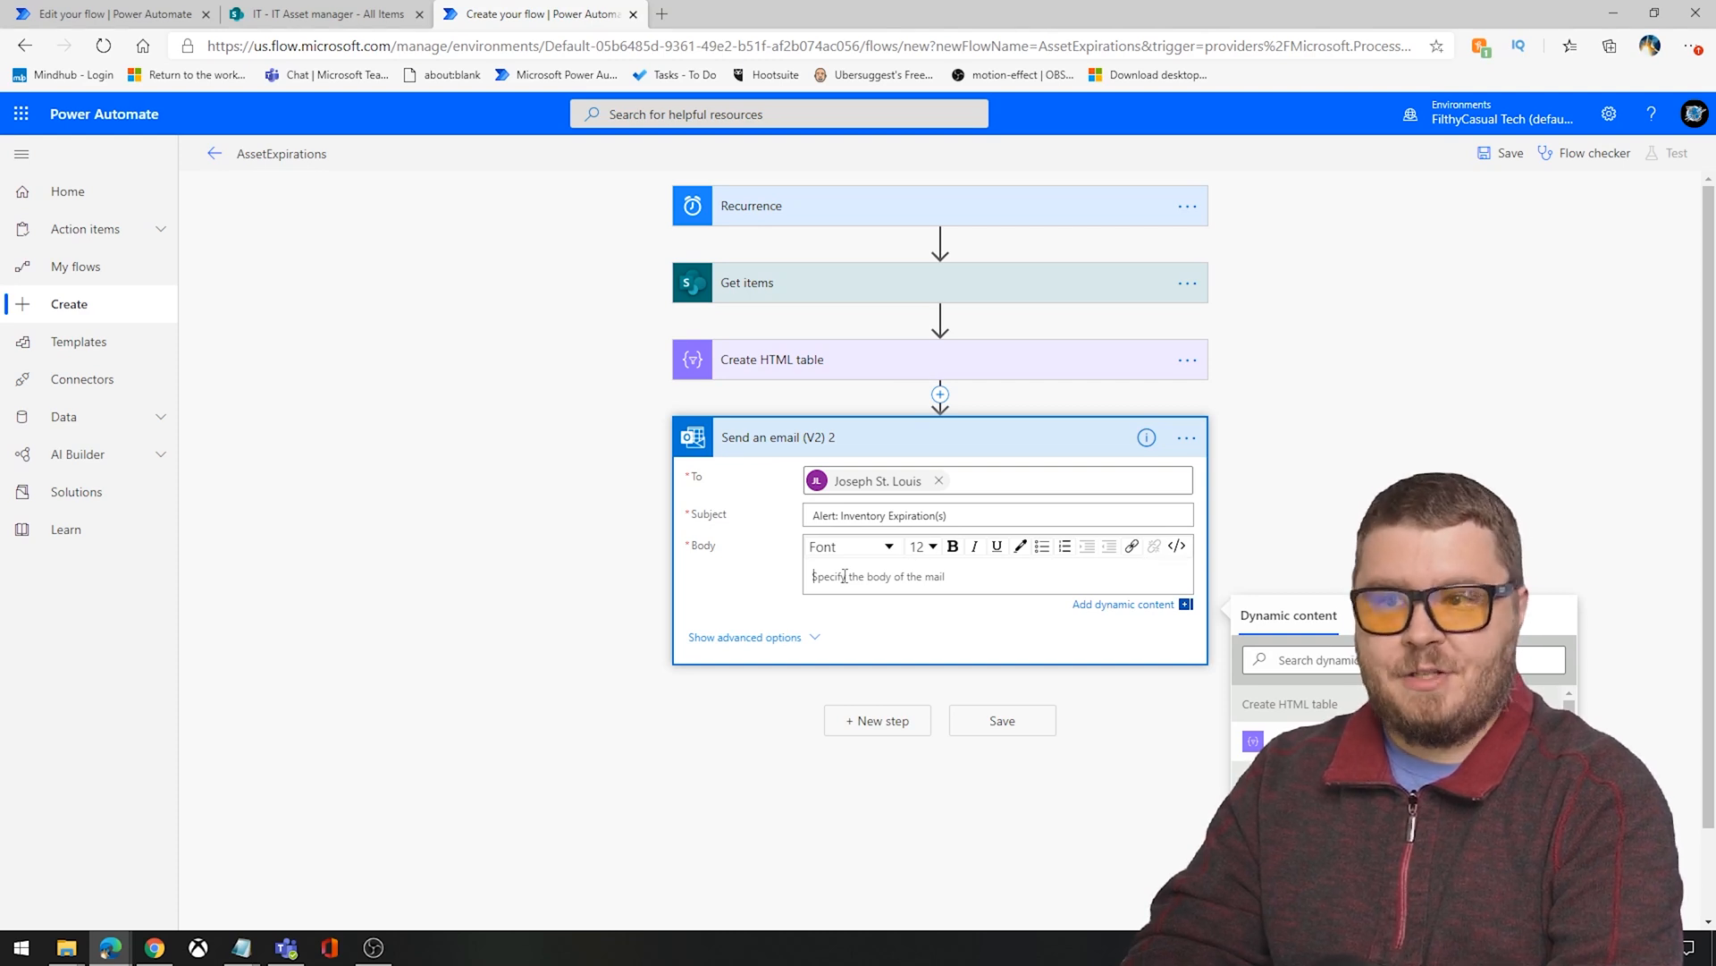
text(Please review the attached expired items:)
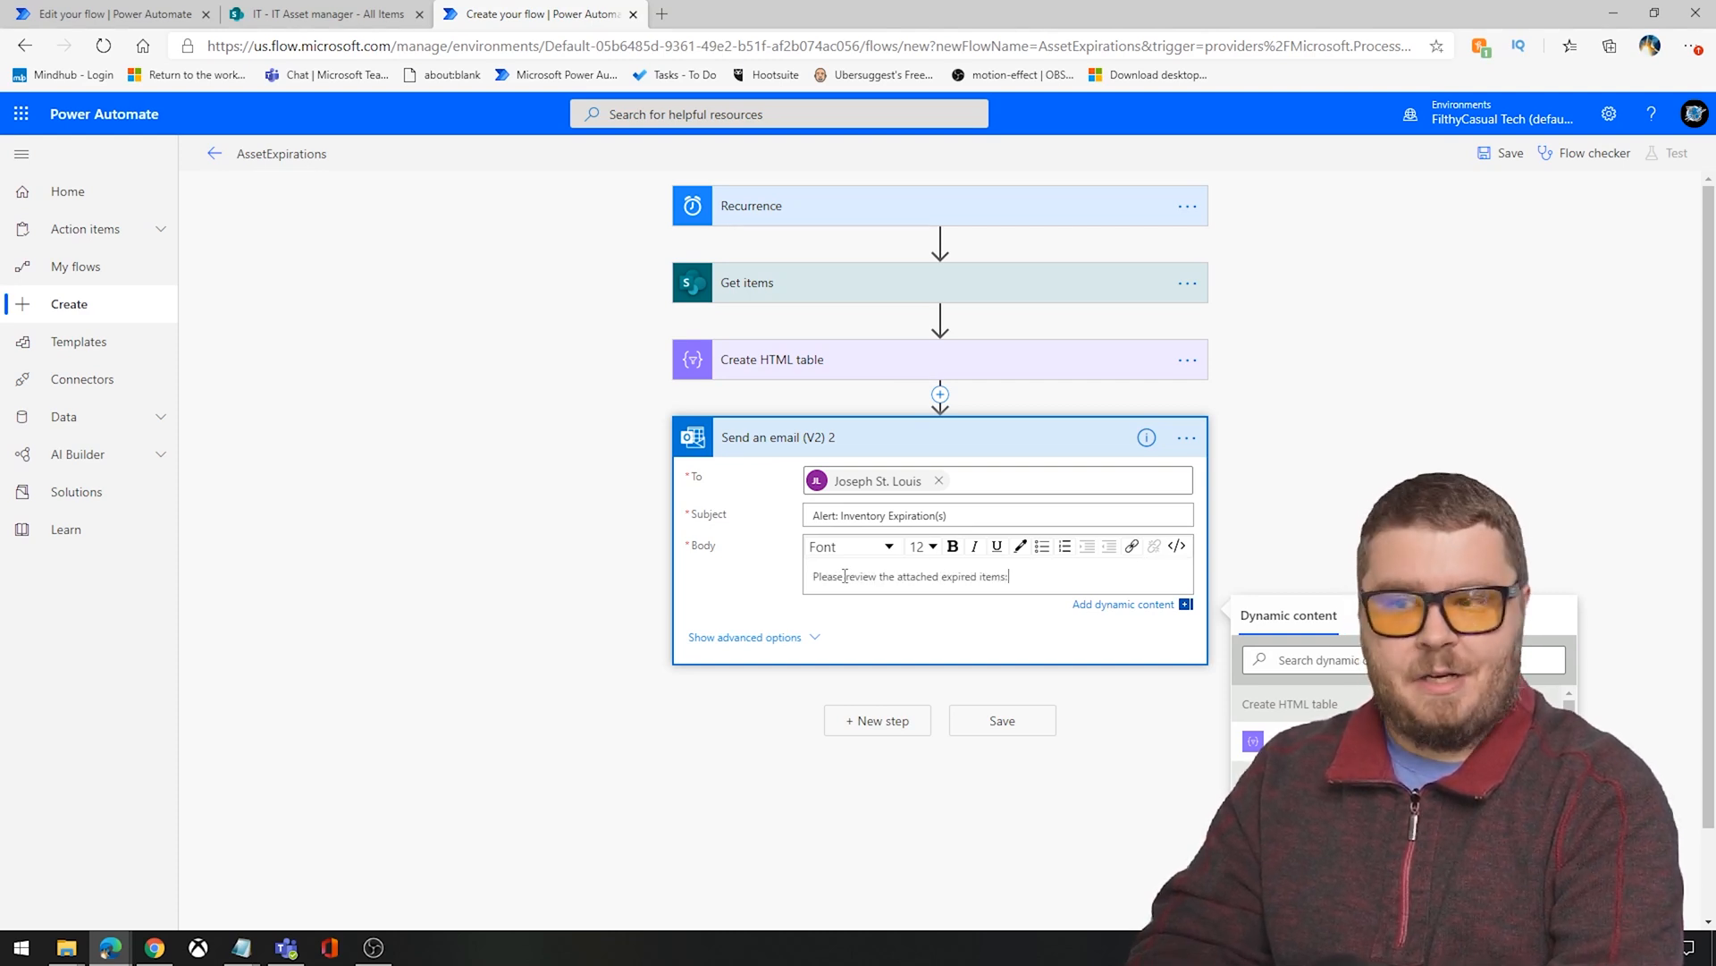
key(Return)
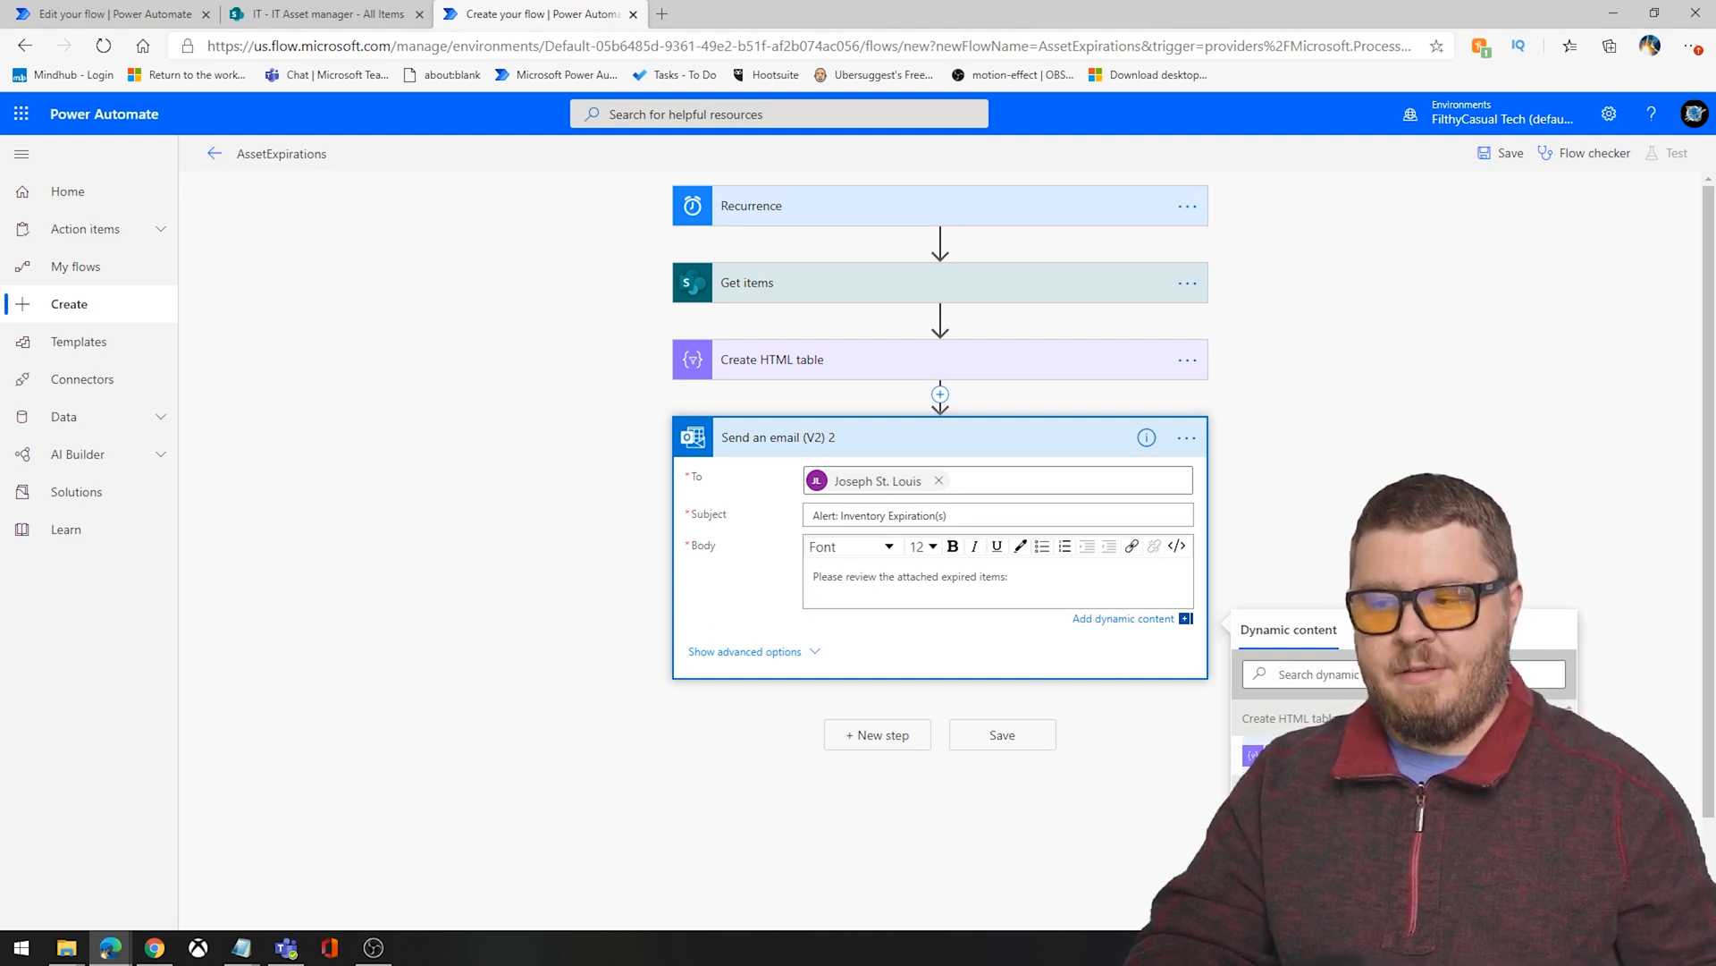
click(1256, 756)
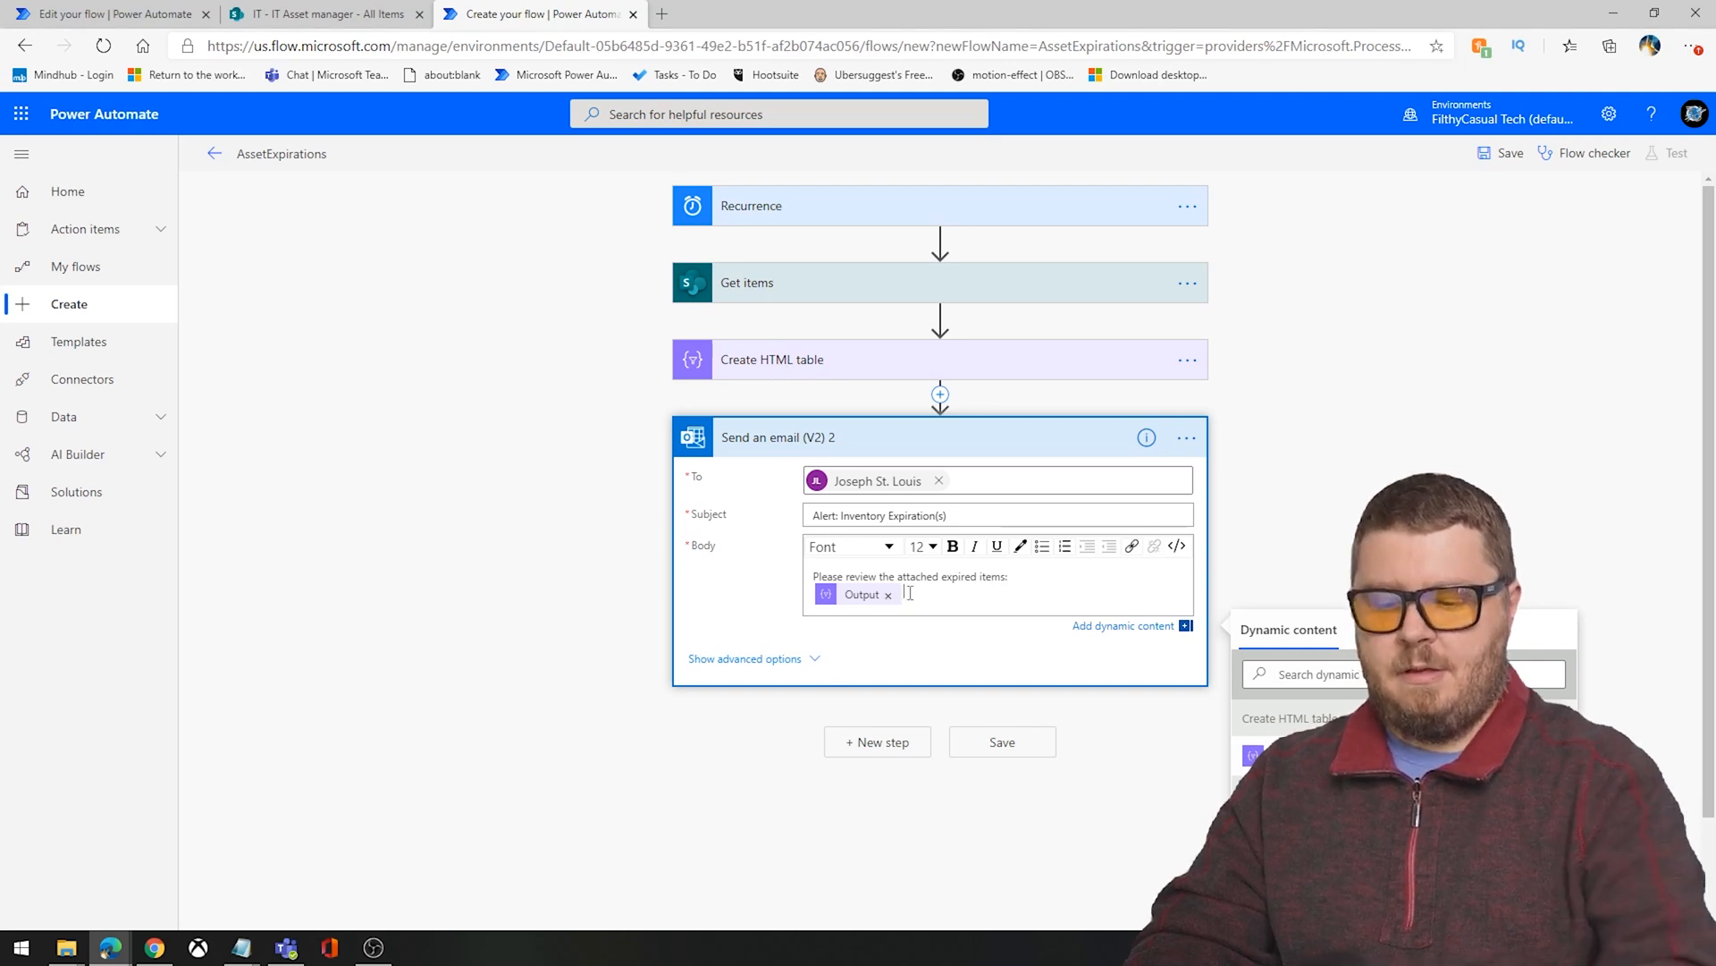
Step: Add the line "These expired items can be found here:" below the Output in the email body, followed by a new line
key(Return)
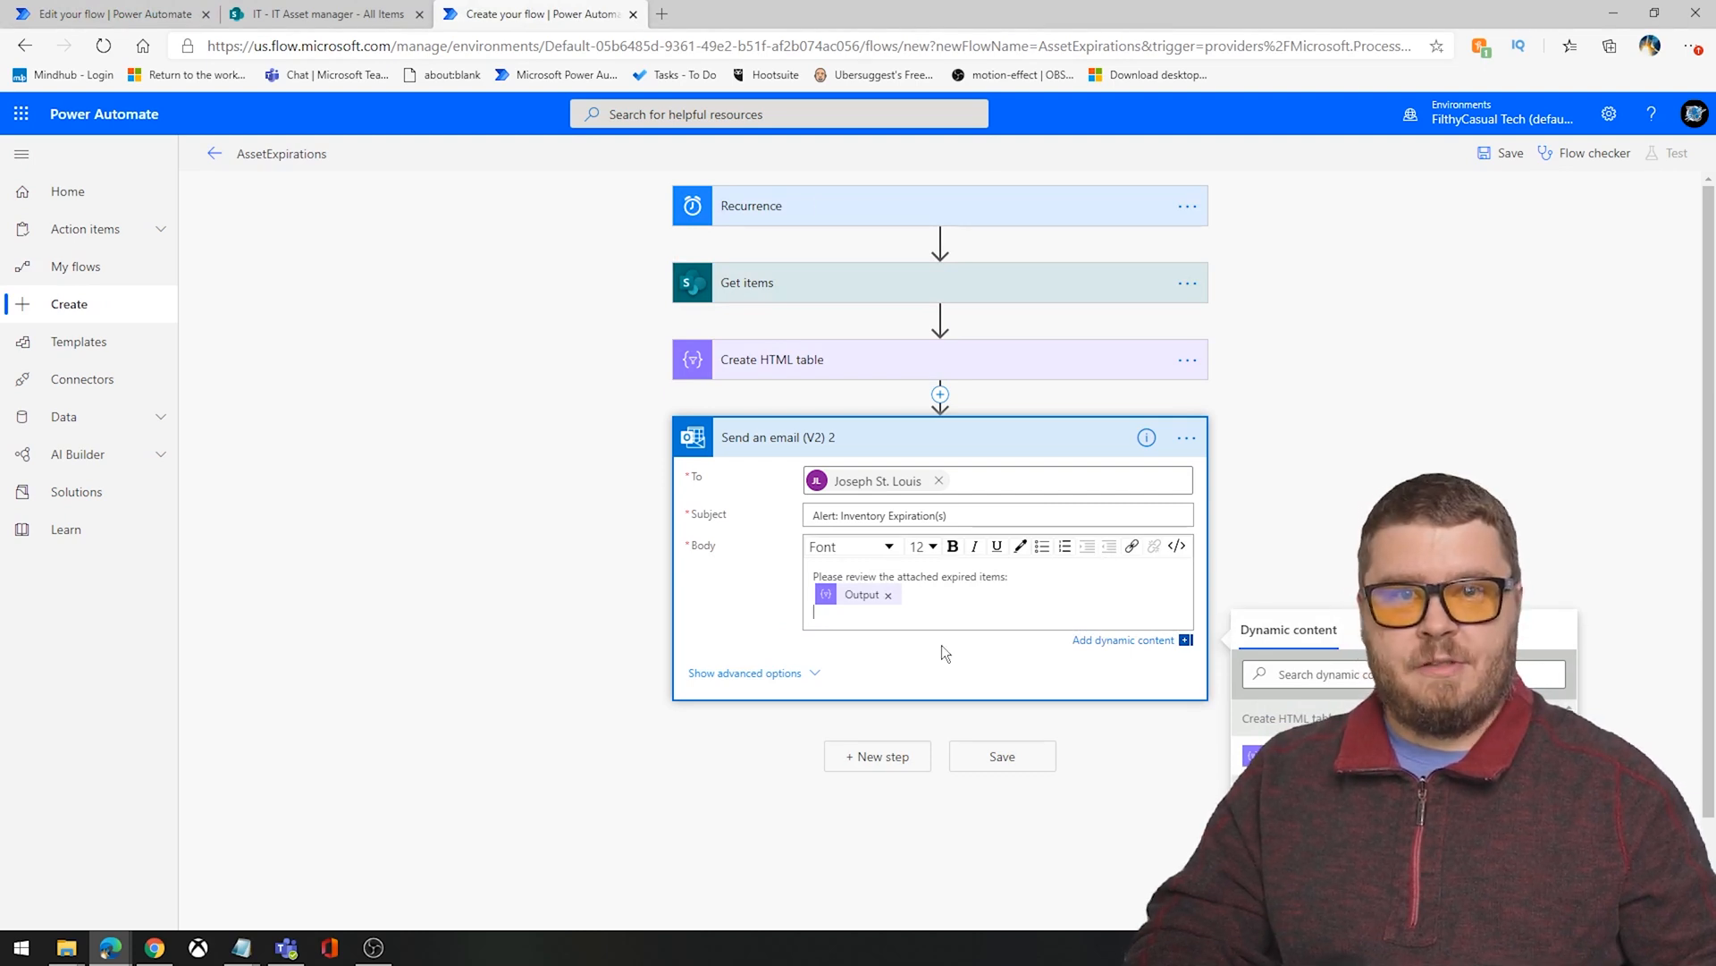
text(These expired items can be found here:)
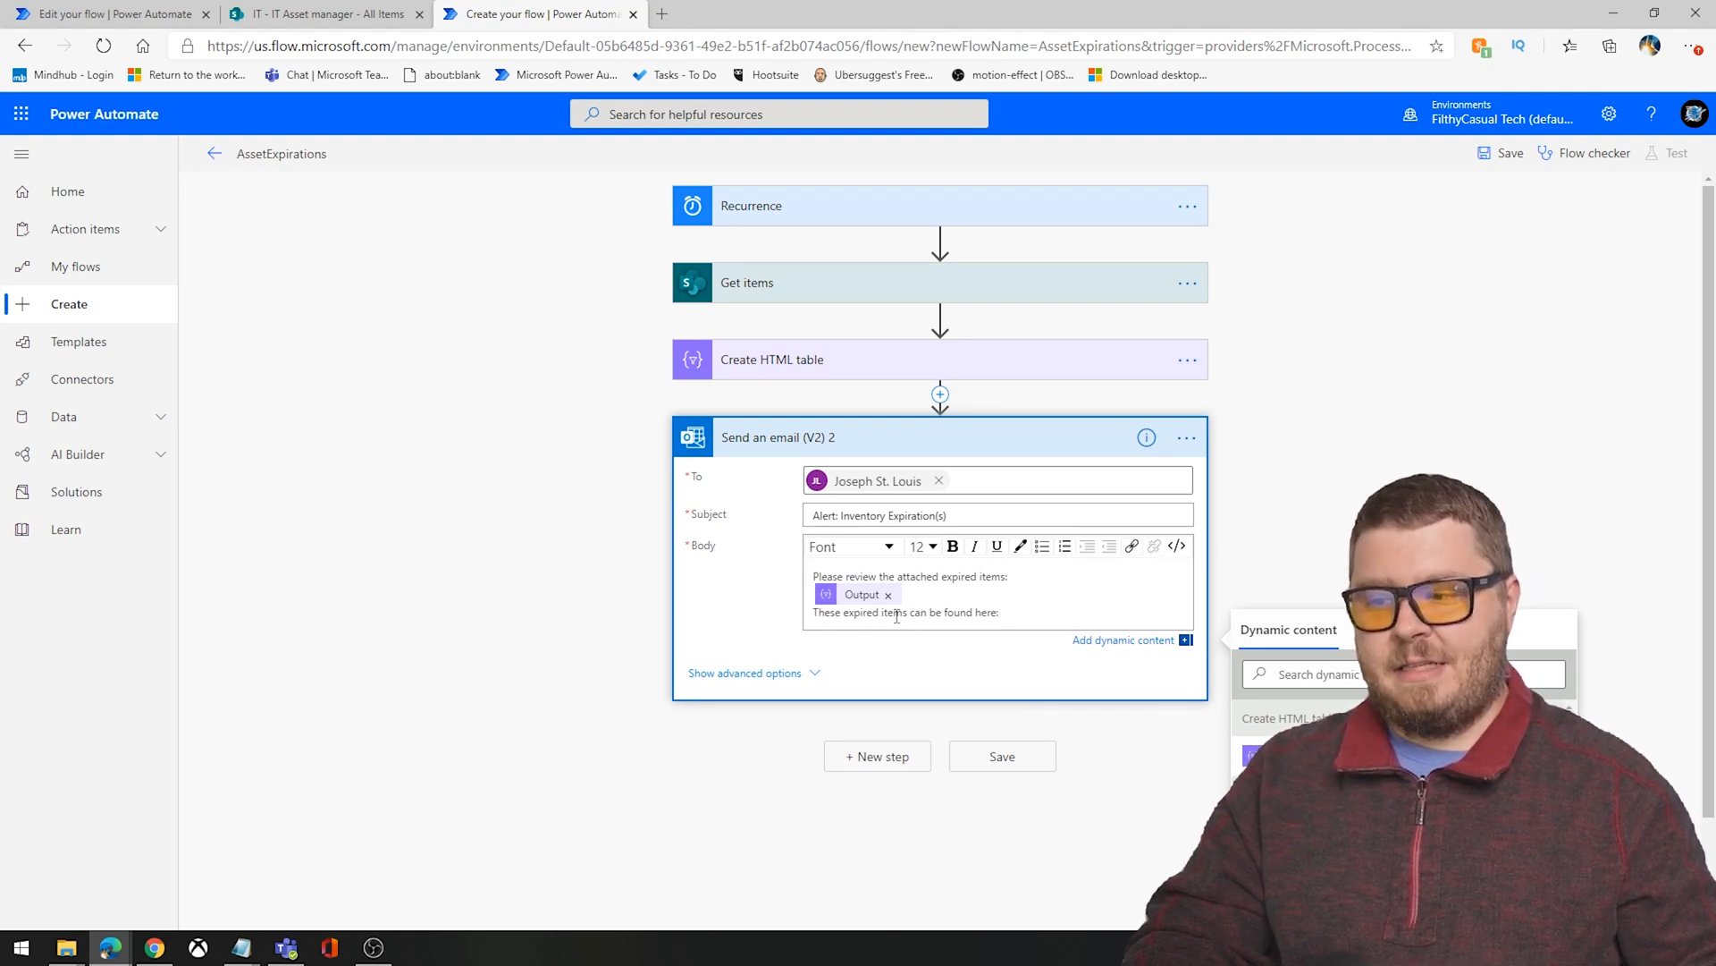
key(Return)
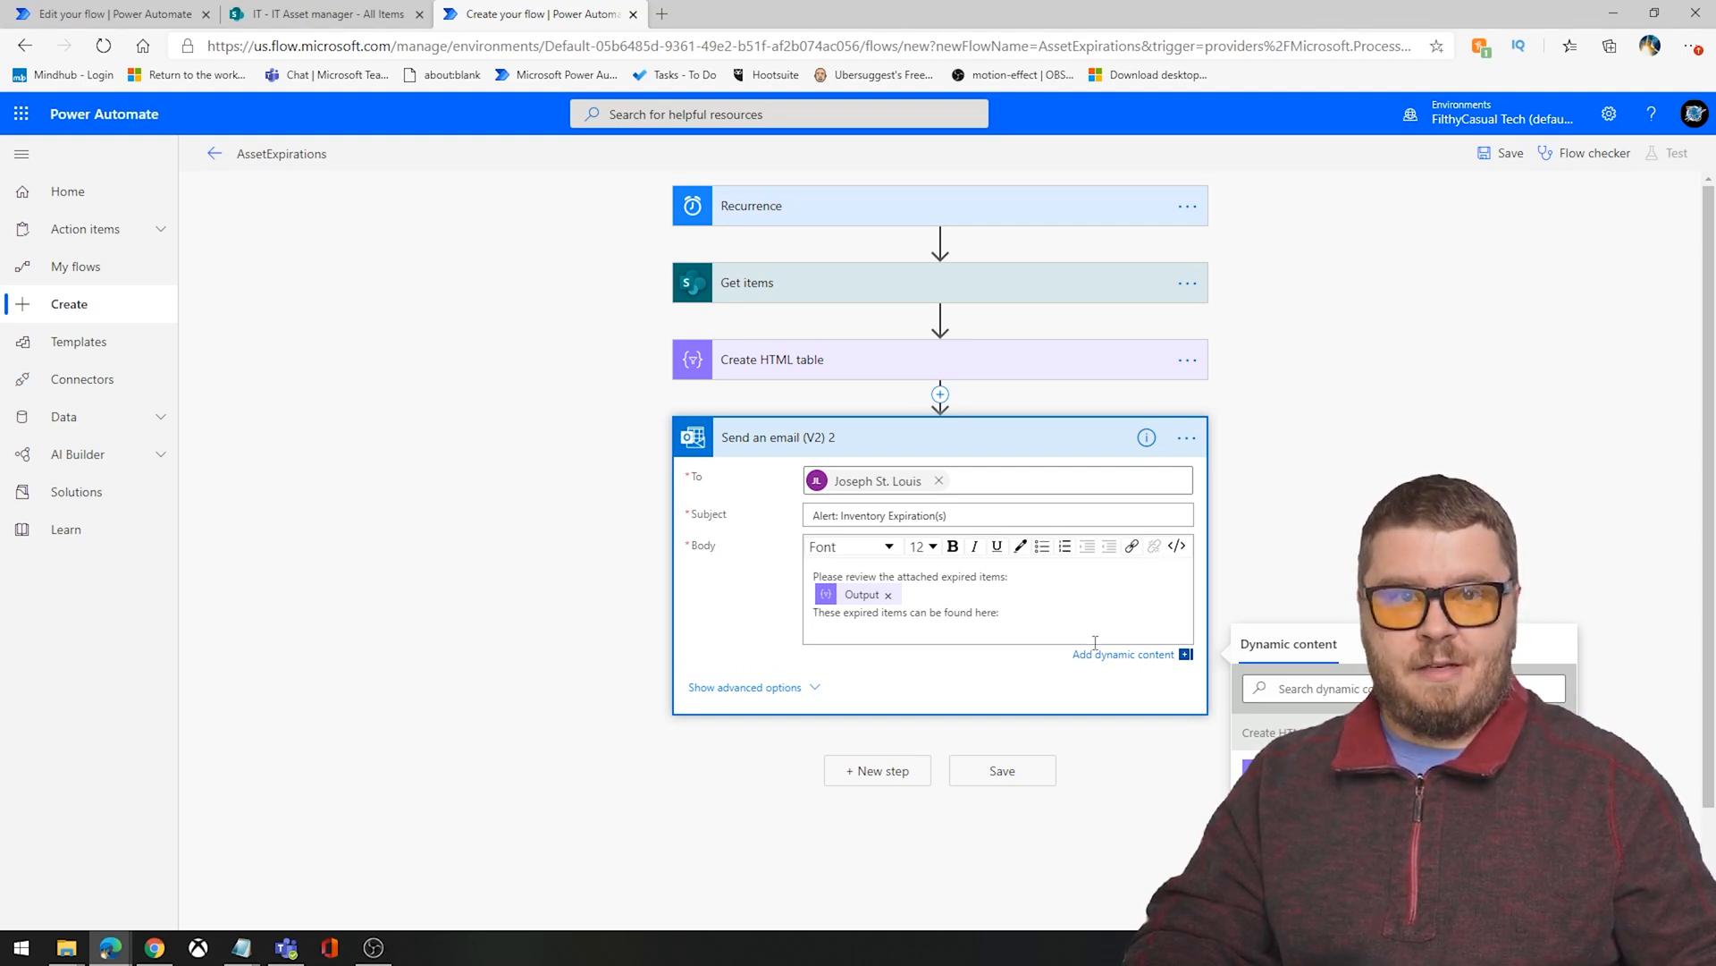
Step: Copy the web address of the IT Asset manager list in SharePoint and return to the flow being created
click(350, 15)
click(602, 50)
right_click(609, 50)
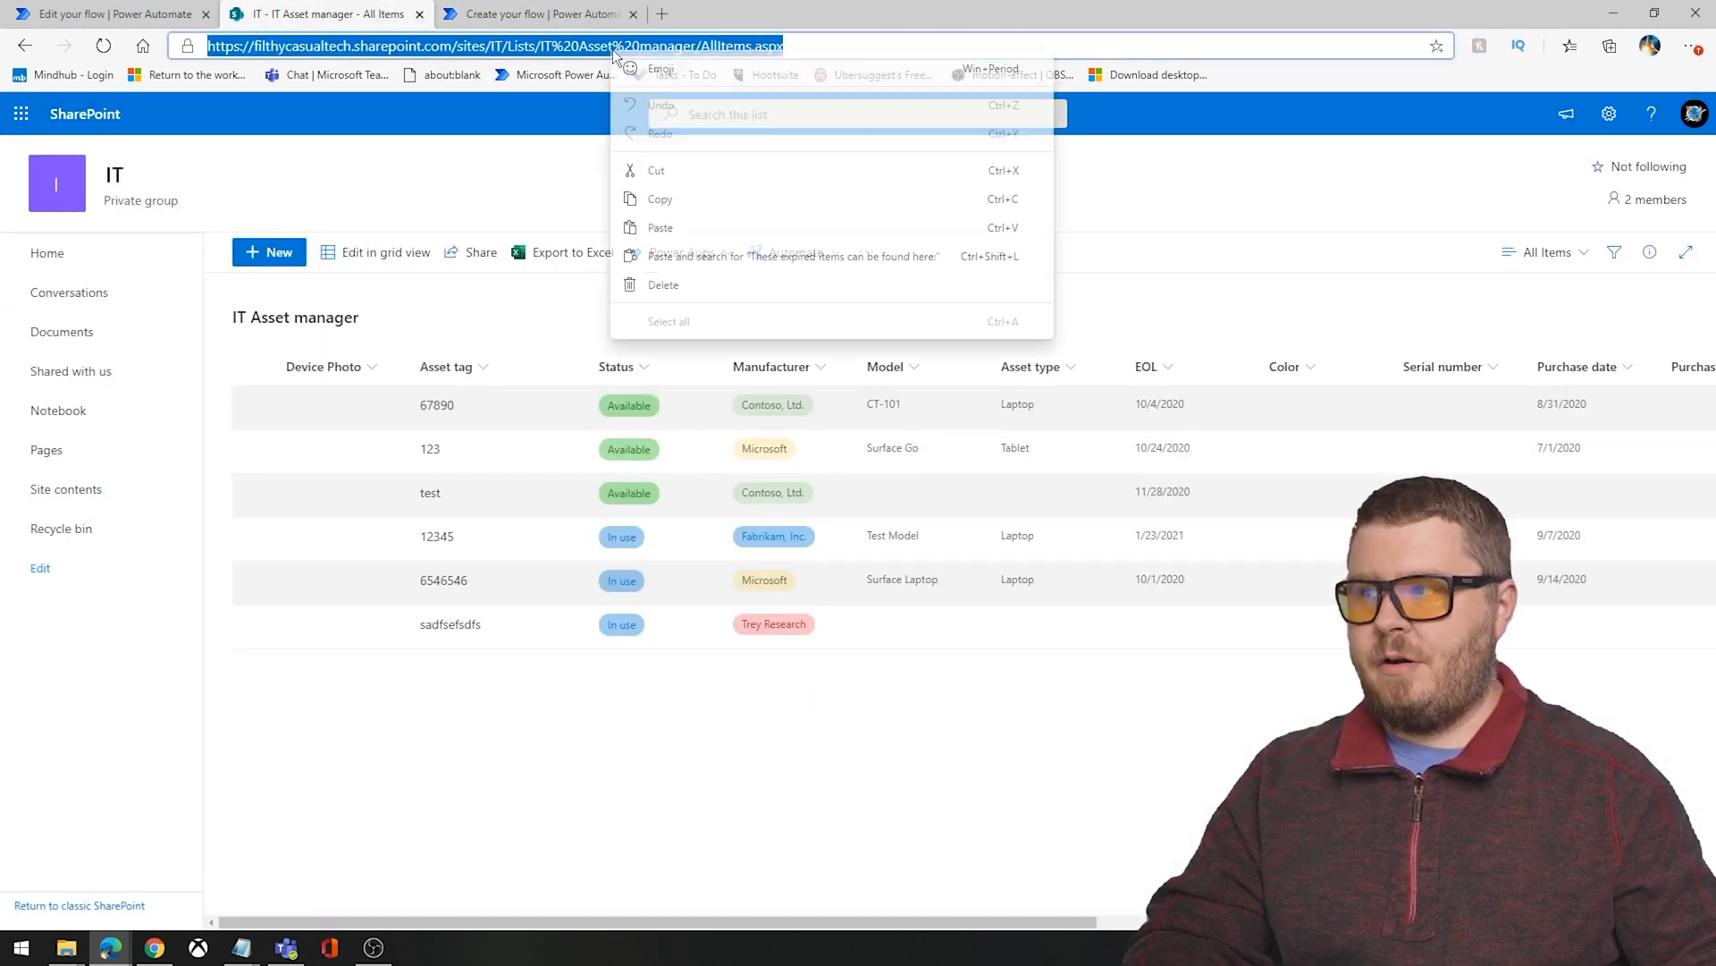
click(684, 201)
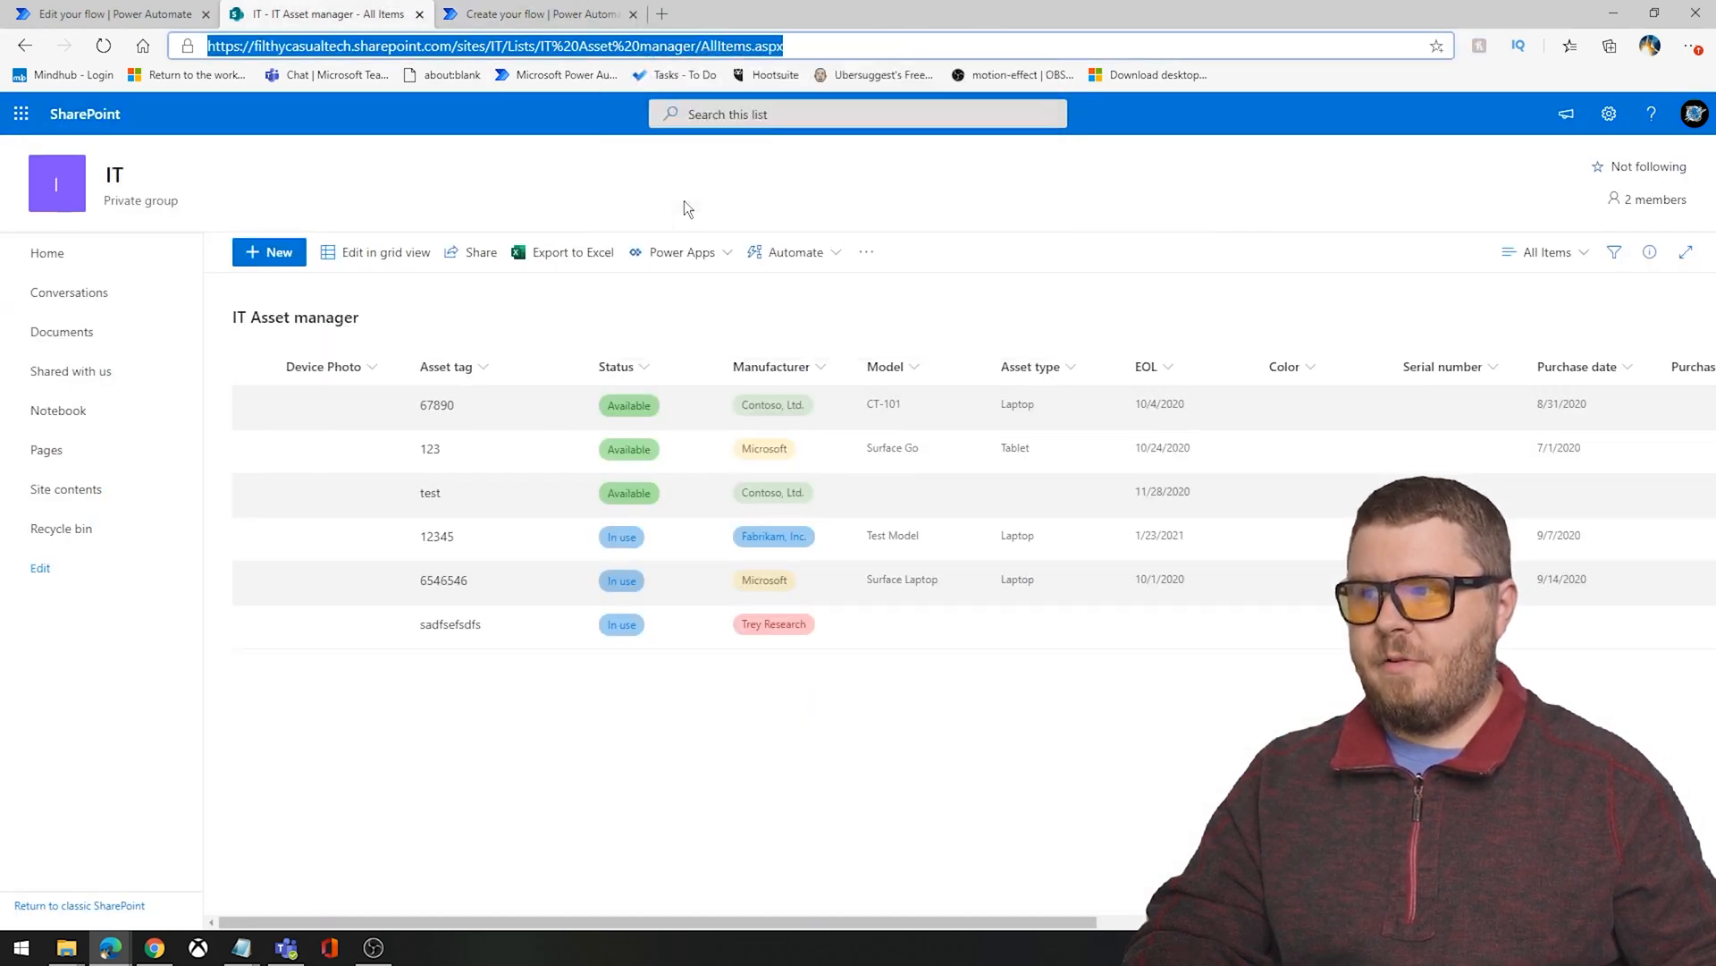
click(523, 14)
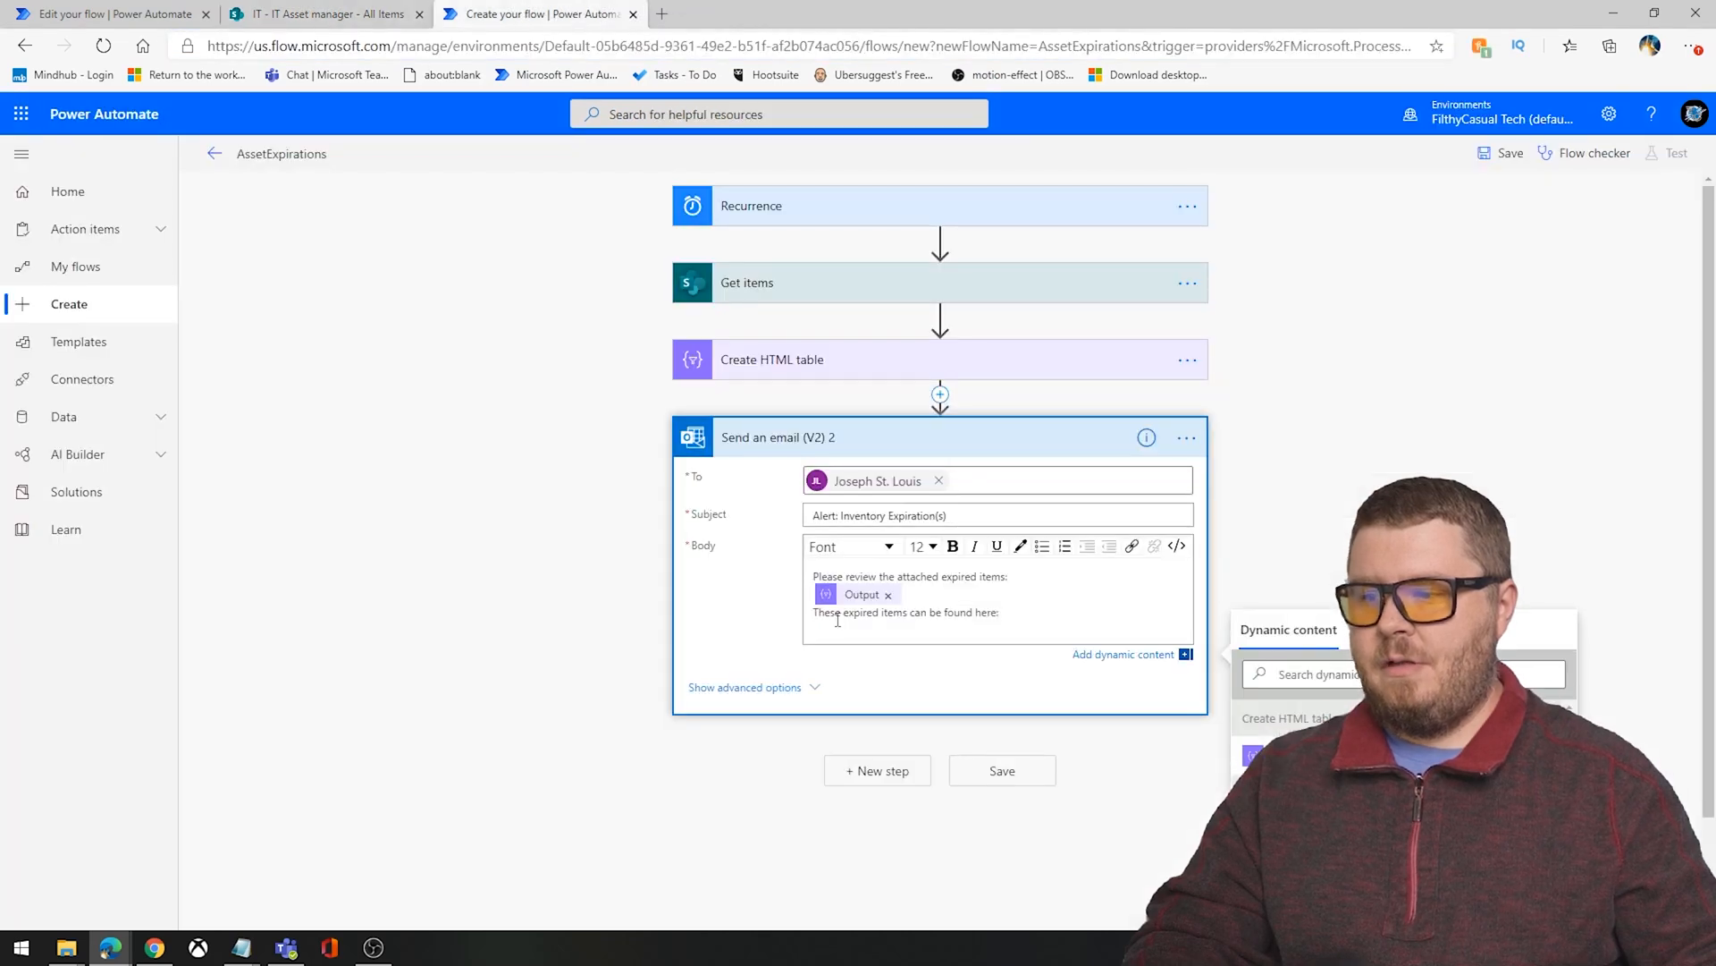
Step: Insert a link titled "IT Asset Manager" on the last line of the email body, with the copied list address as its target
click(1134, 554)
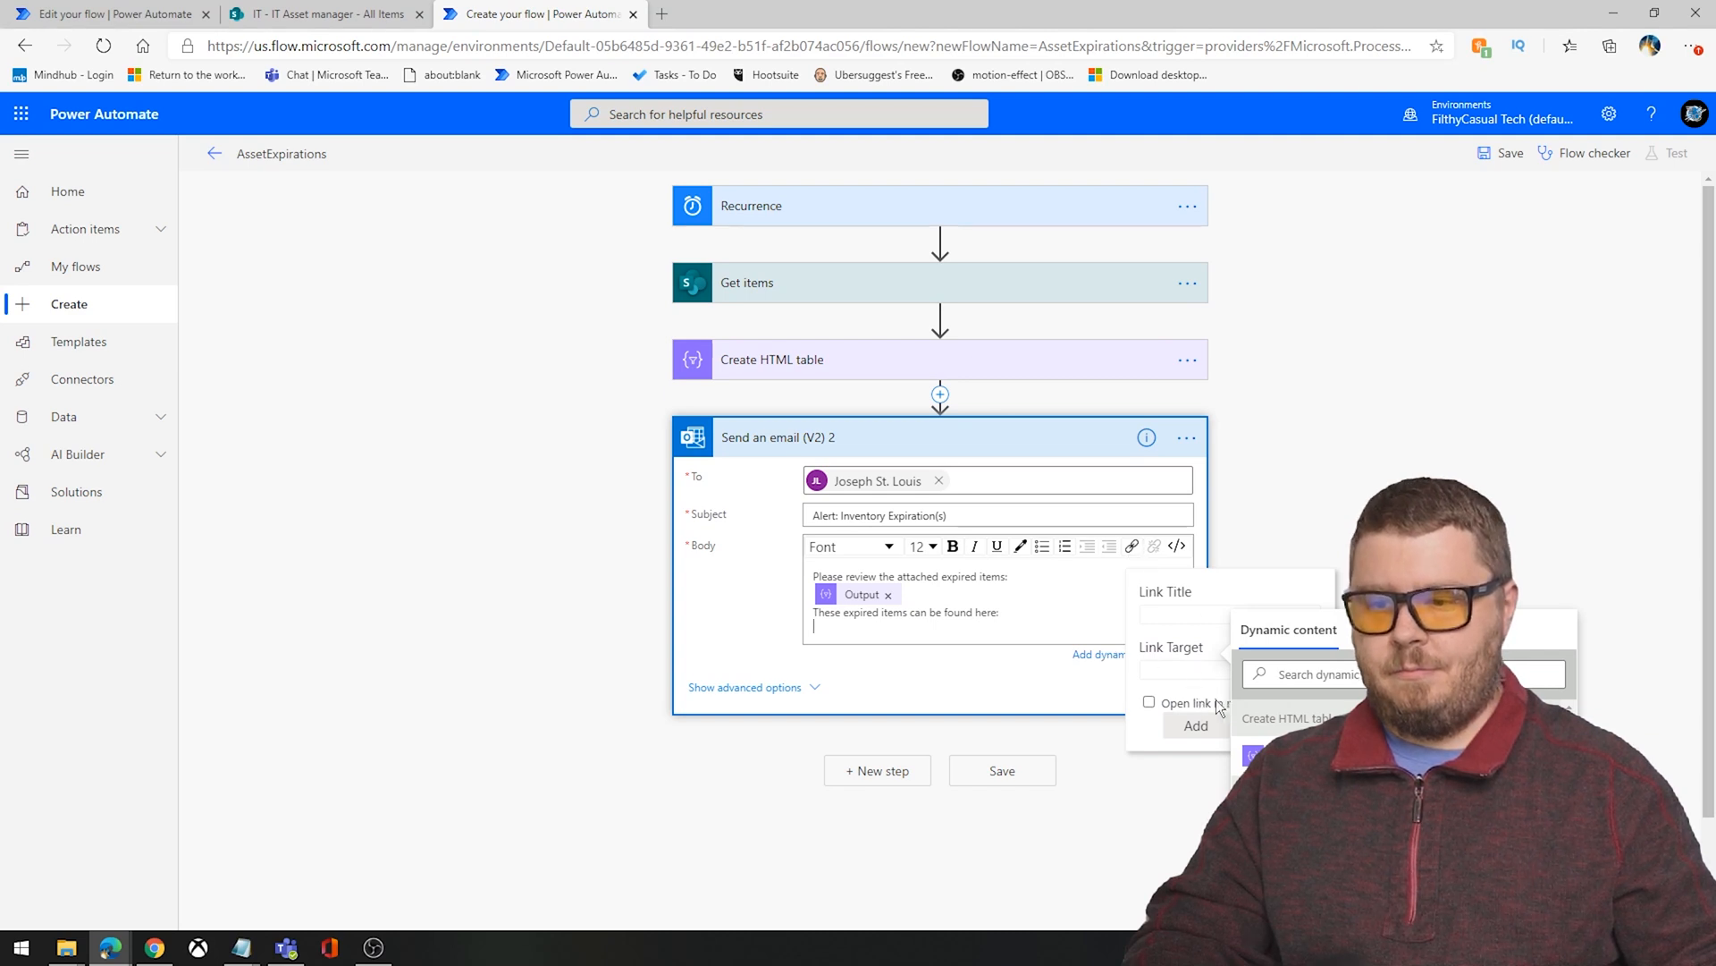
click(1193, 657)
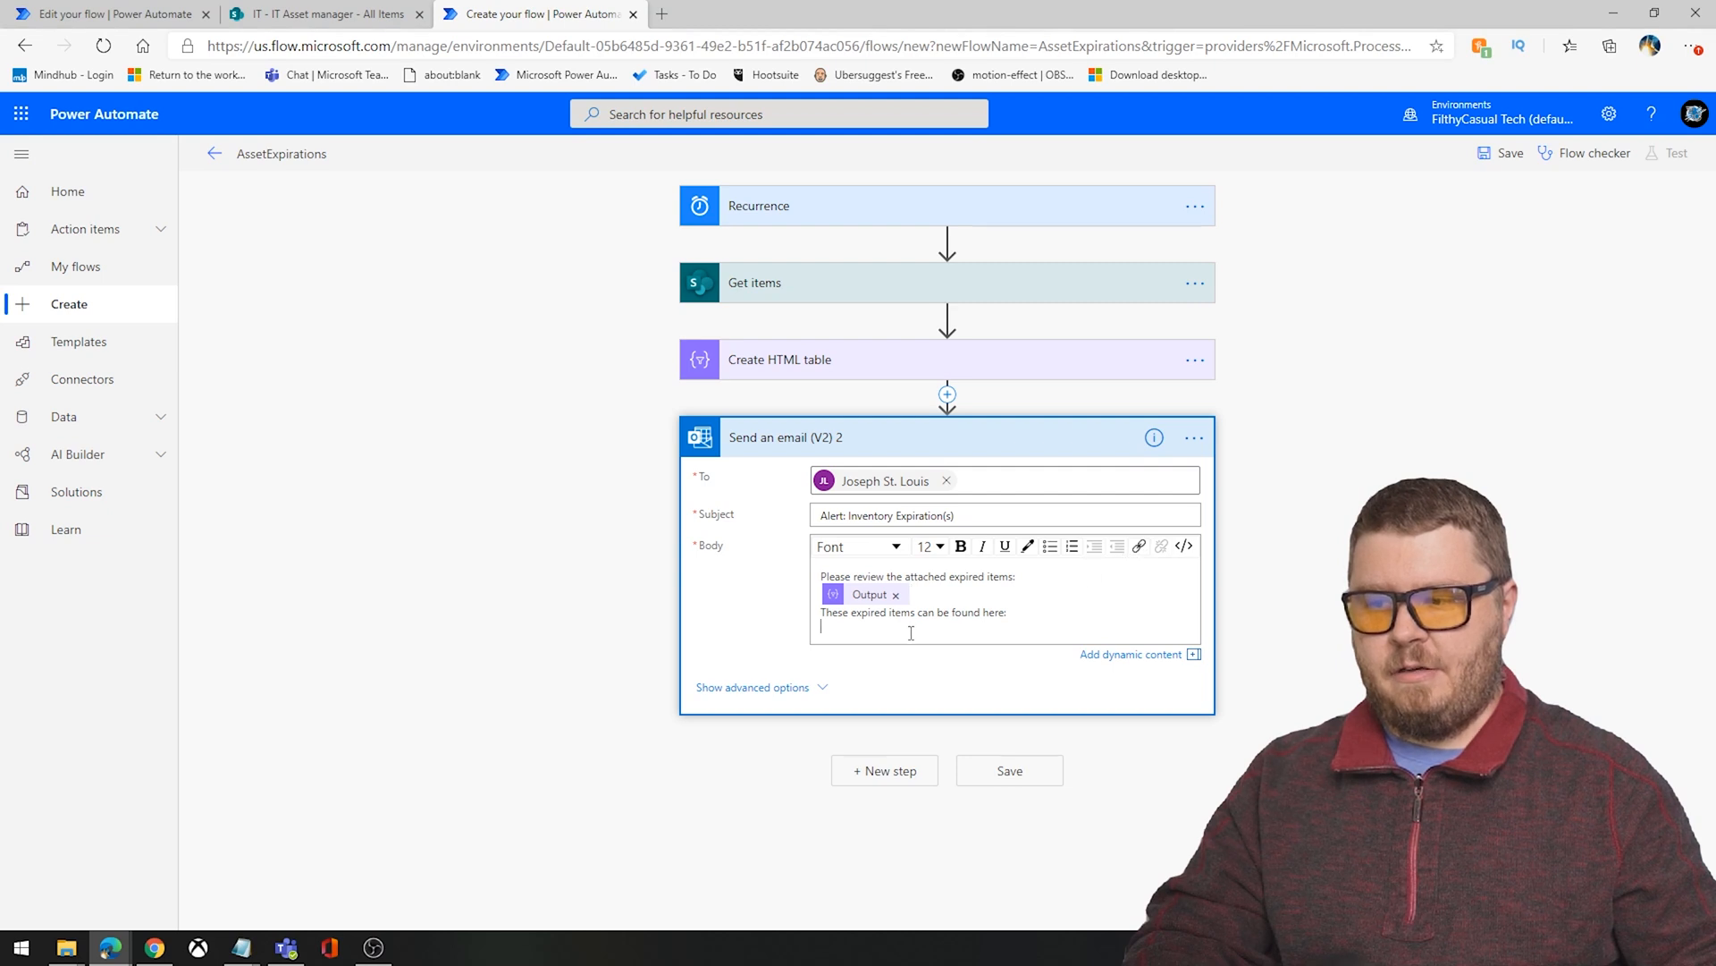
click(1141, 547)
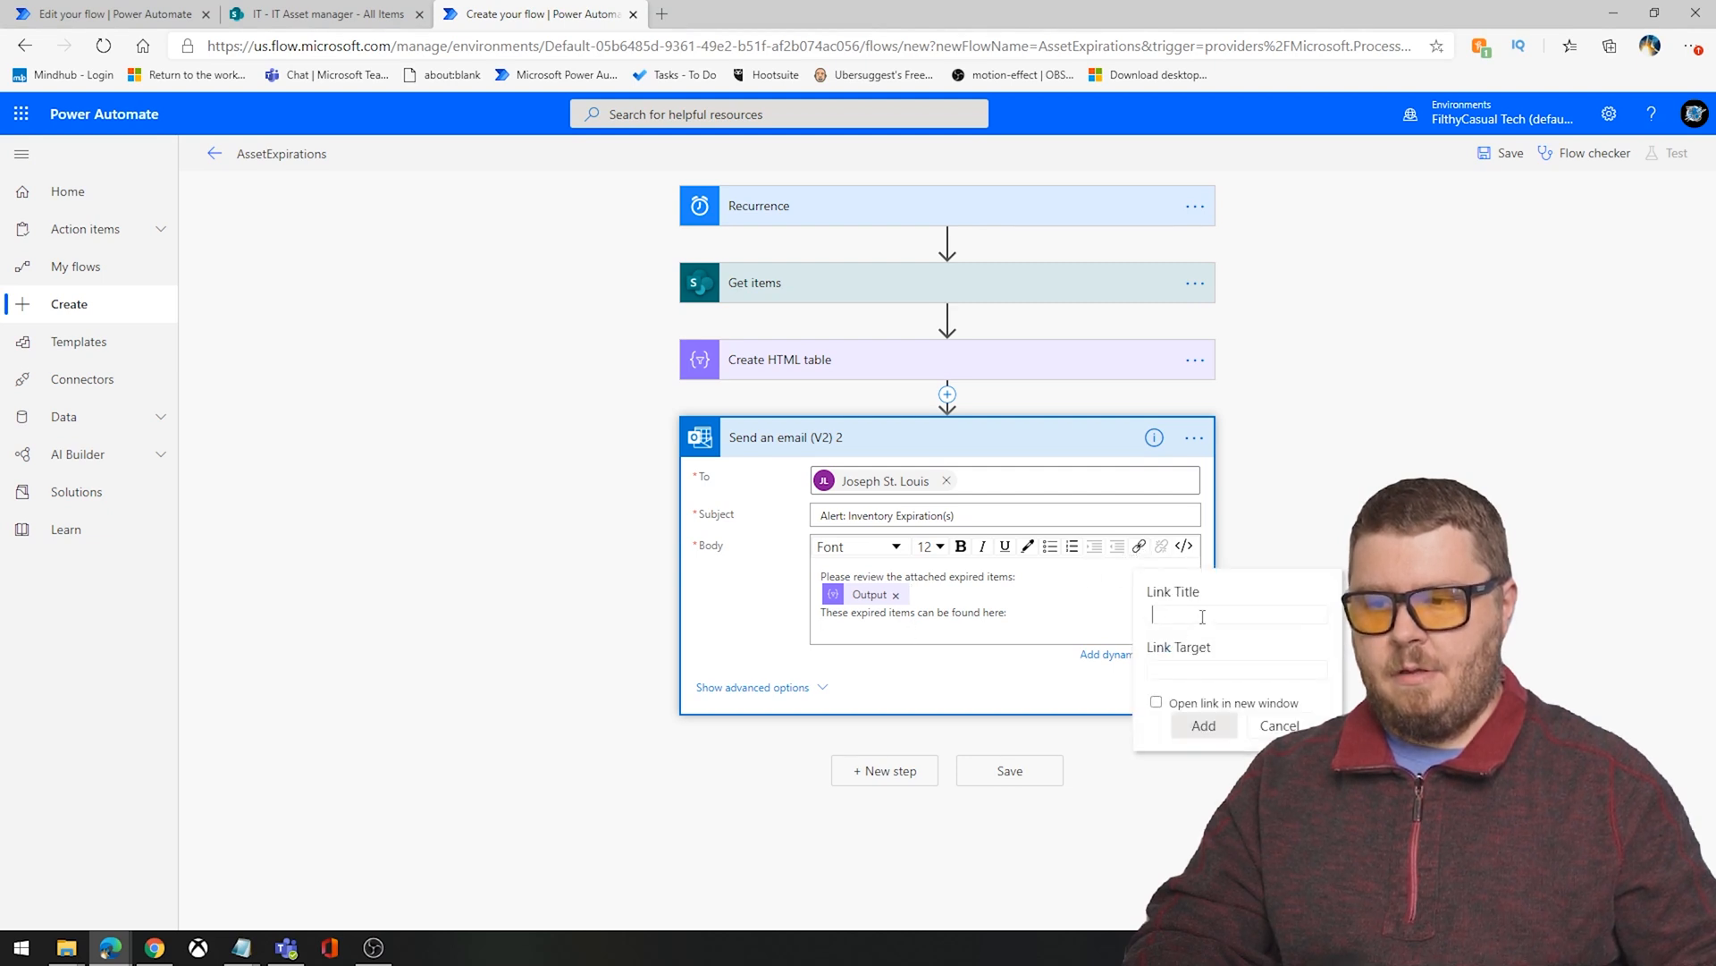
click(1178, 670)
key(ctrl+v)
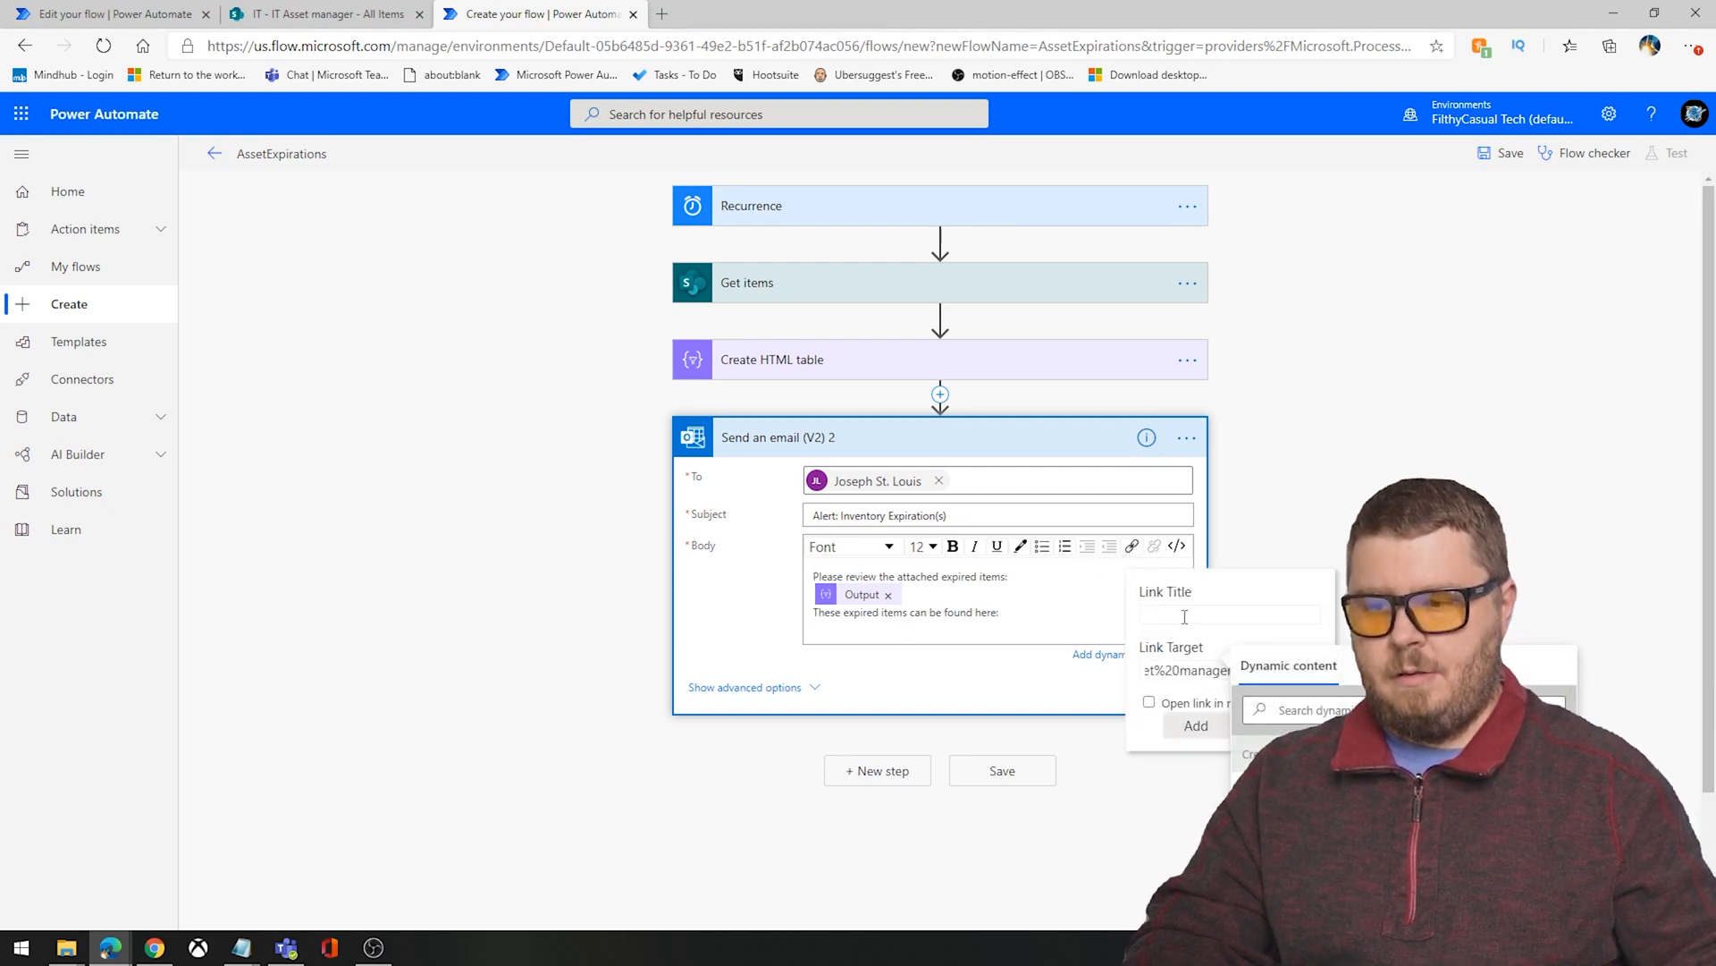
text(IT )
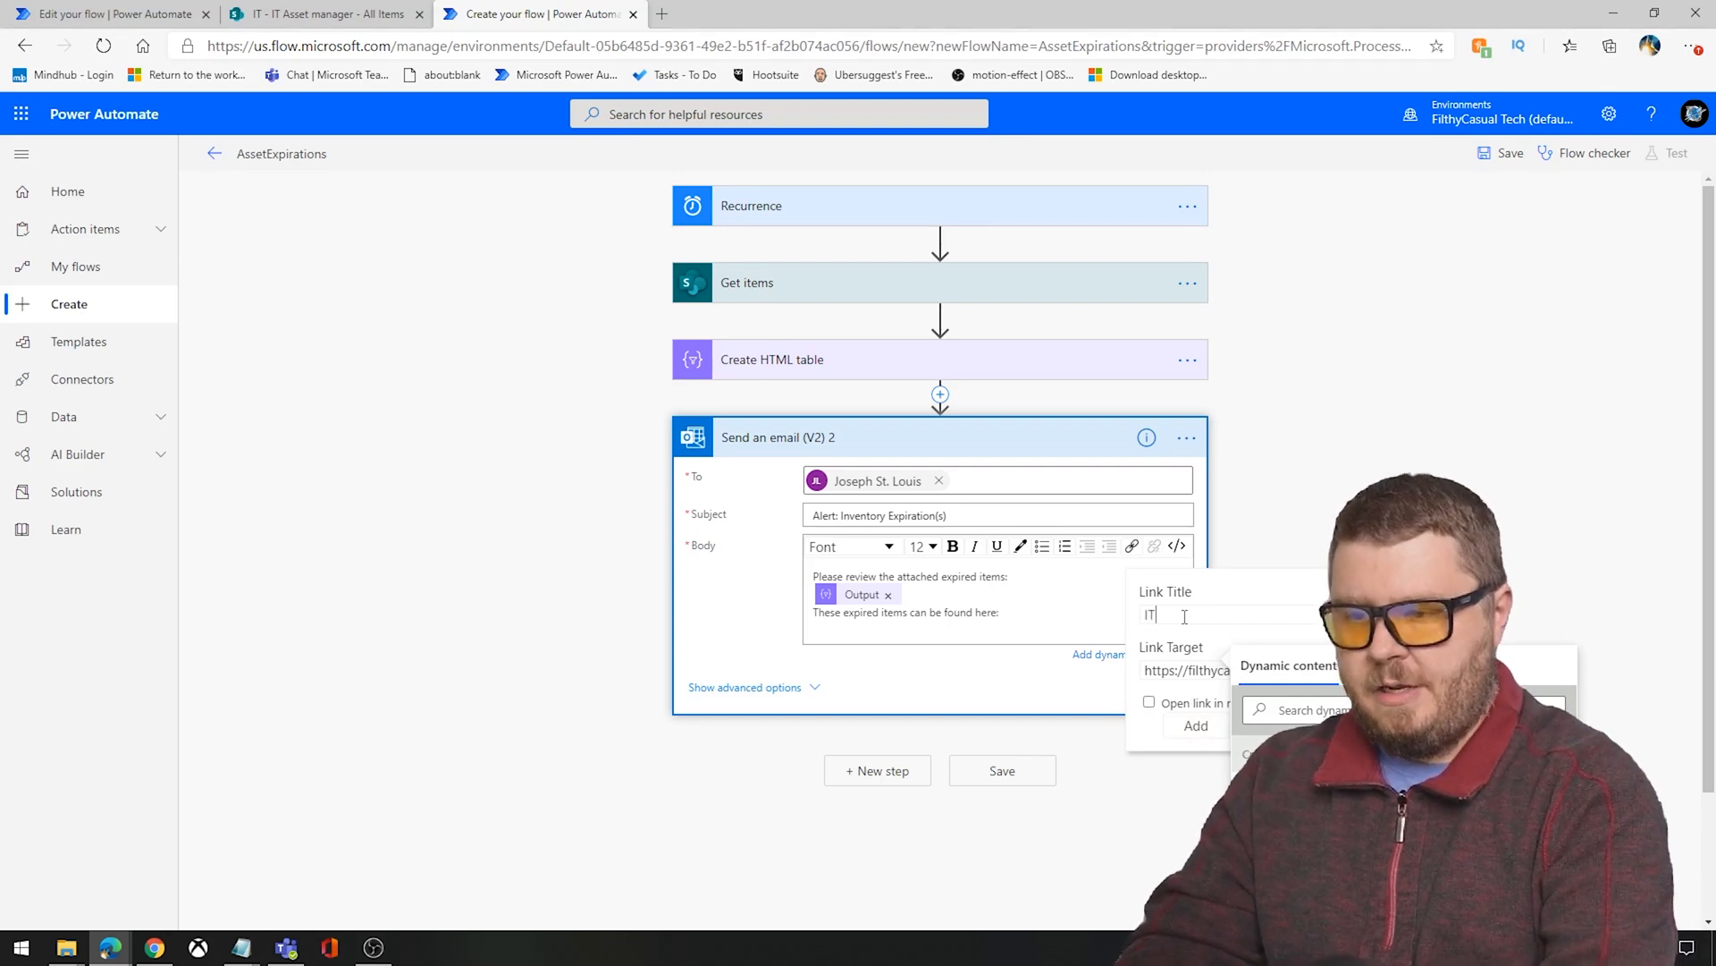
text(Asset Ma)
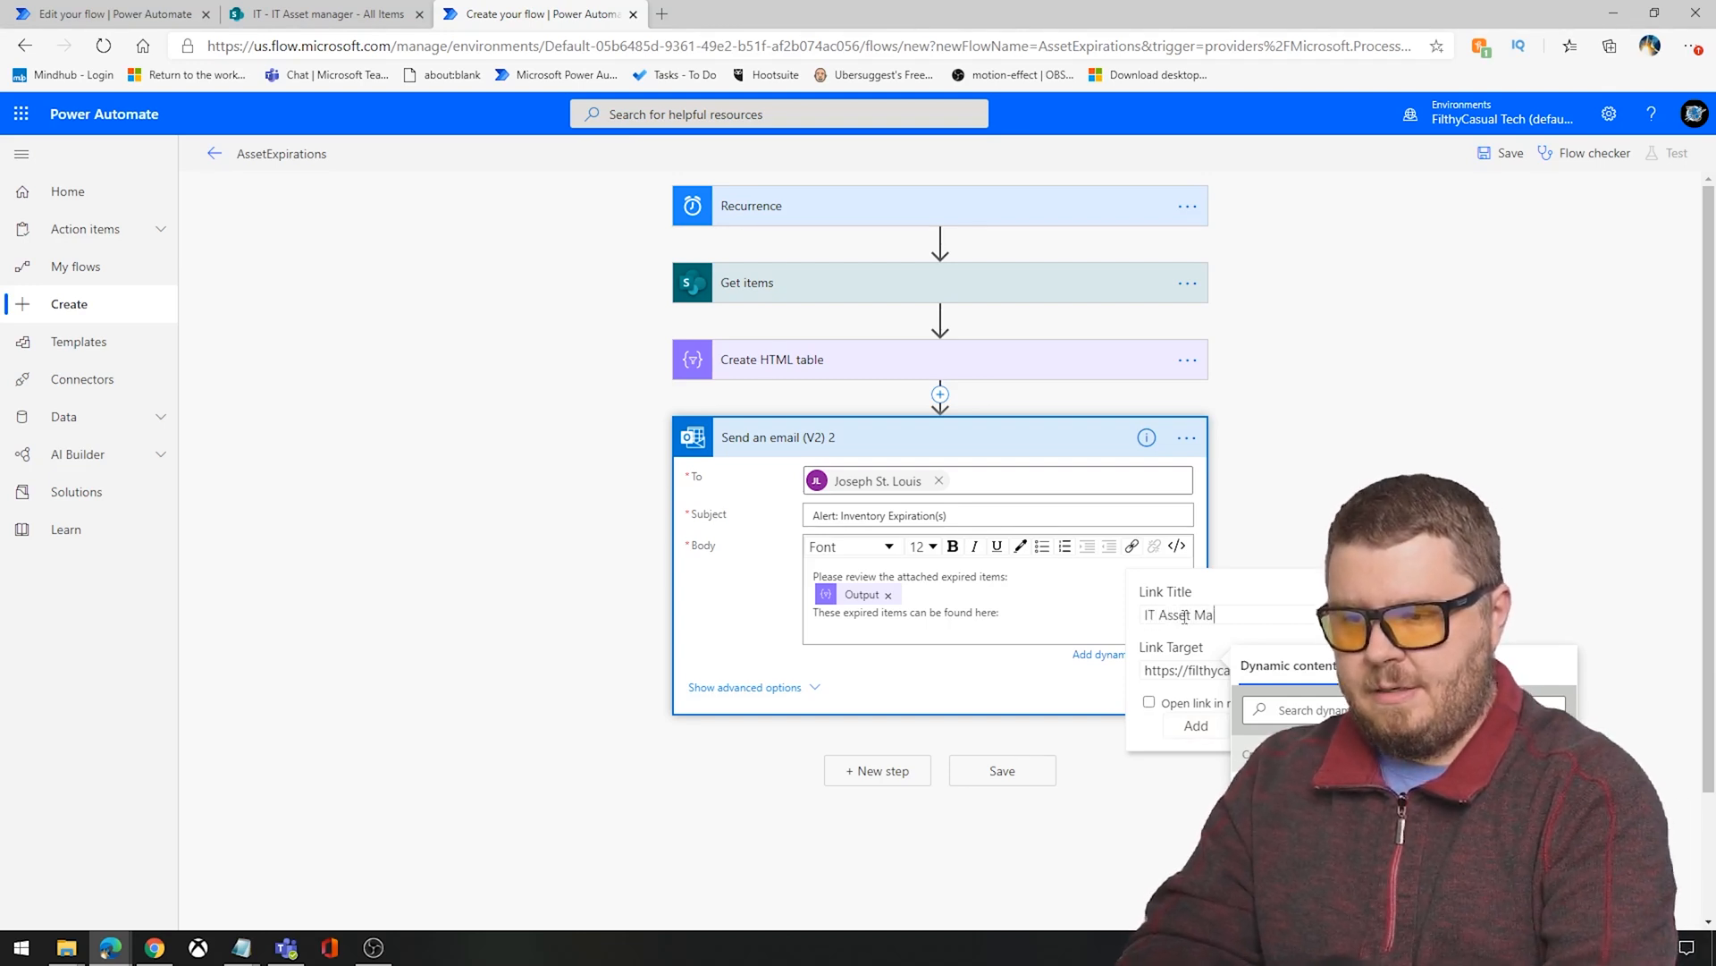
text(nager)
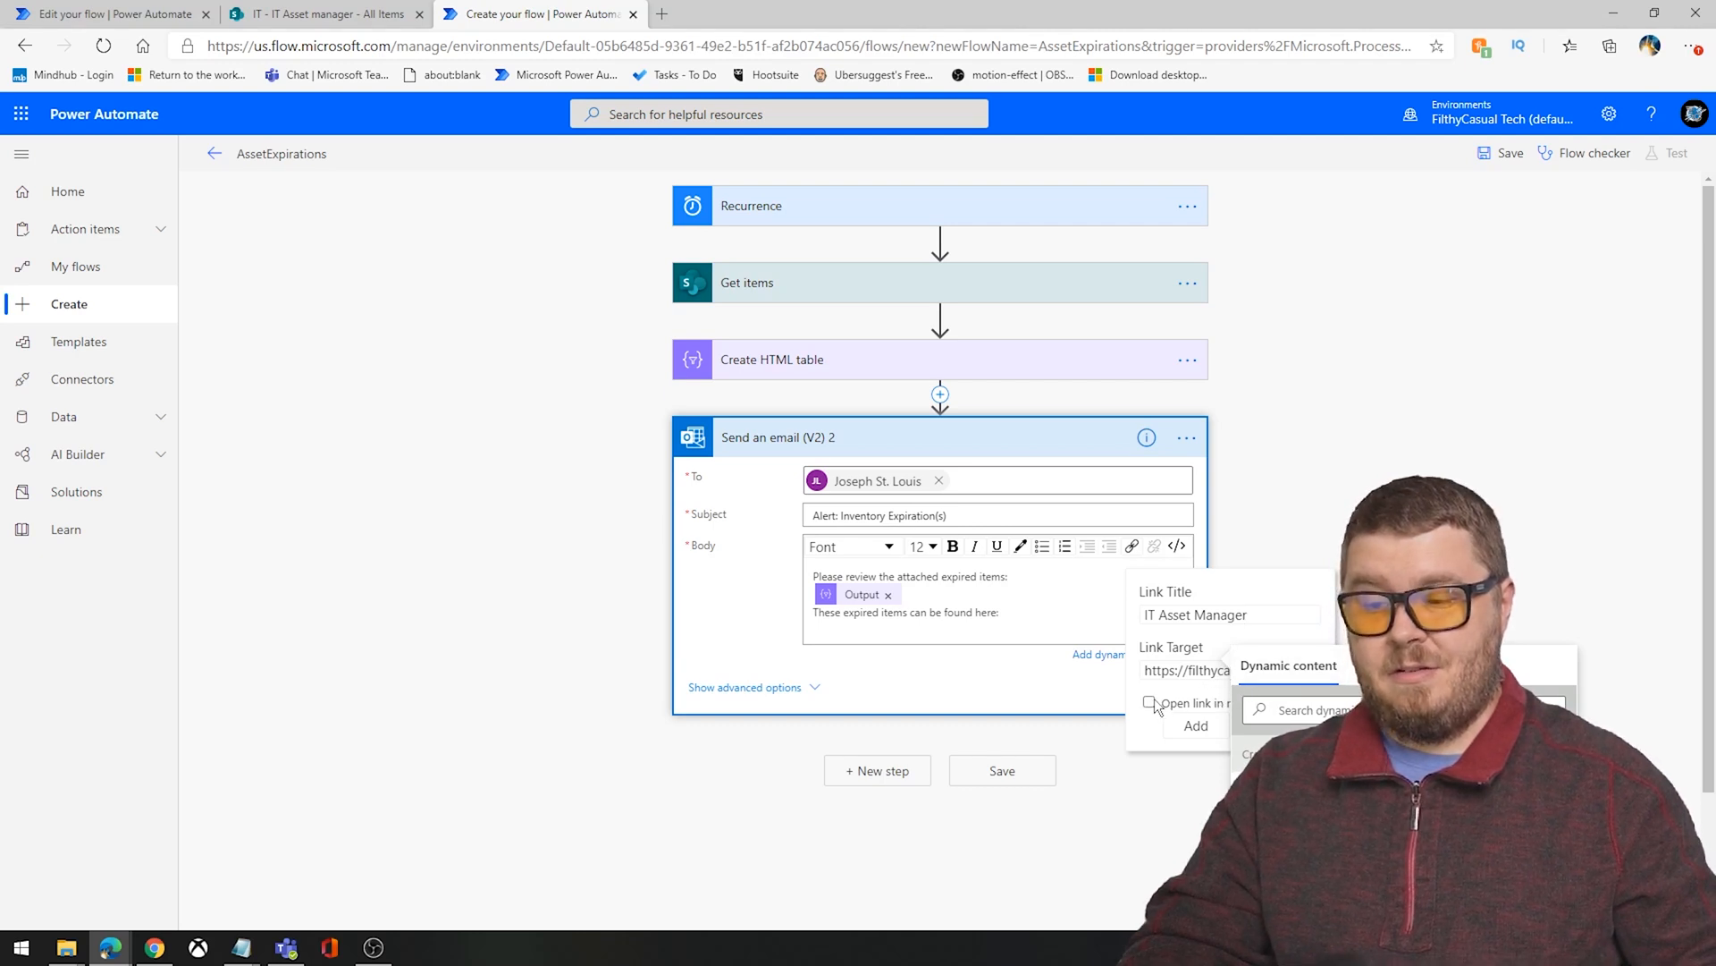
click(1197, 726)
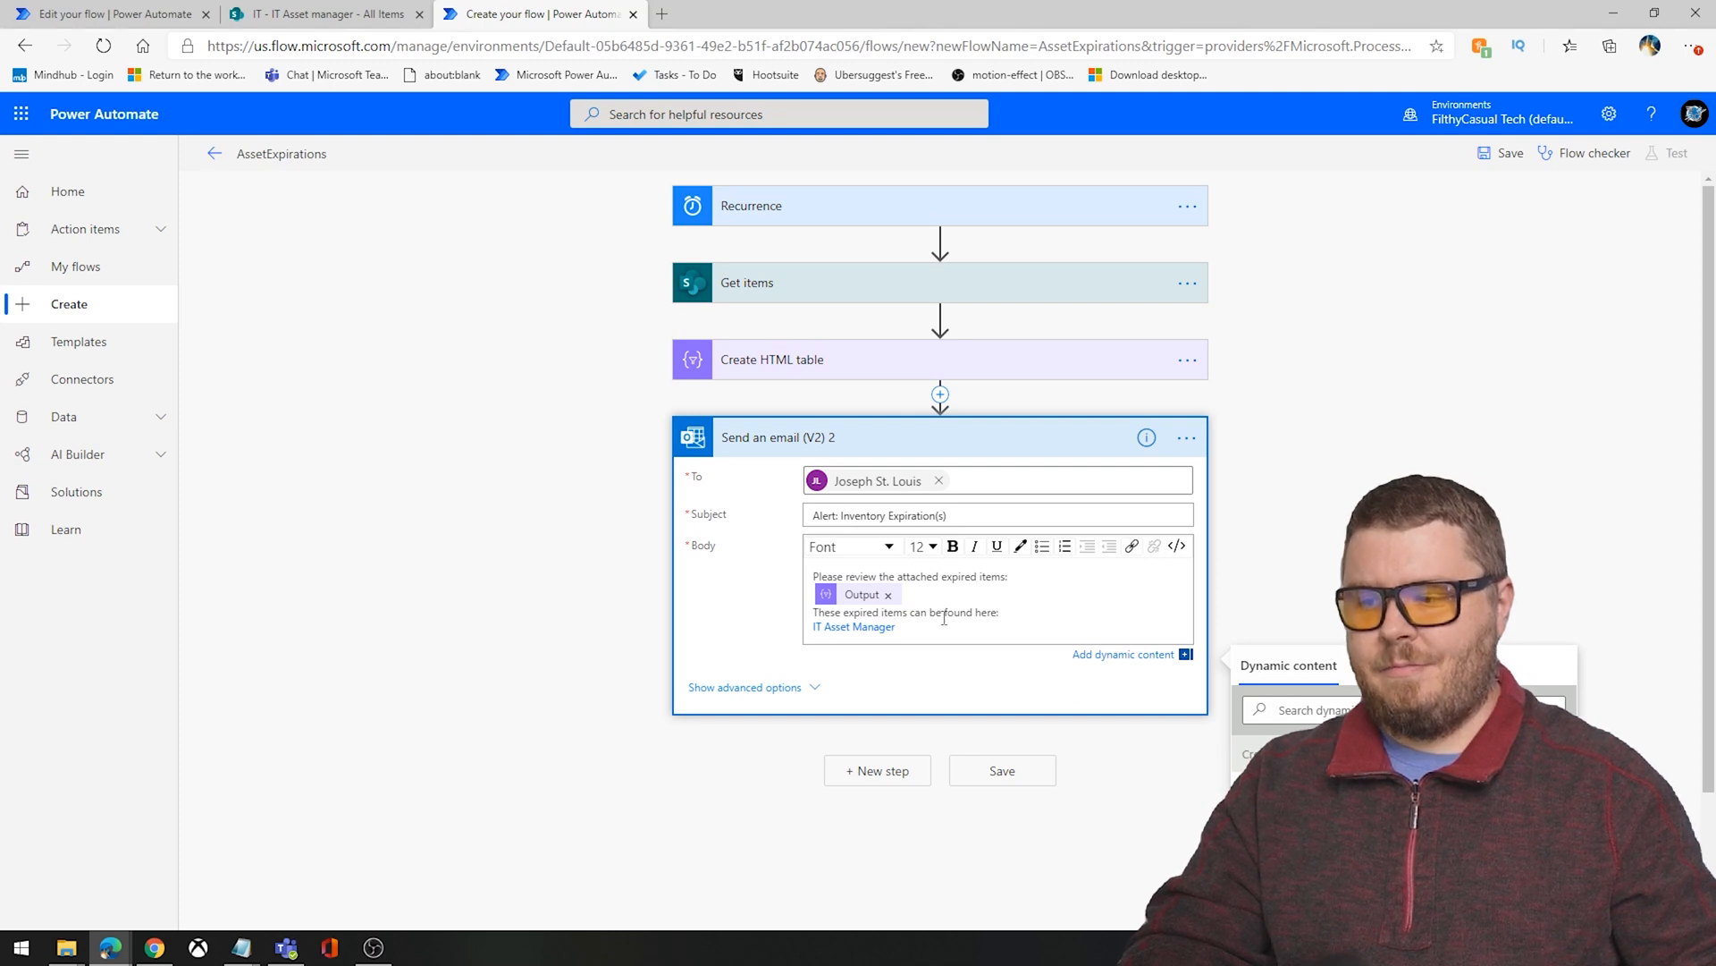
Step: Save the AssetExpirations flow and check it for errors and warnings with the Flow checker
click(1003, 773)
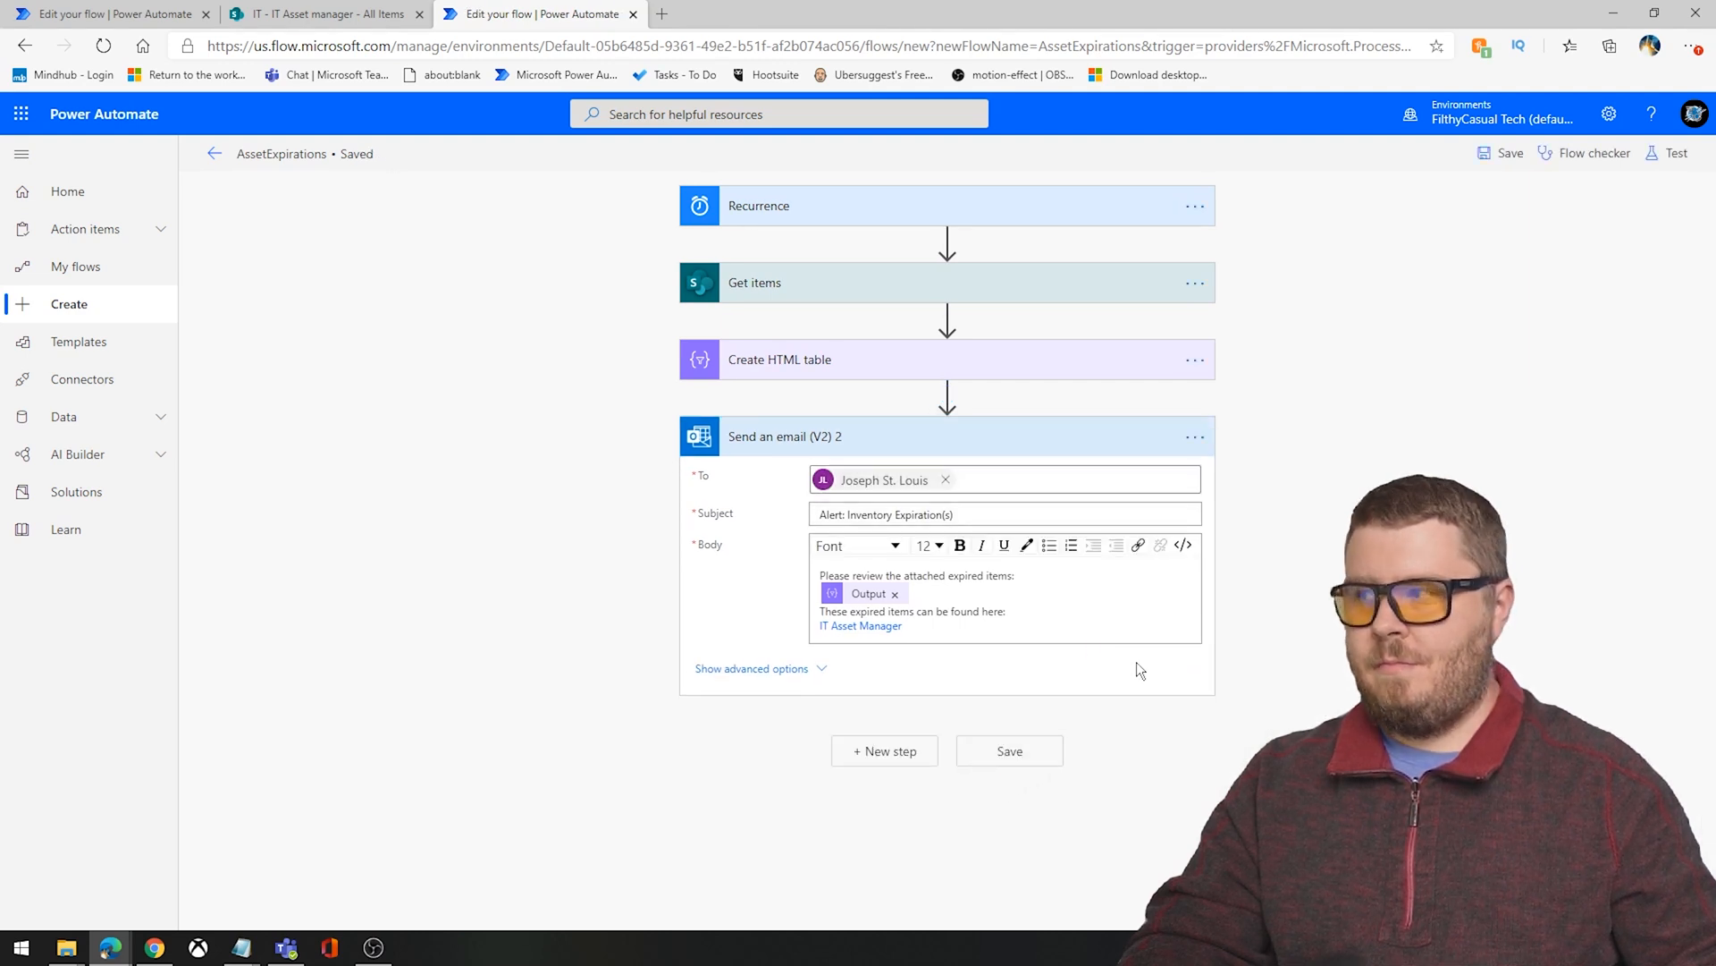
click(1597, 154)
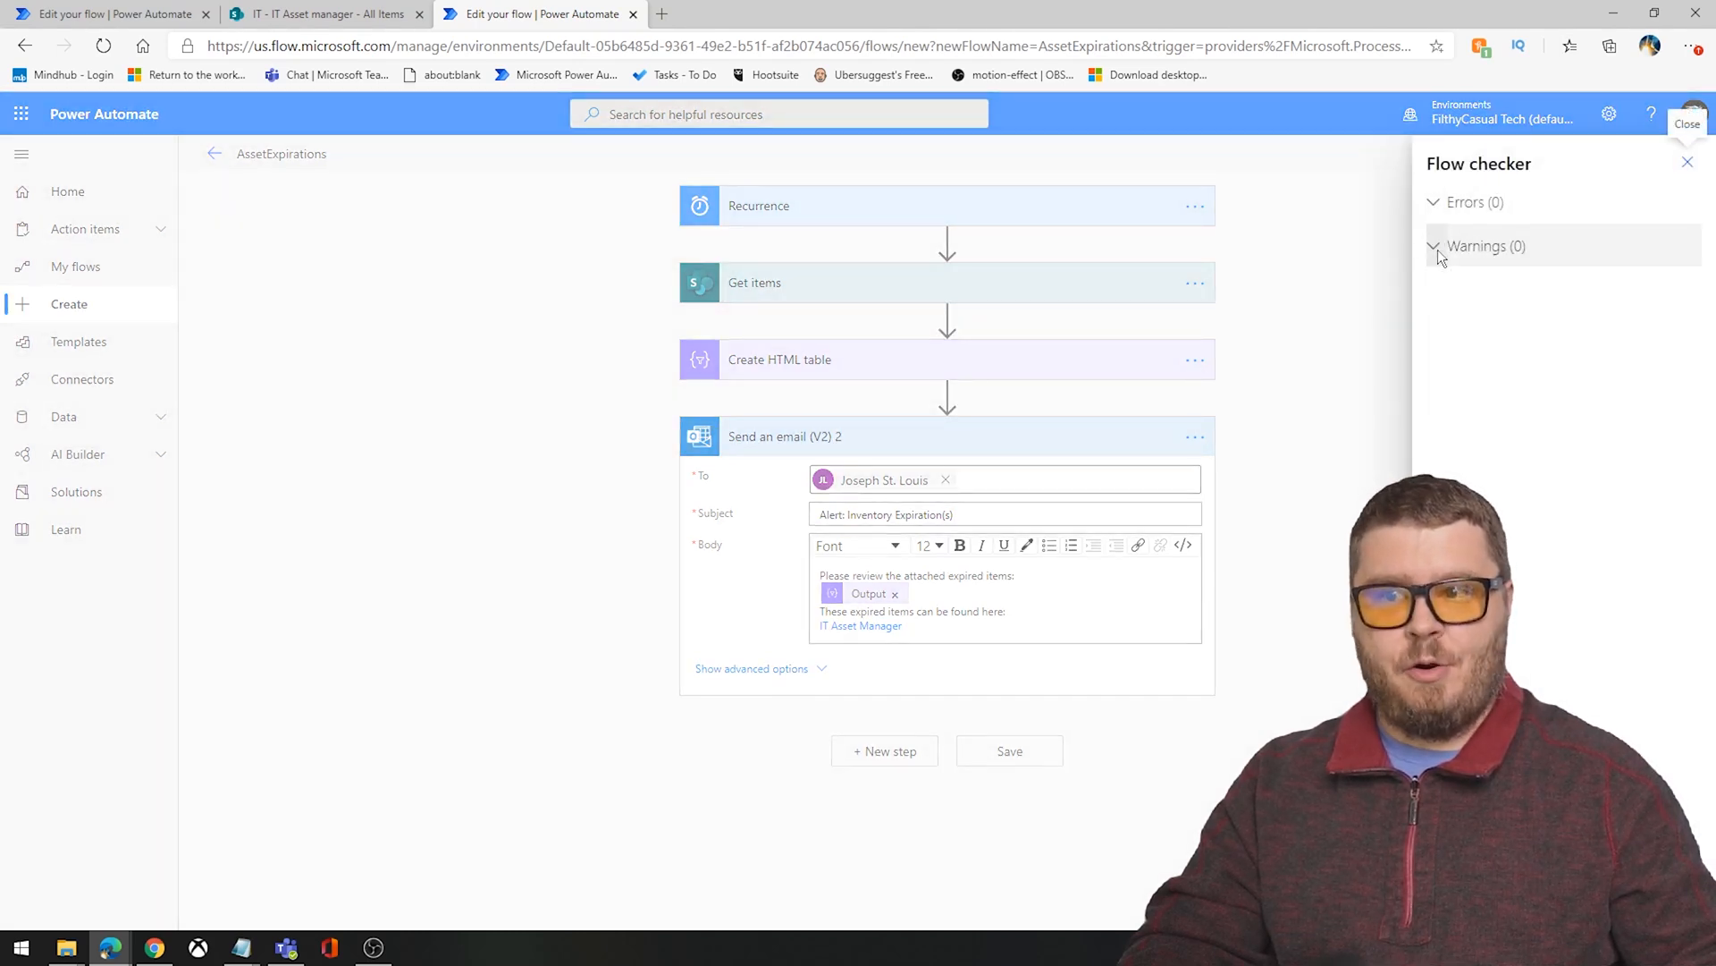
click(1685, 164)
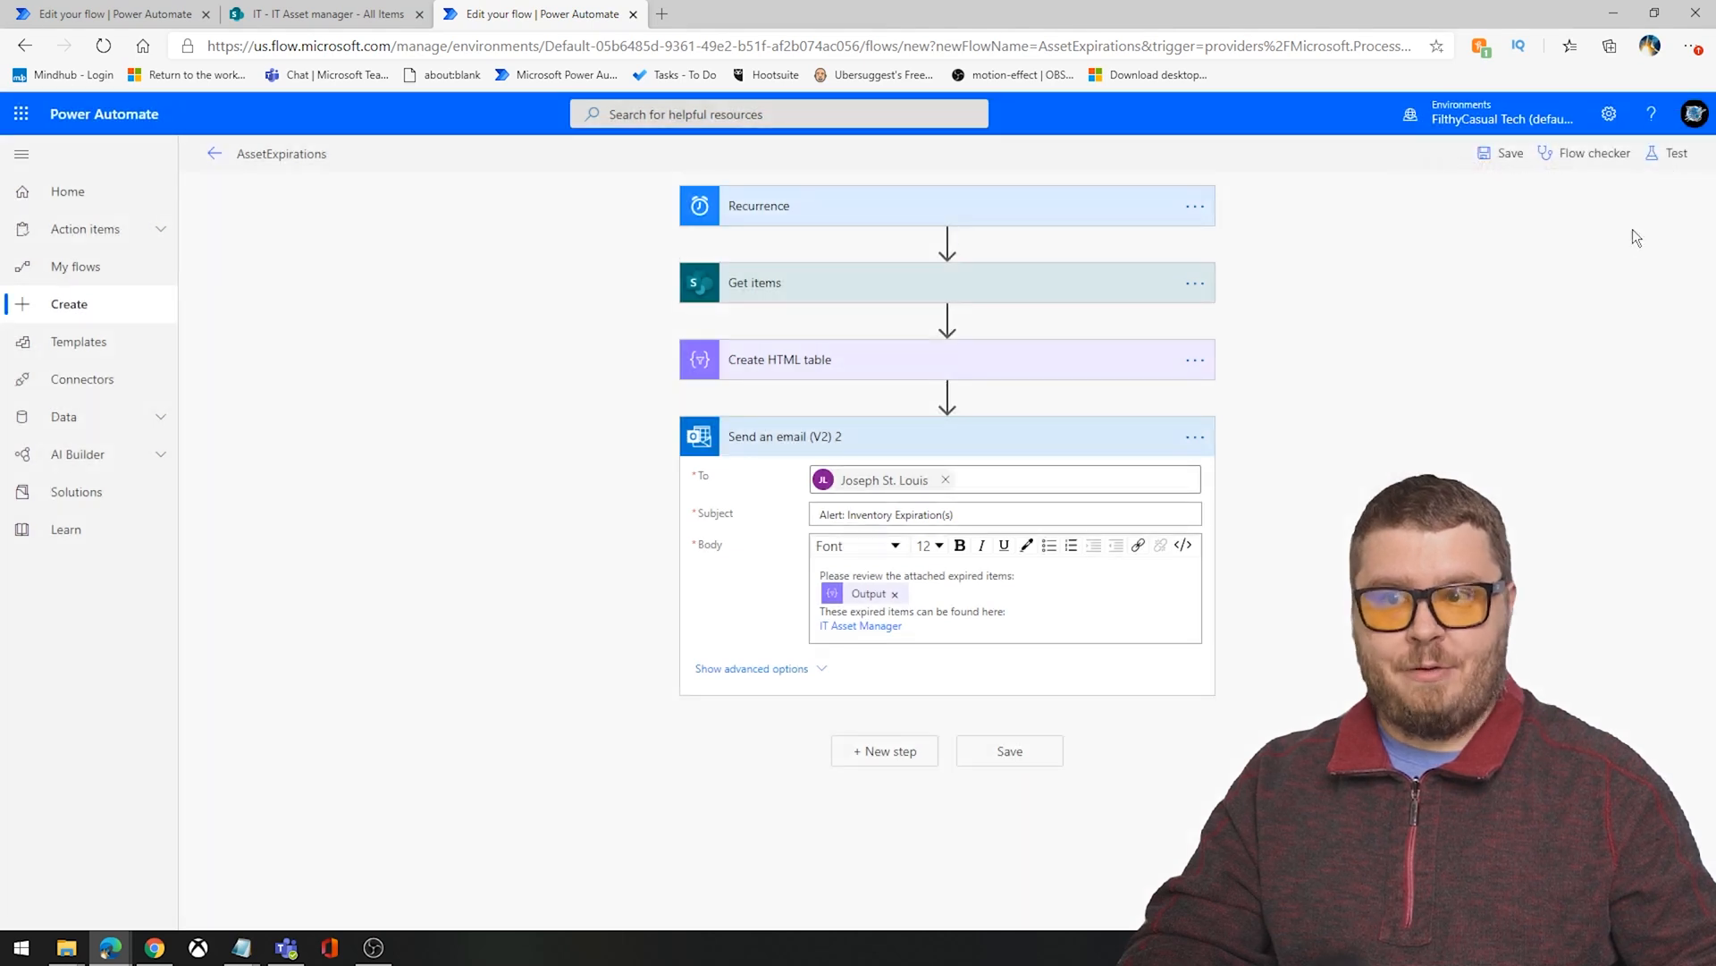
Step: Run a test of the flow with "I'll perform the trigger action", reviewing the EOL dates in the SharePoint list before starting the run
click(1665, 157)
click(1436, 198)
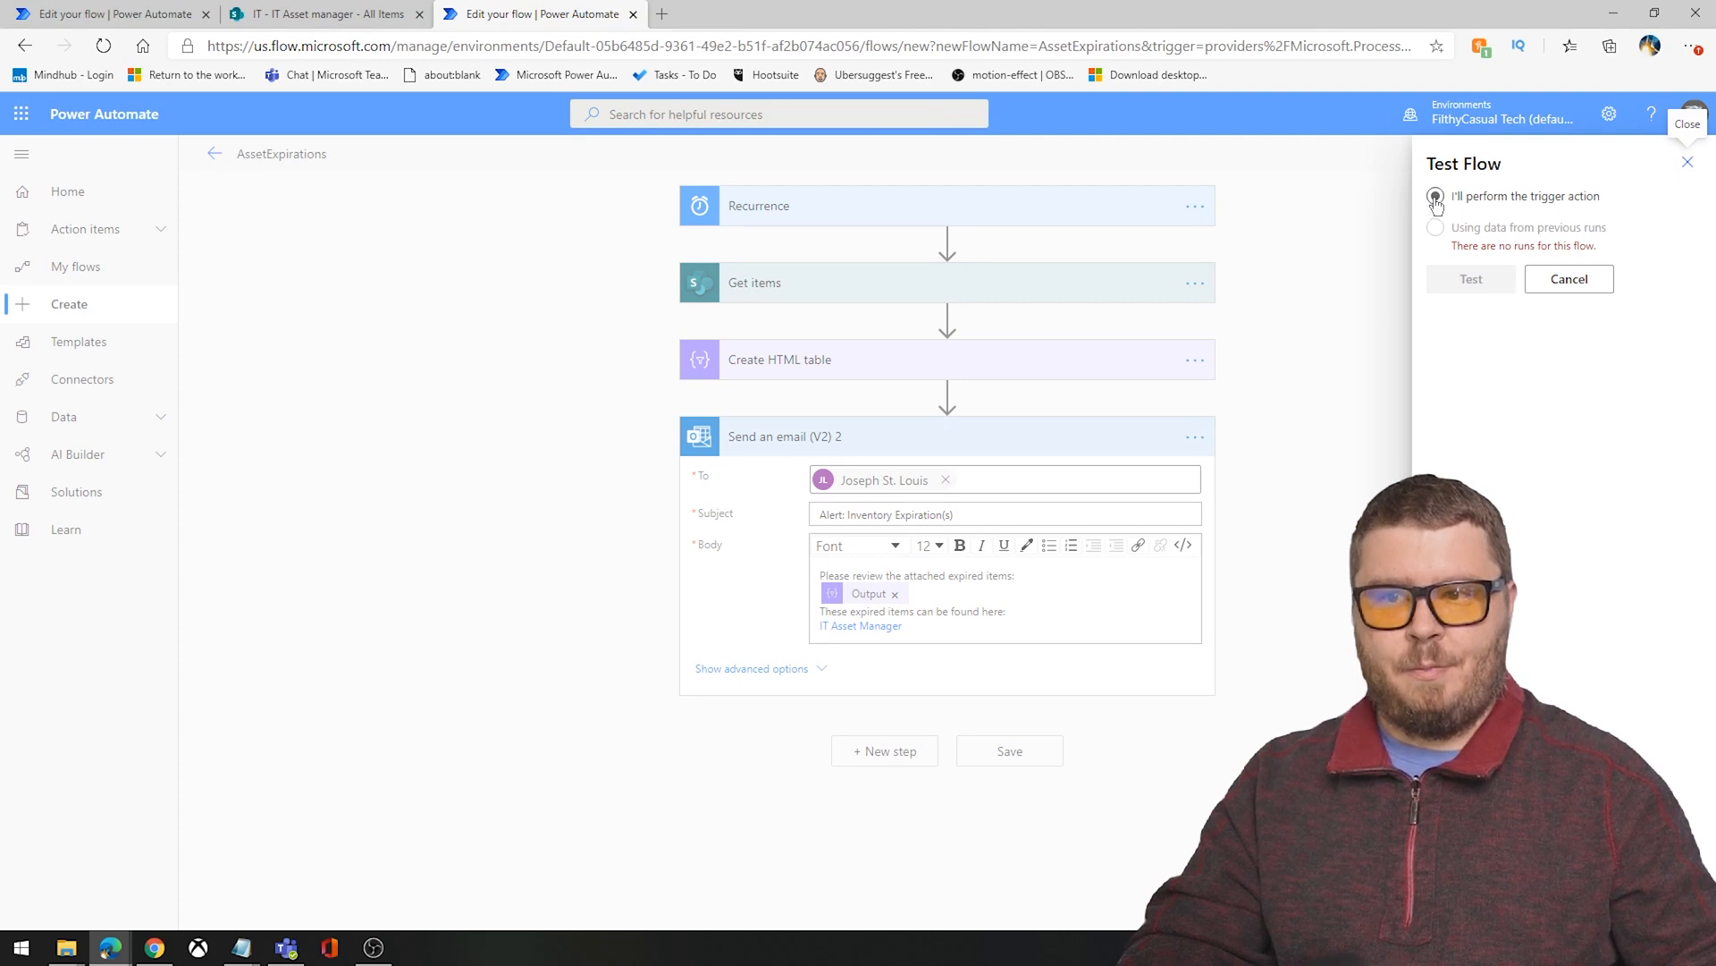
click(1459, 282)
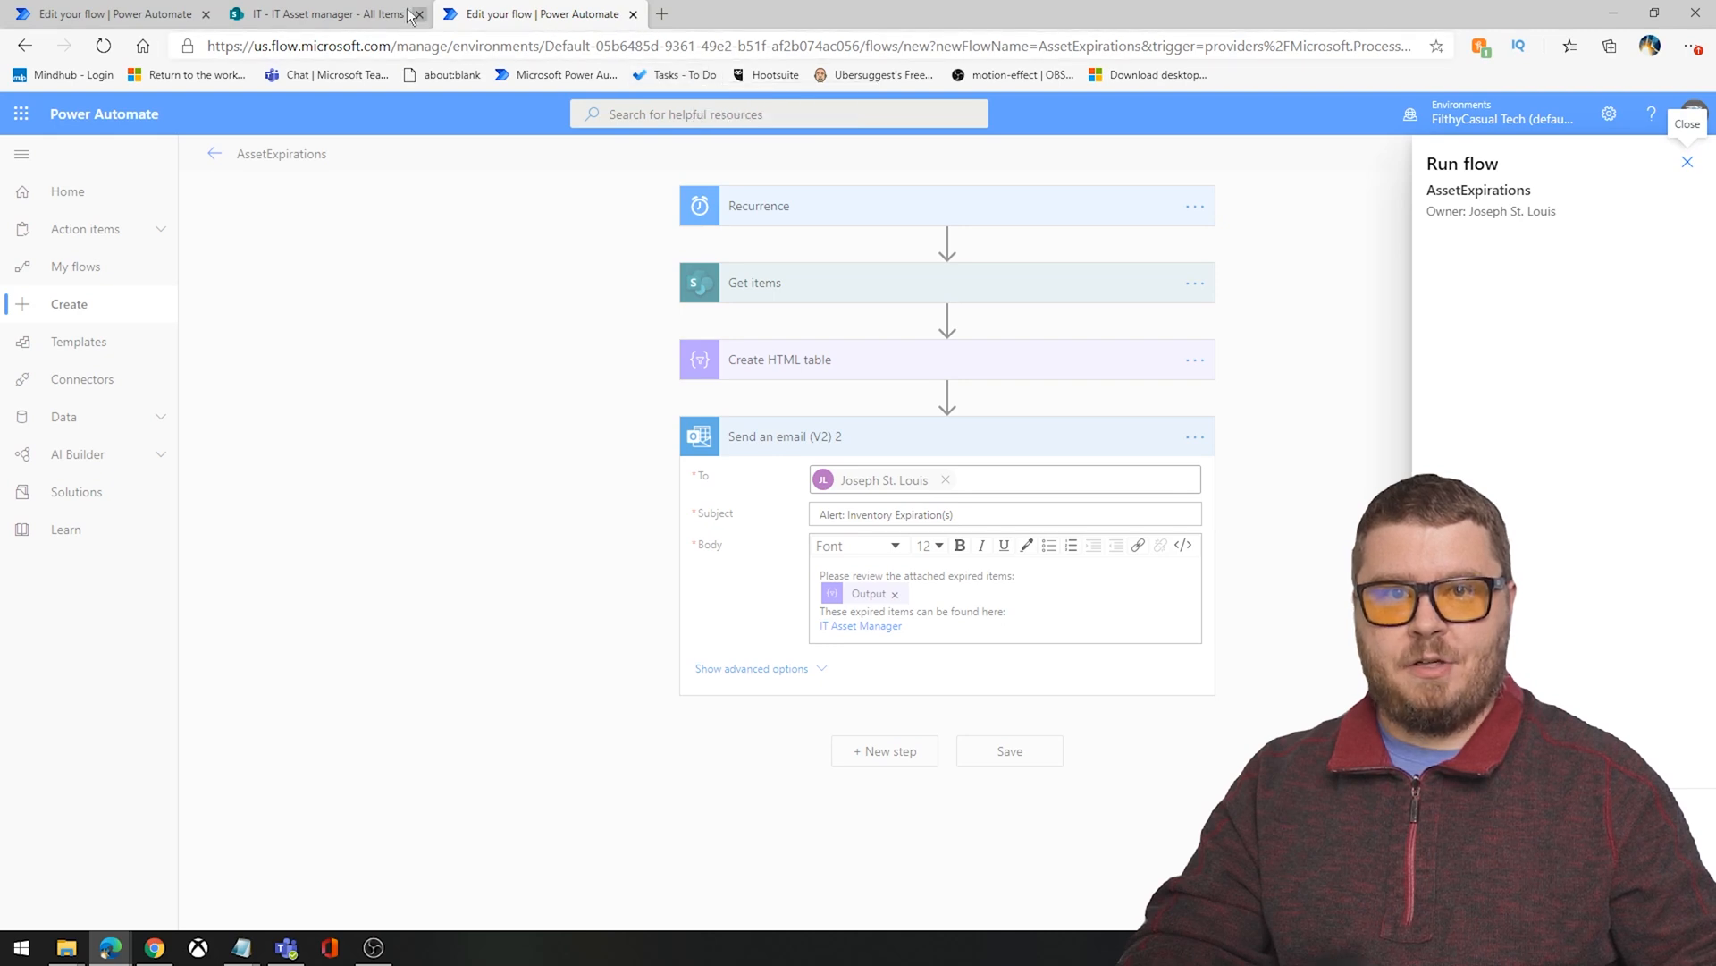
click(327, 13)
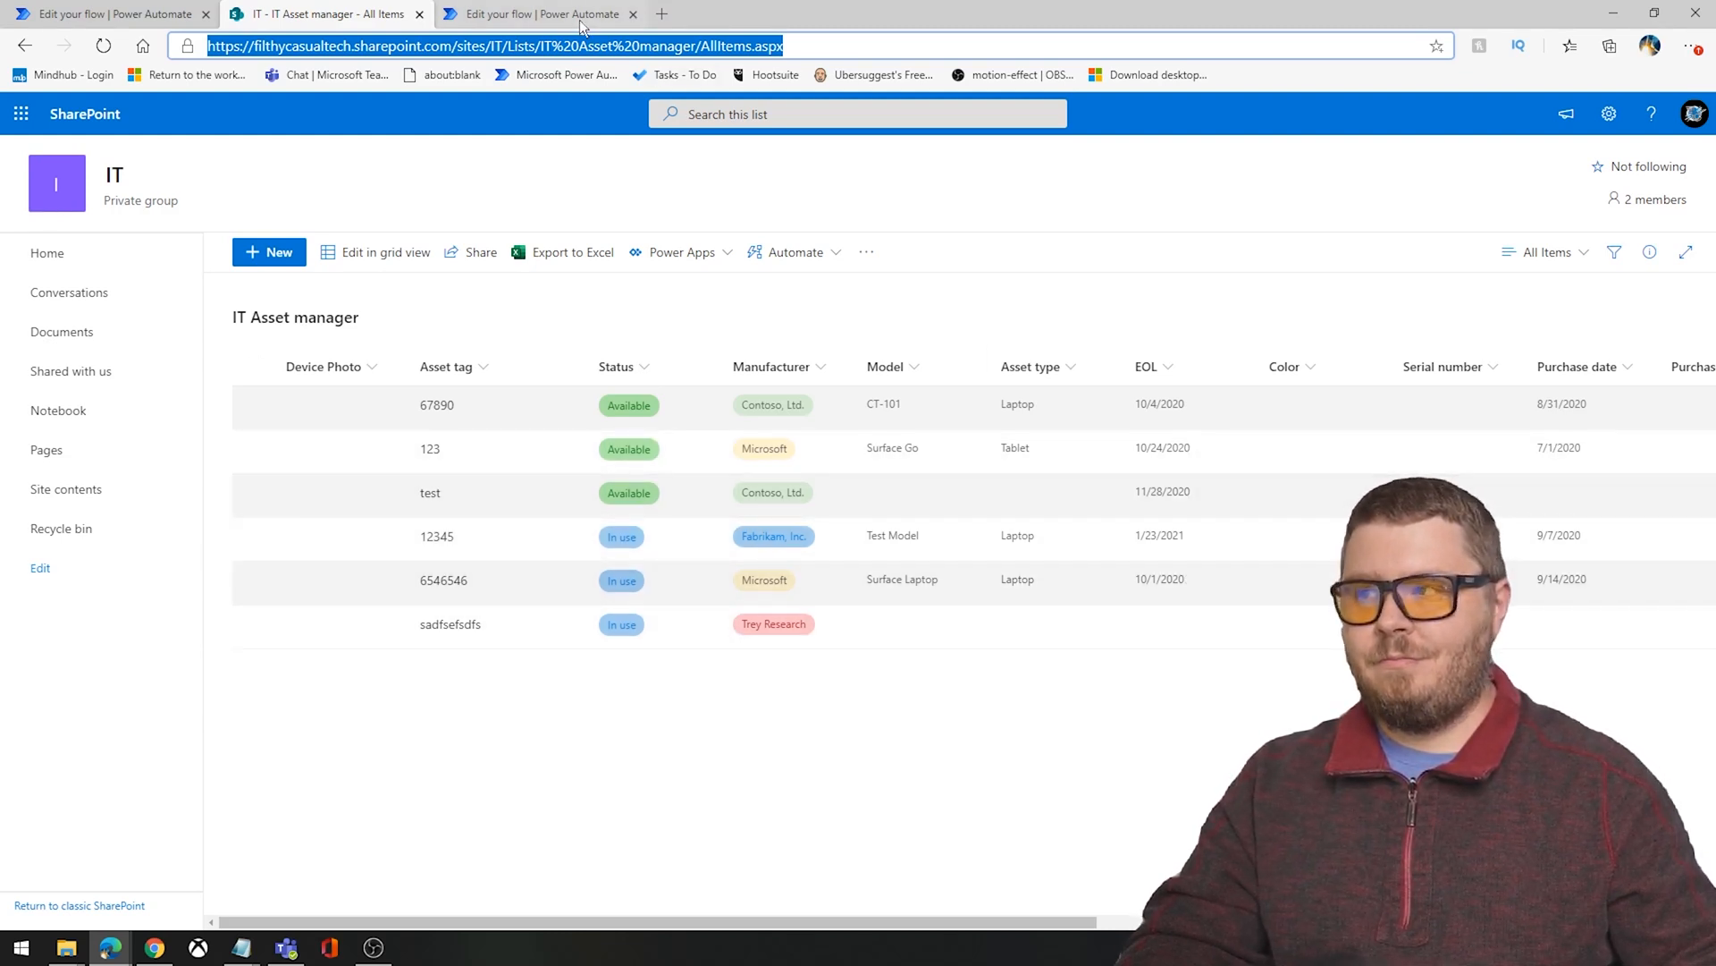
key(ctrl+Tab)
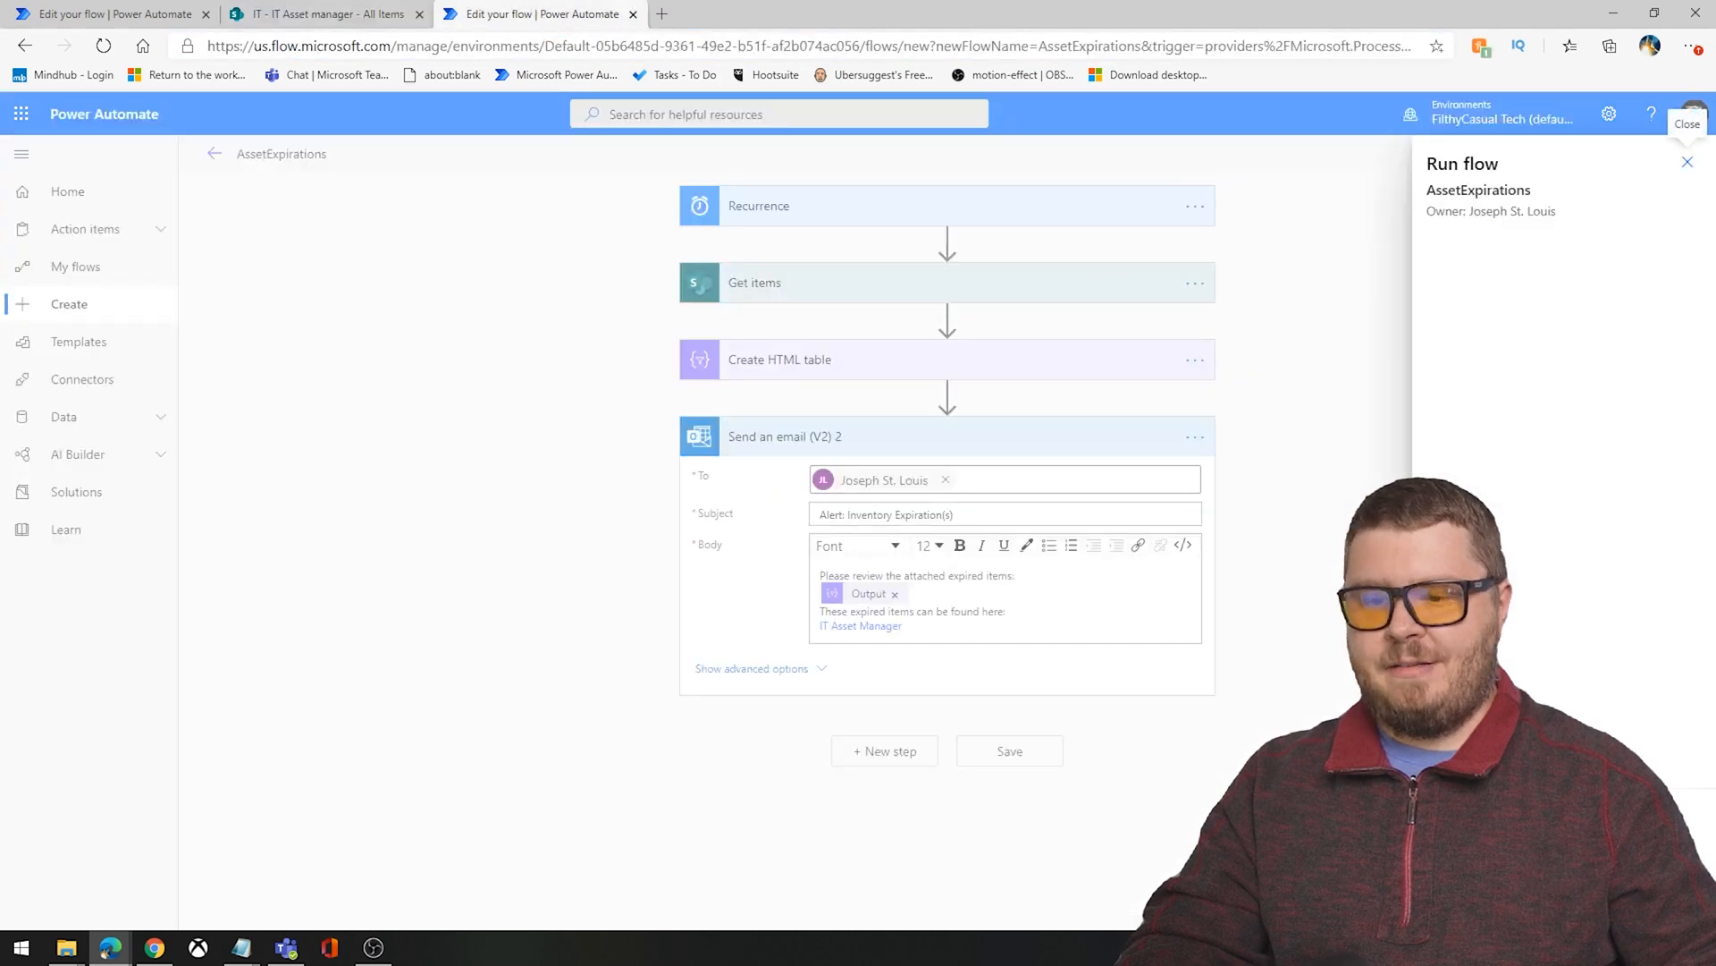
click(1475, 895)
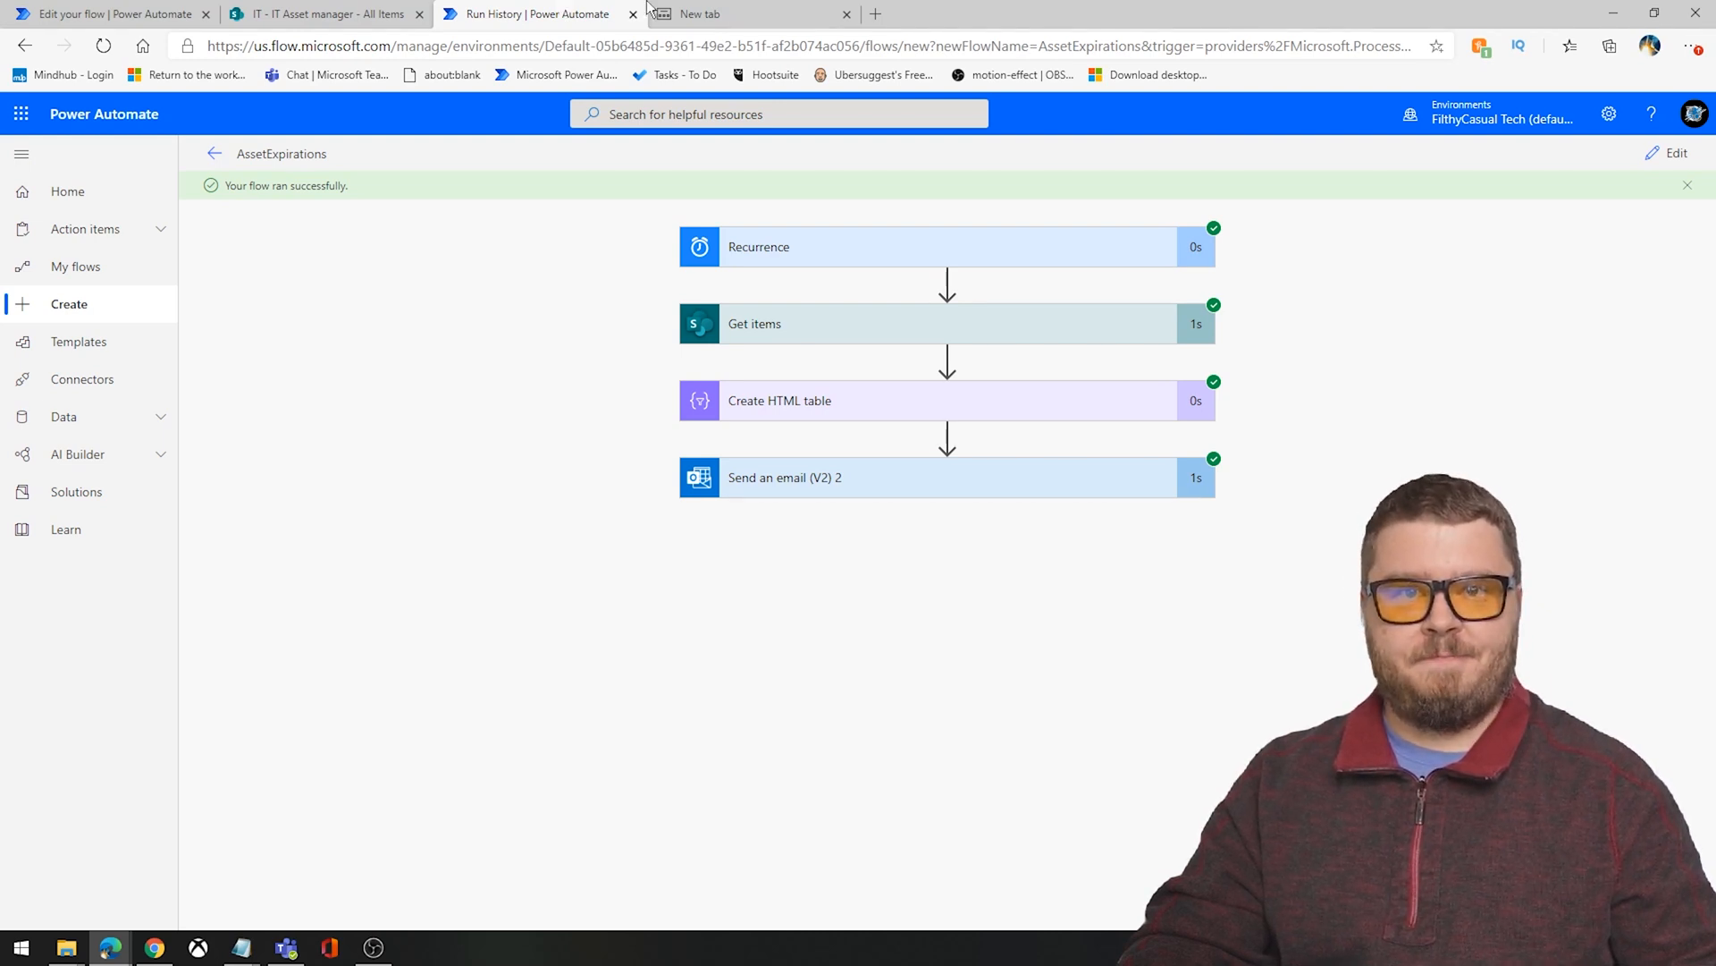
Step: Switch to Outlook and examine the asset tag, status, current owner and EOL date in the "Alert: Inventory Expiration(s)" email's table
click(751, 13)
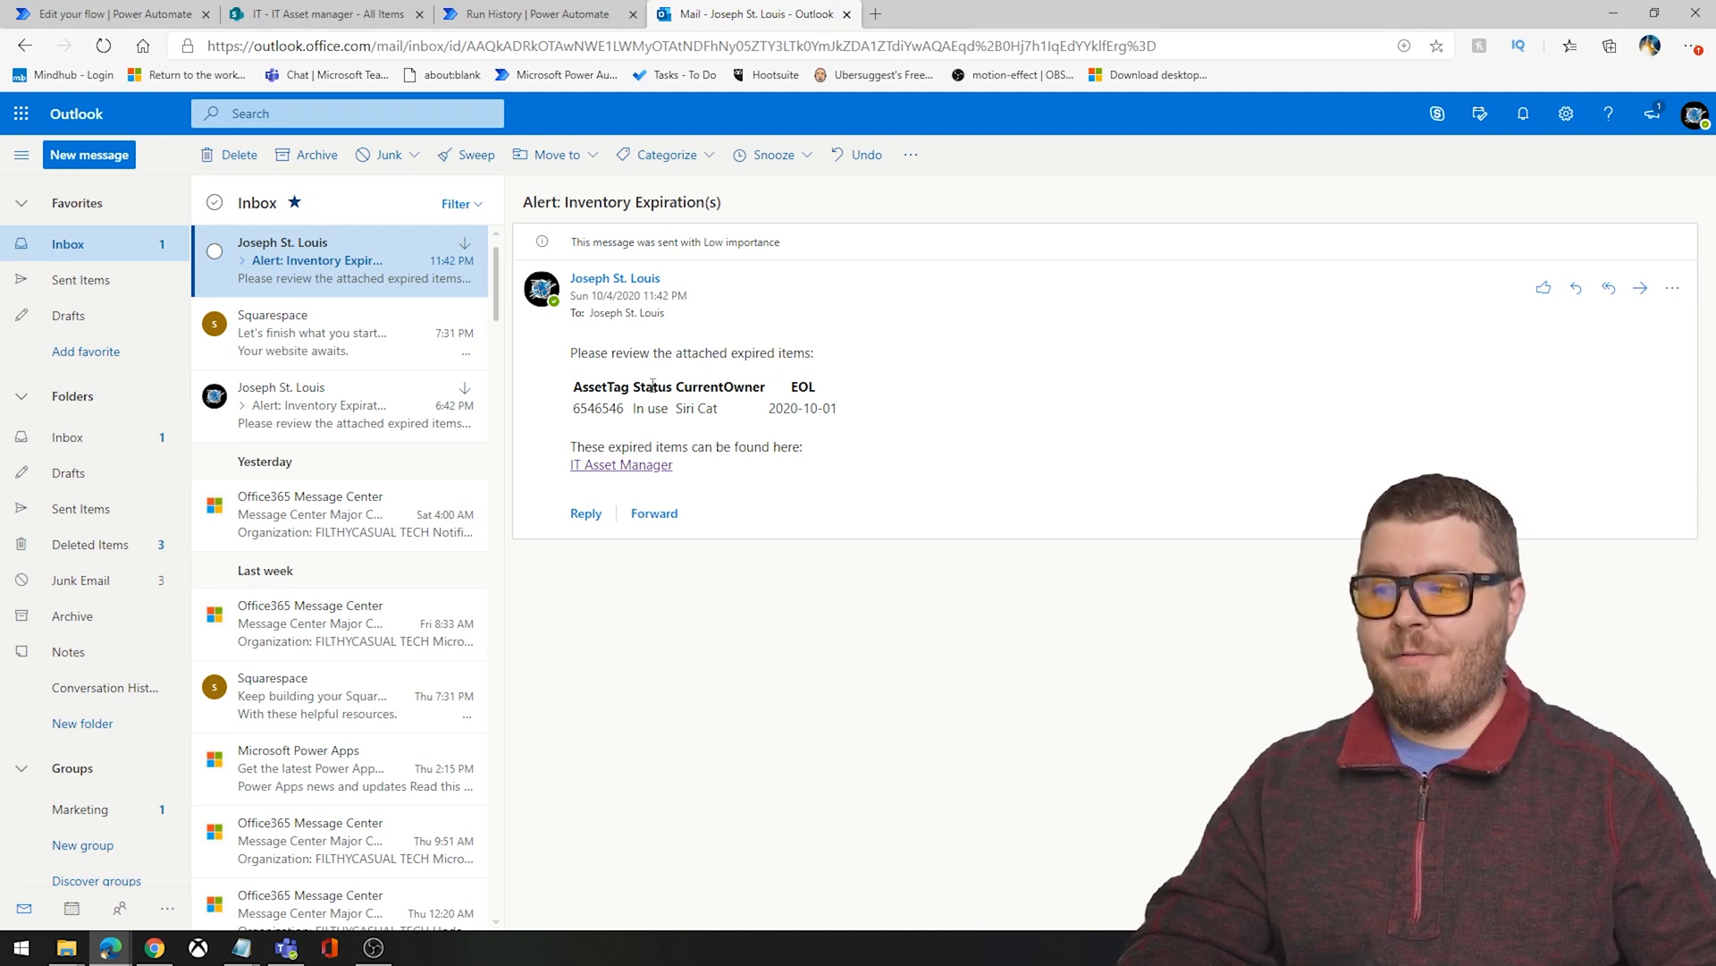
double_click(599, 406)
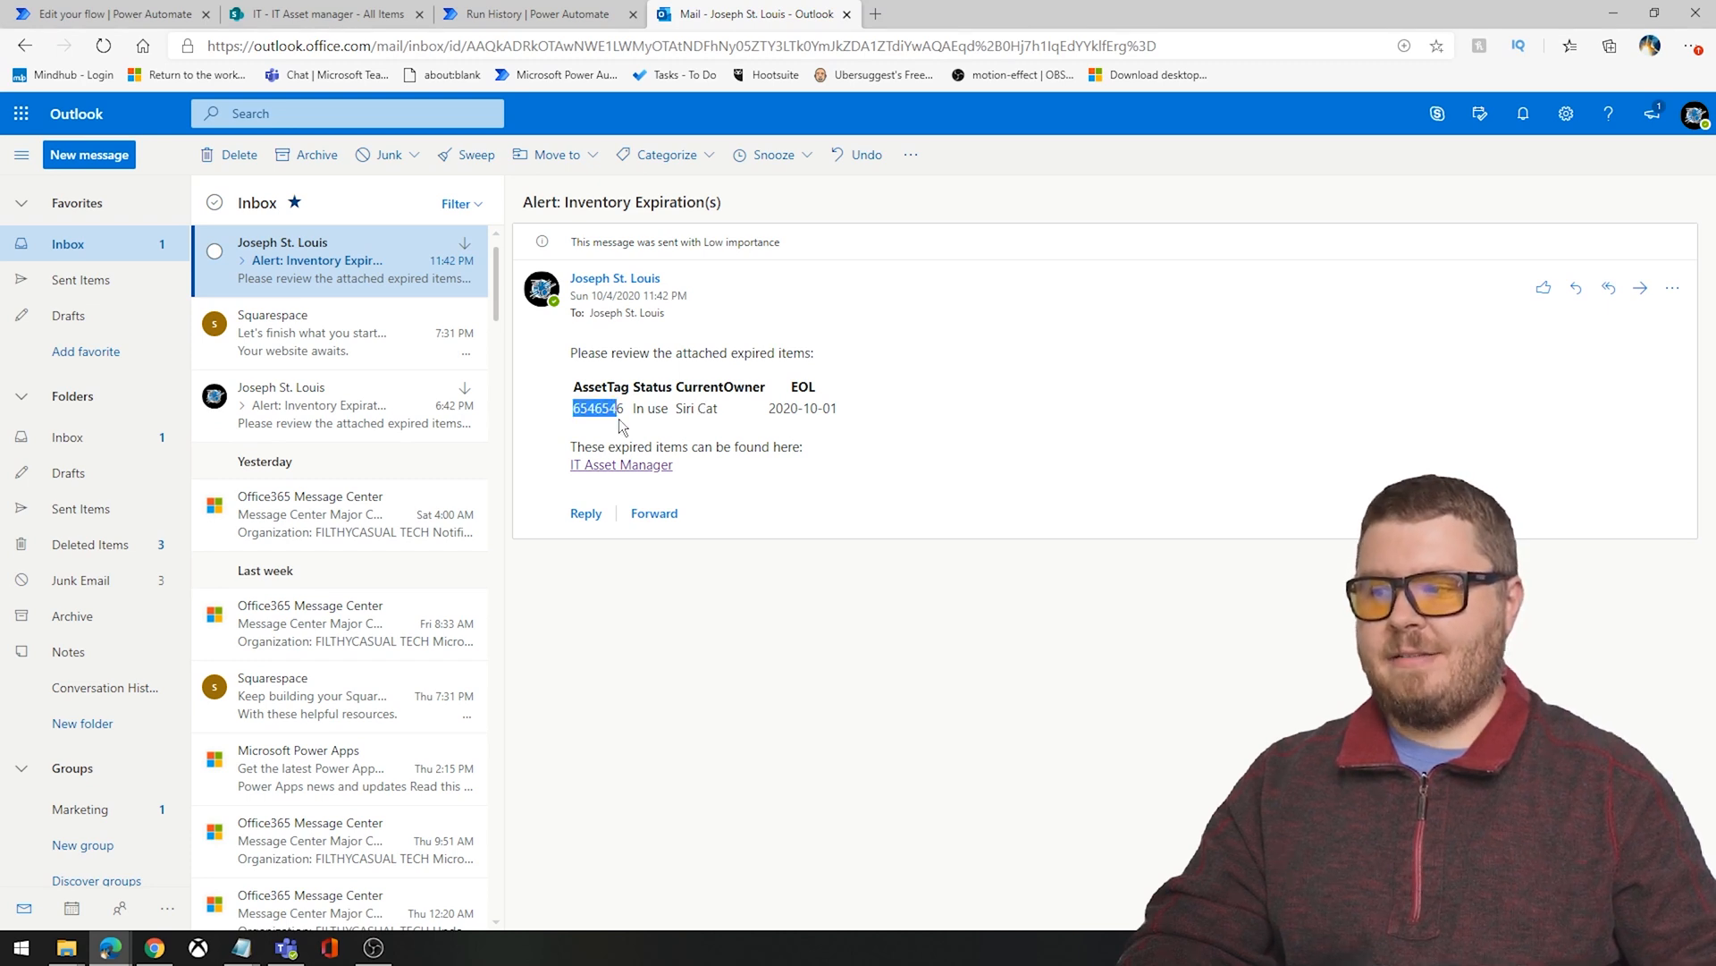
click(652, 433)
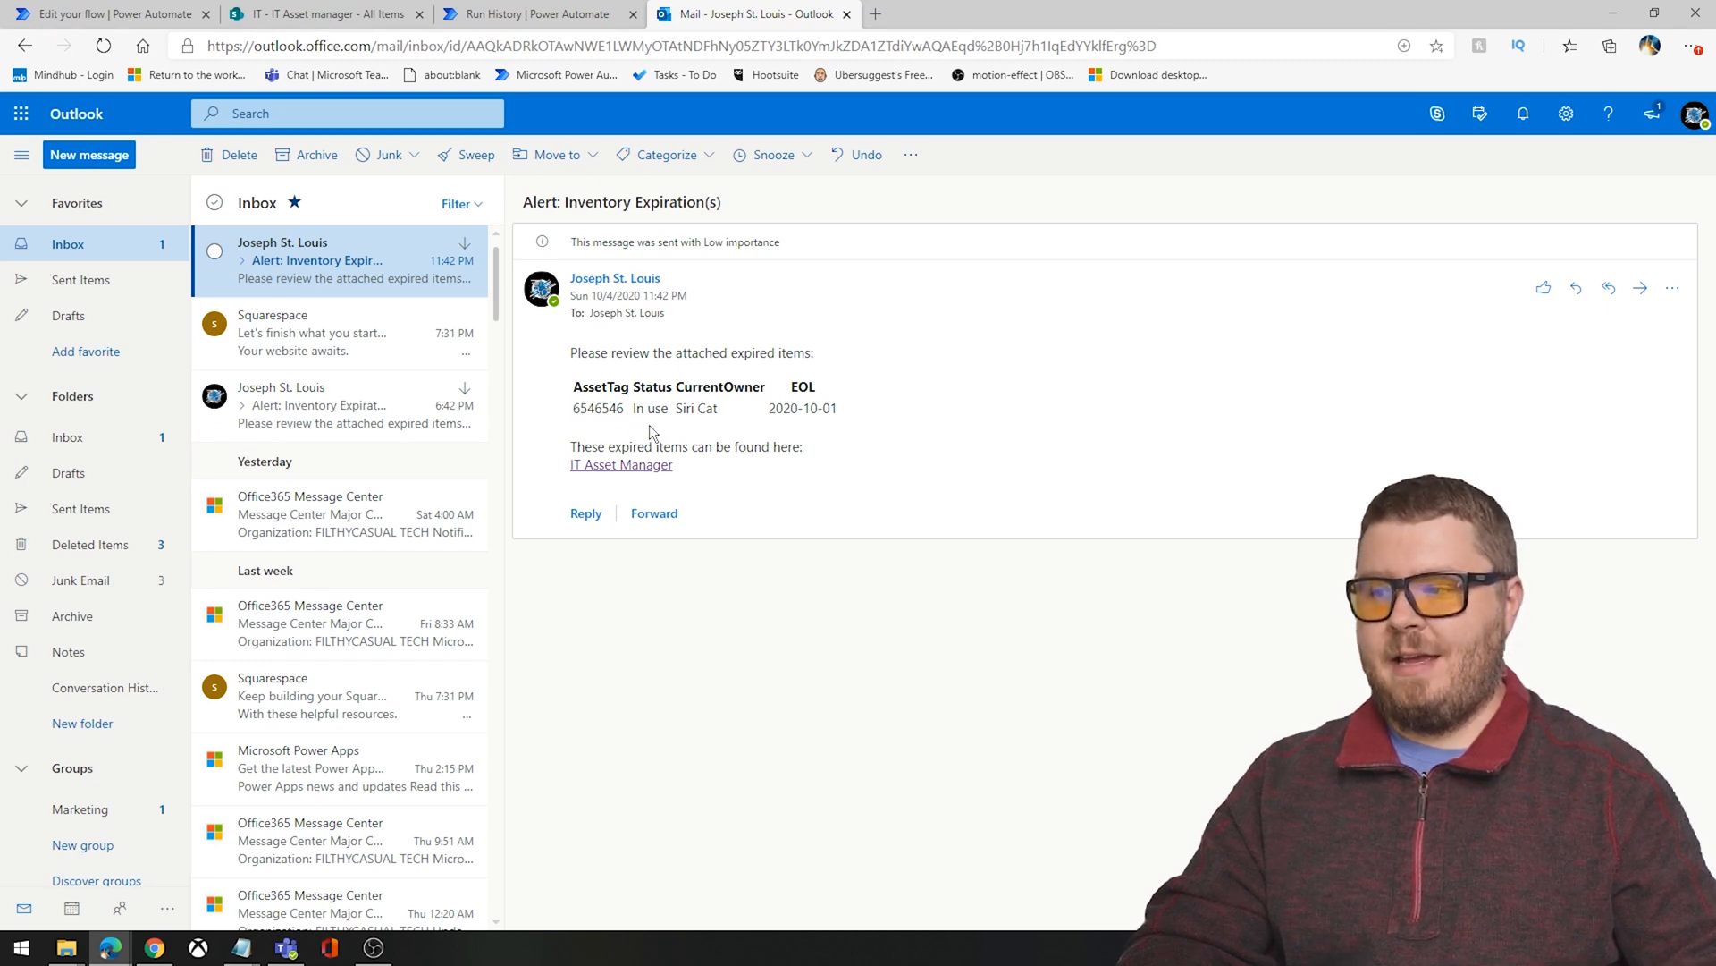
double_click(690, 388)
click(789, 400)
drag(791, 394, 862, 413)
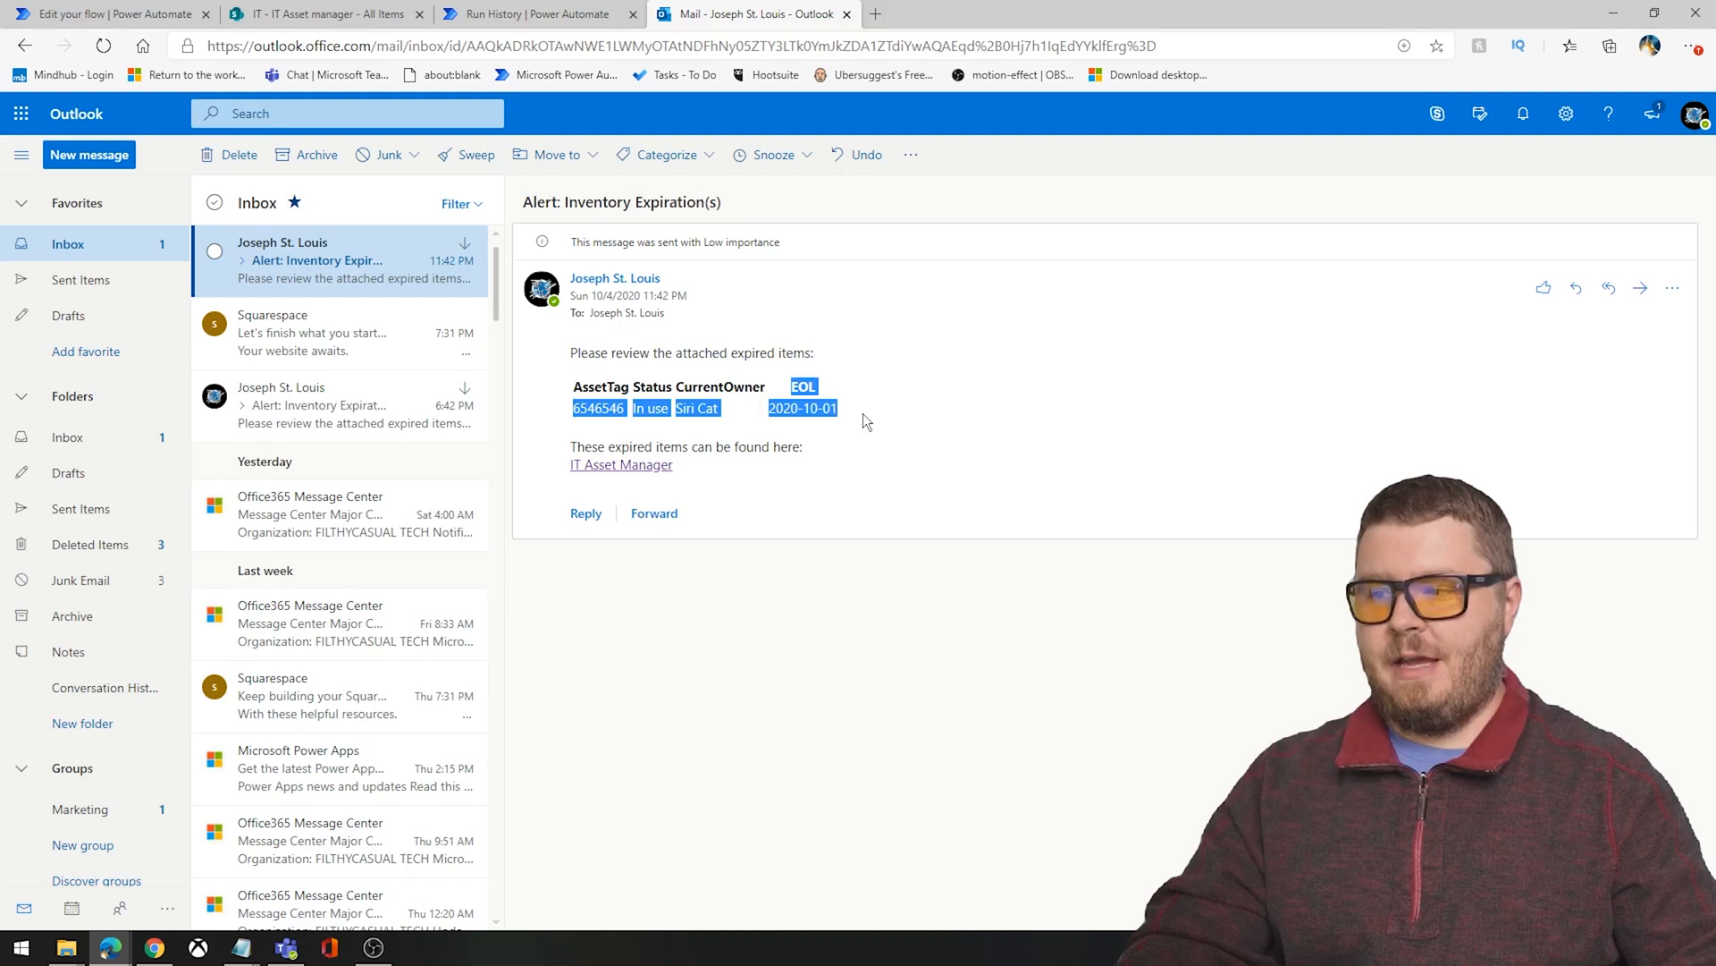
click(866, 413)
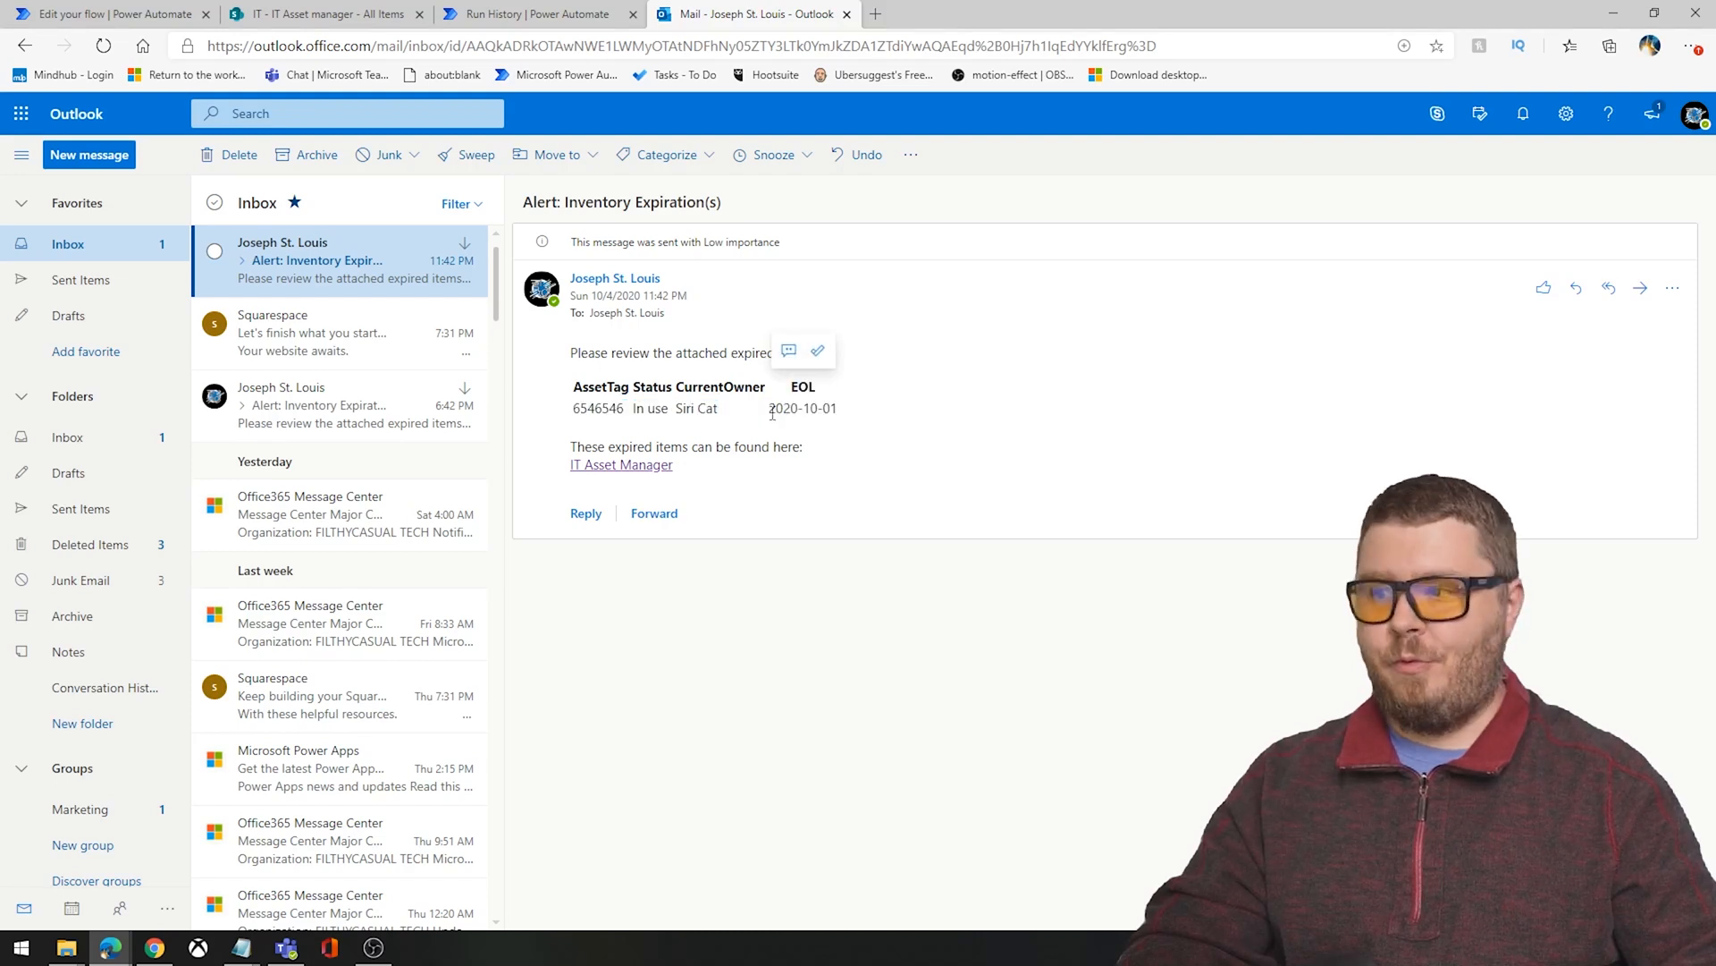
drag(807, 410, 847, 420)
click(858, 421)
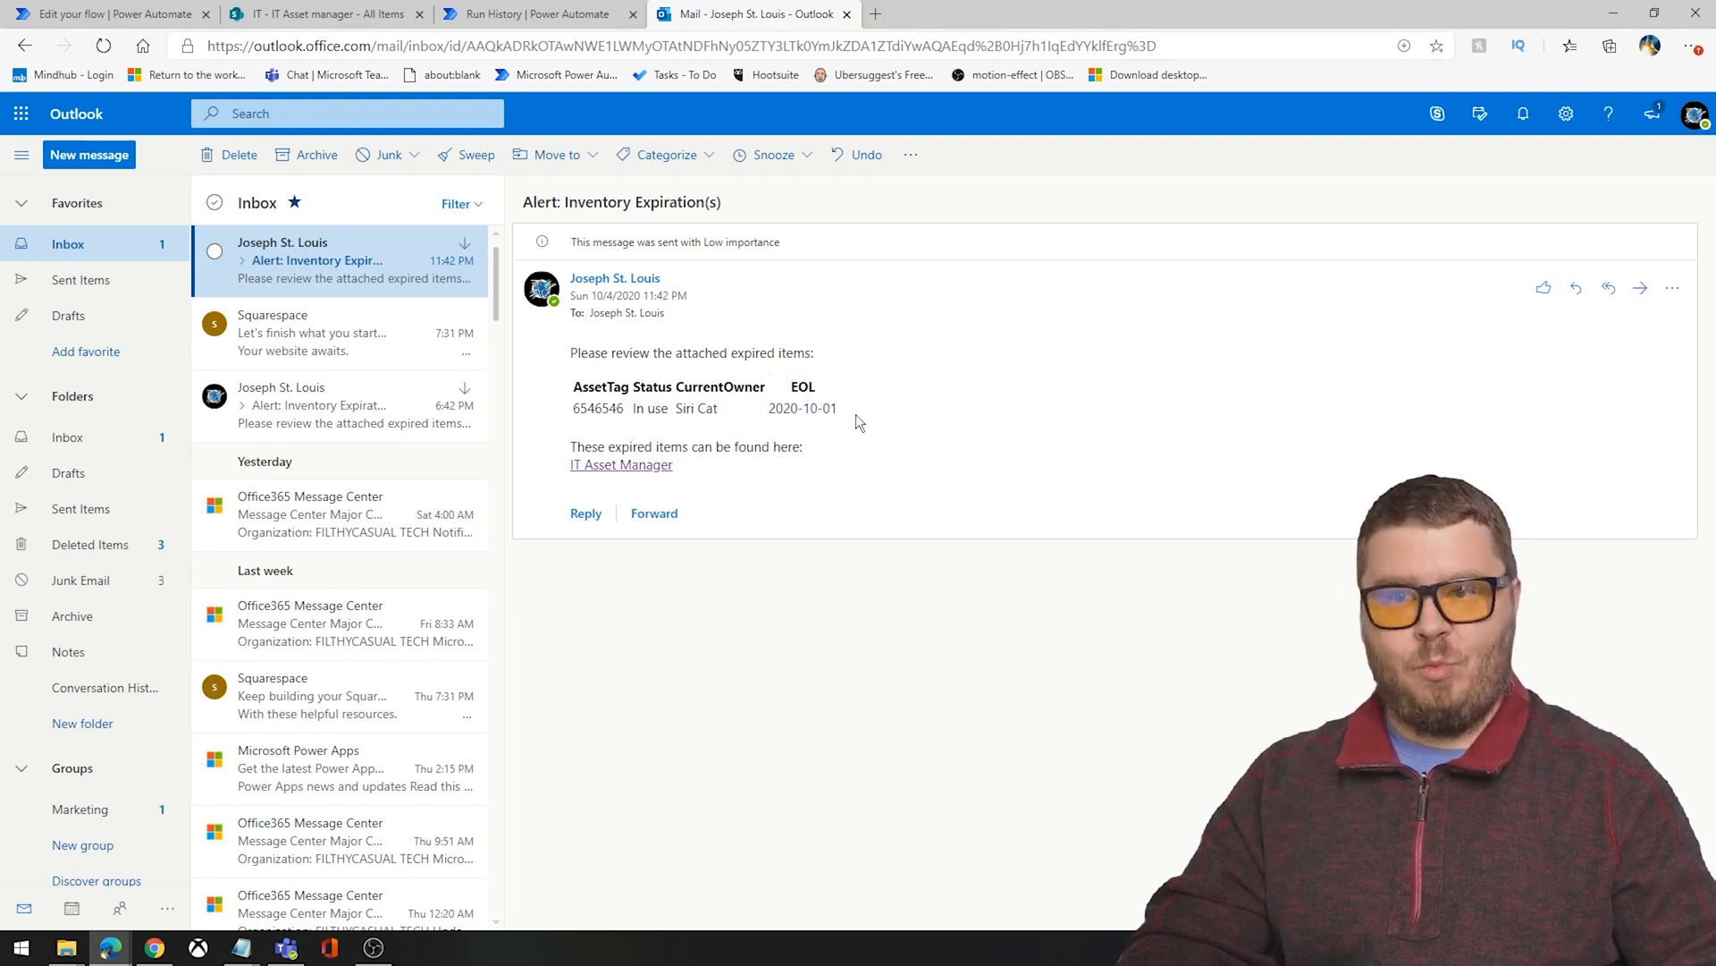
Step: Follow the email's "IT Asset Manager" link to the SharePoint list and select the Surface Laptop item to check its EOL date
click(617, 466)
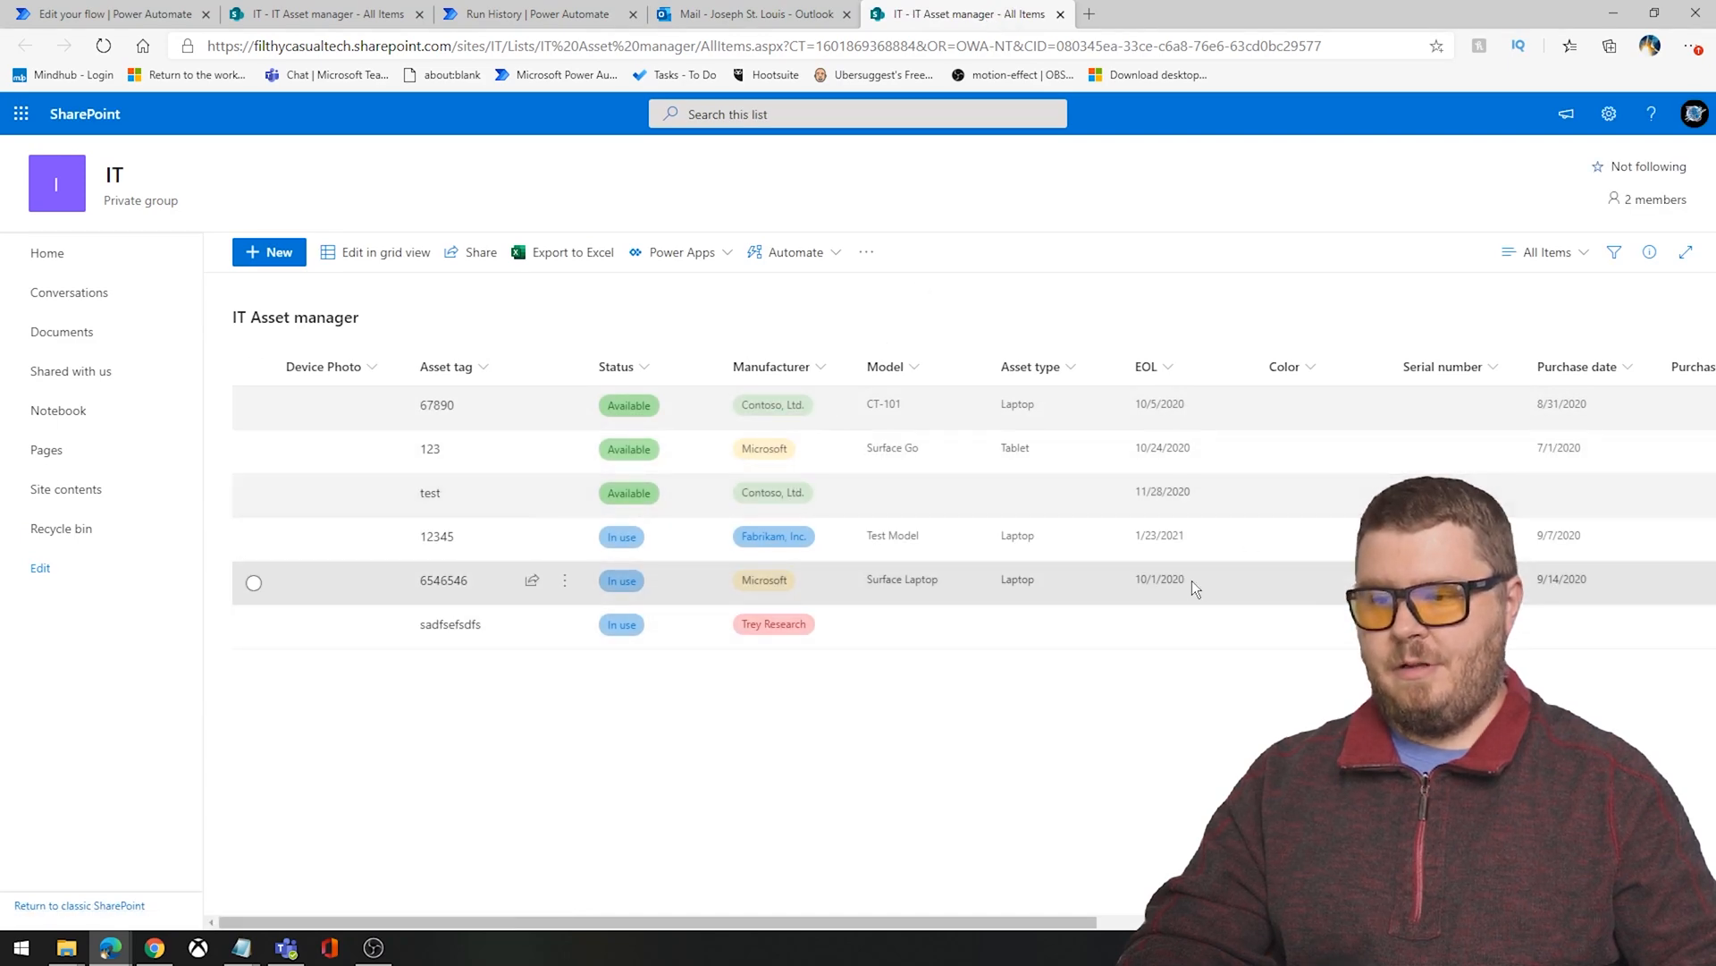
click(1192, 581)
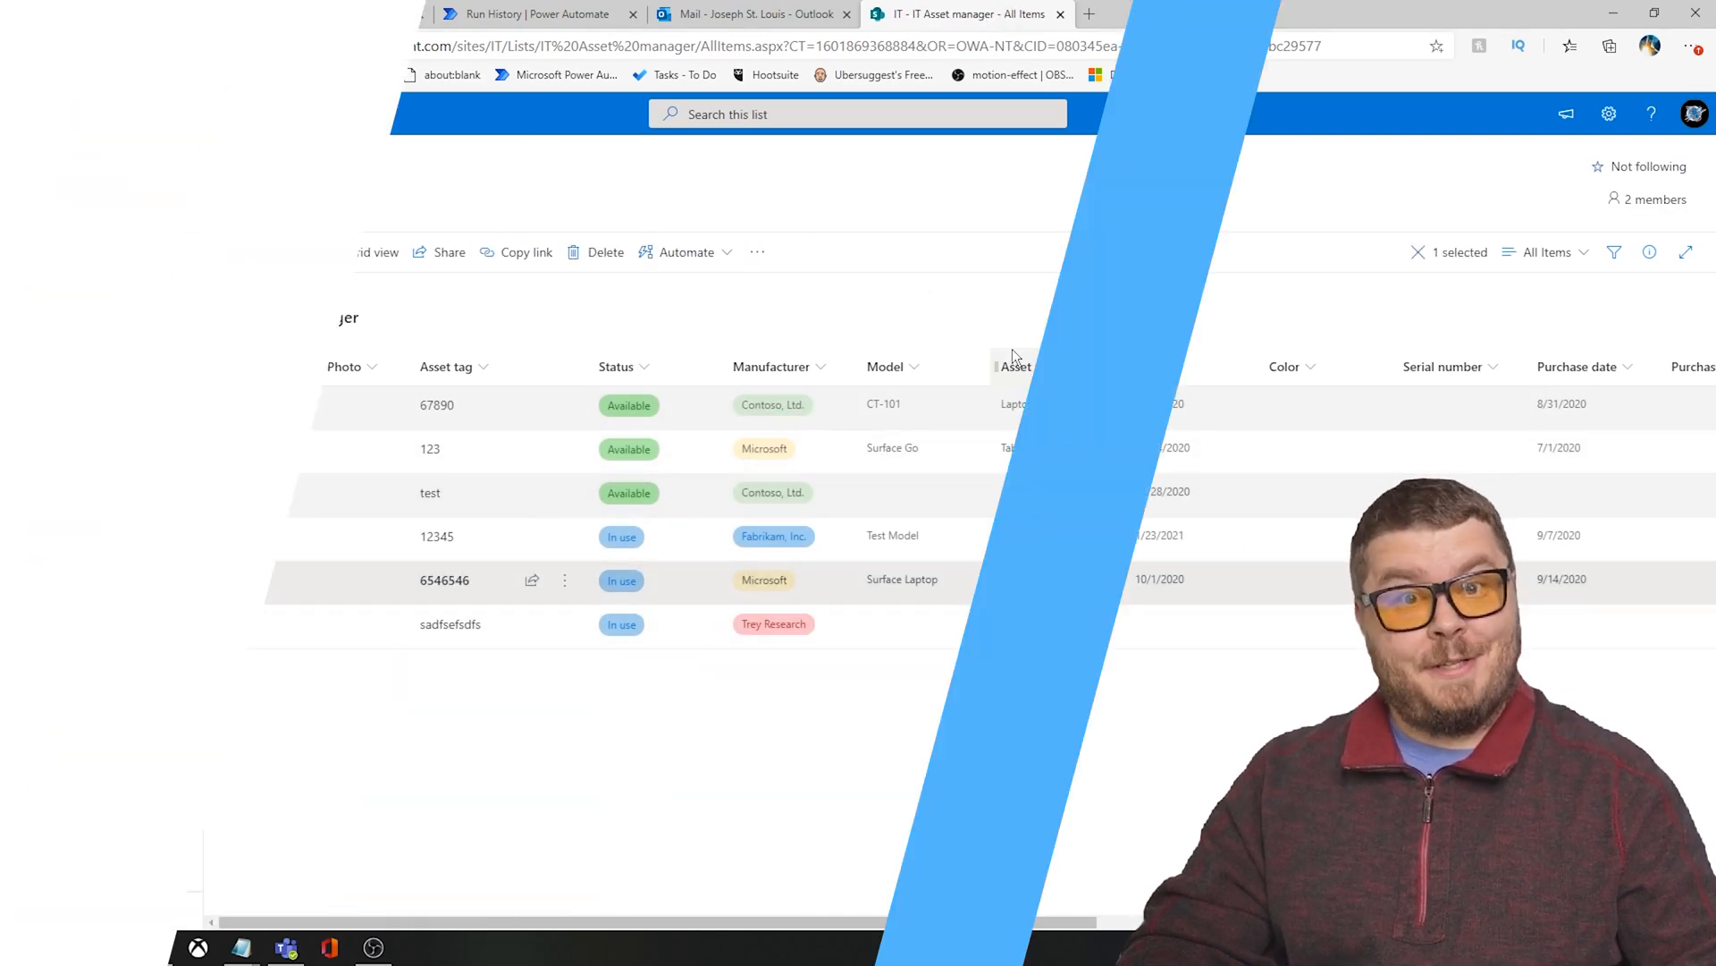